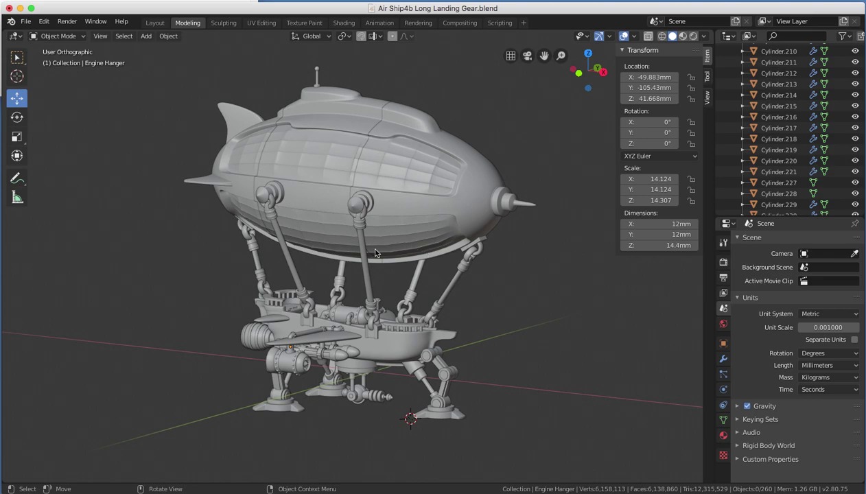
Turn Auto Perspective on and back off again in the Preferences
{"action": "mouse_move", "coordinate": [203, 190]}
{"action": "middle_mouse_down"}
{"action": "mouse_move", "coordinate": [237, 186]}
{"action": "mouse_move", "coordinate": [189, 182]}
{"action": "mouse_move", "coordinate": [201, 198]}
{"action": "mouse_move", "coordinate": [212, 187]}
{"action": "middle_mouse_up"}
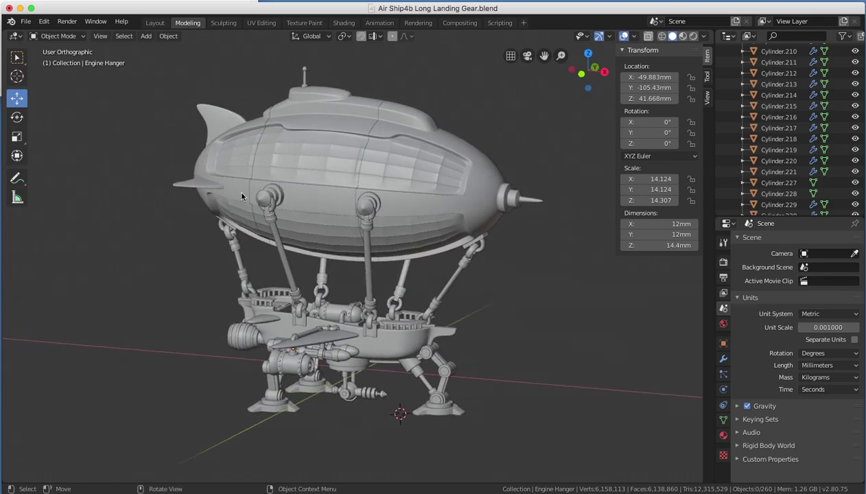
{"action": "left_click", "coordinate": [43, 26]}
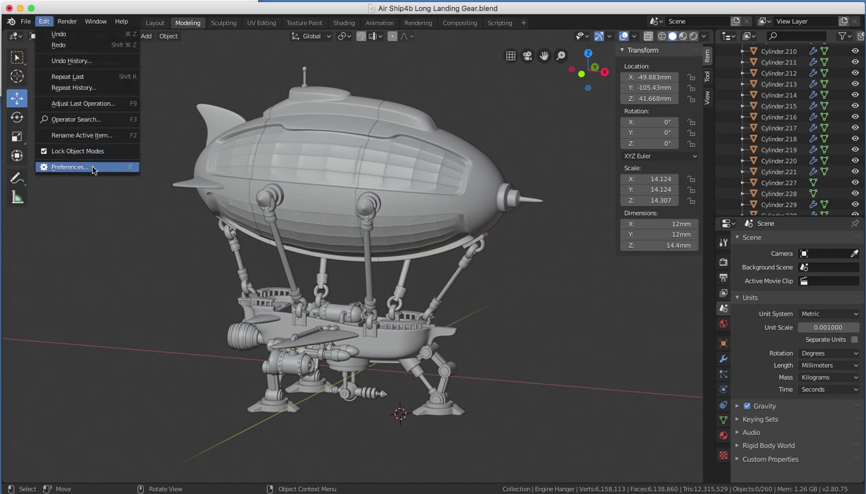
{"action": "left_click", "coordinate": [68, 167]}
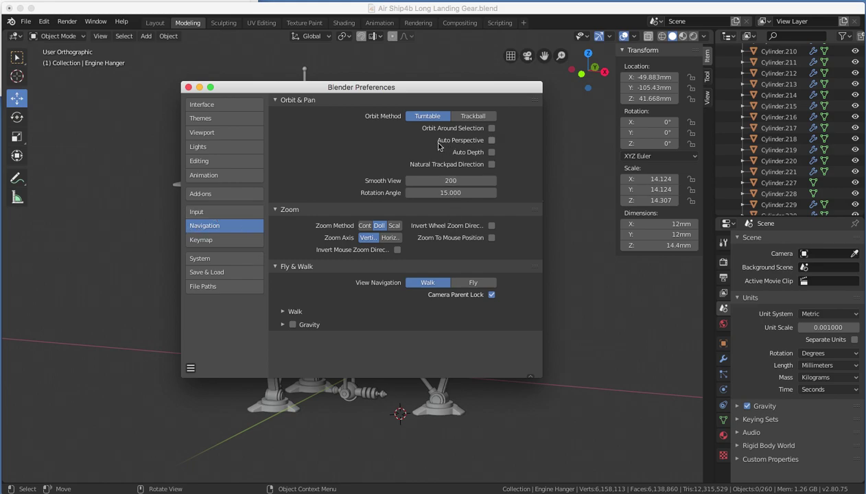
{"action": "left_click", "coordinate": [489, 140]}
{"action": "left_click", "coordinate": [491, 141]}
{"action": "left_click", "coordinate": [188, 87]}
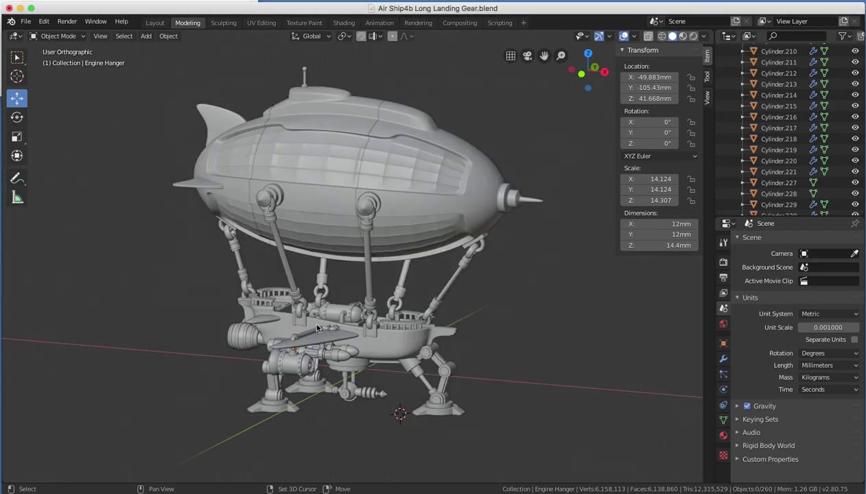
Zoom in on the engine pod and select the Turbine2 fan
{"action": "scroll", "coordinate": [316, 329], "scroll_direction": "up", "scroll_amount": 5}
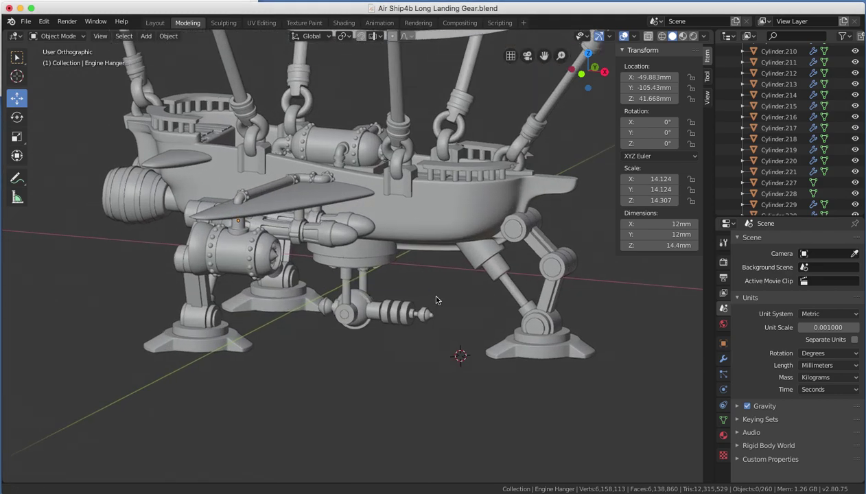
{"action": "middle_click_drag", "start_coordinate": [436, 299], "coordinate": [382, 213]}
{"action": "scroll", "coordinate": [403, 302], "scroll_direction": "up", "scroll_amount": 5}
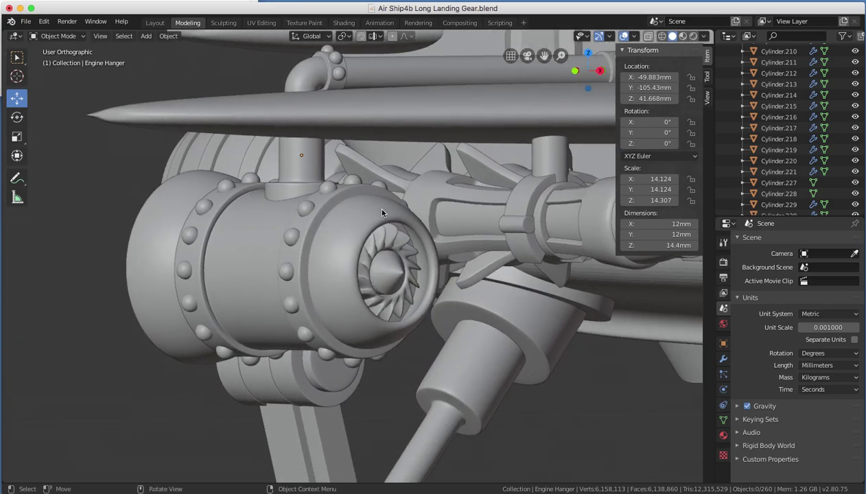
{"action": "scroll", "coordinate": [382, 213], "scroll_direction": "up", "scroll_amount": 3}
{"action": "middle_click_drag", "start_coordinate": [458, 245], "coordinate": [422, 233]}
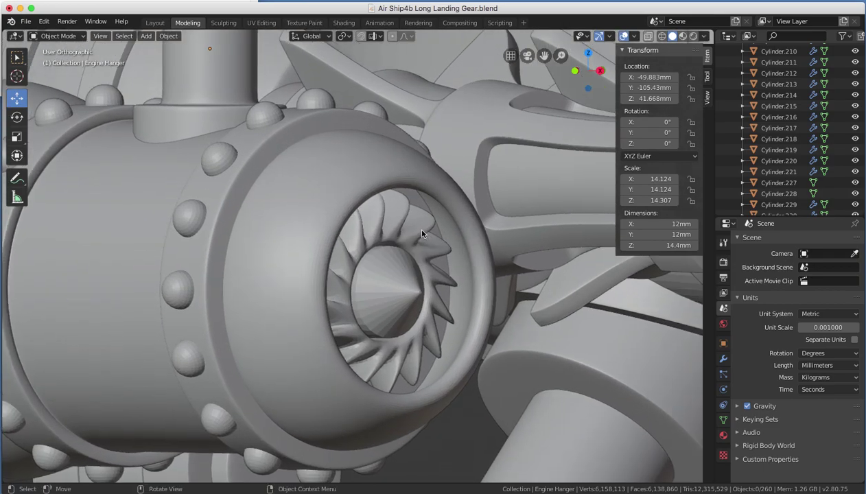
{"action": "left_click", "coordinate": [421, 234]}
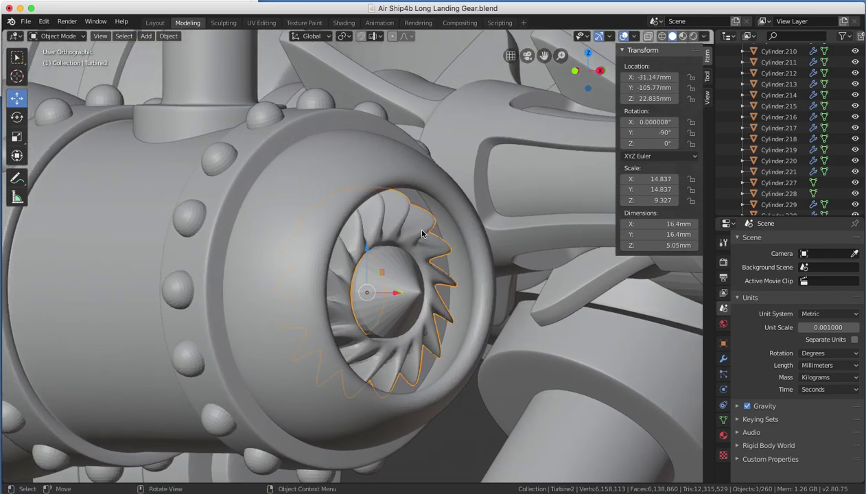
Compare perspective and orthographic projection on the selected Turbine2 fan
{"action": "left_click", "coordinate": [510, 55]}
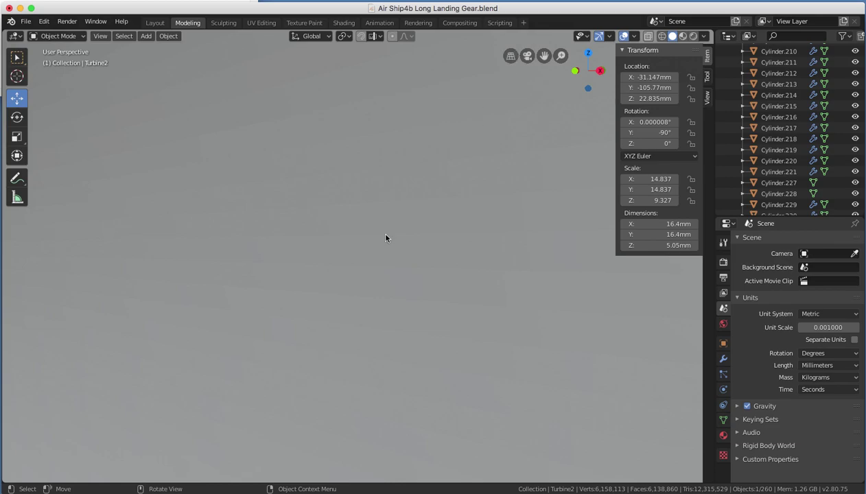
{"action": "scroll", "coordinate": [385, 238], "scroll_direction": "down", "scroll_amount": 8}
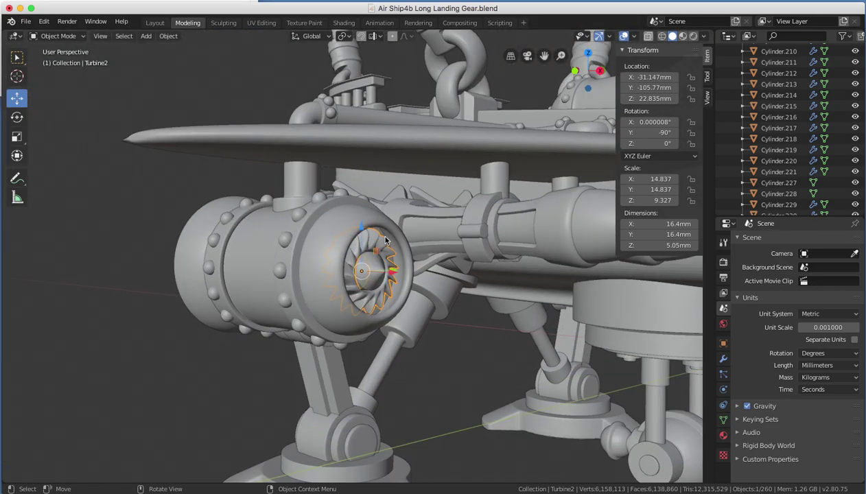
{"action": "scroll", "coordinate": [450, 235], "scroll_direction": "up", "scroll_amount": 4}
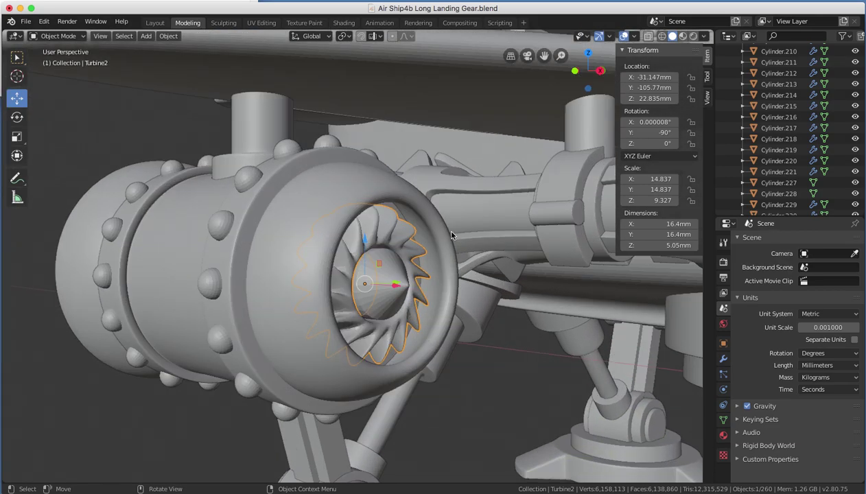
{"action": "left_click", "coordinate": [511, 55]}
{"action": "scroll", "coordinate": [437, 213], "scroll_direction": "up", "scroll_amount": 5}
{"action": "middle_click_drag", "start_coordinate": [426, 254], "coordinate": [403, 281]}
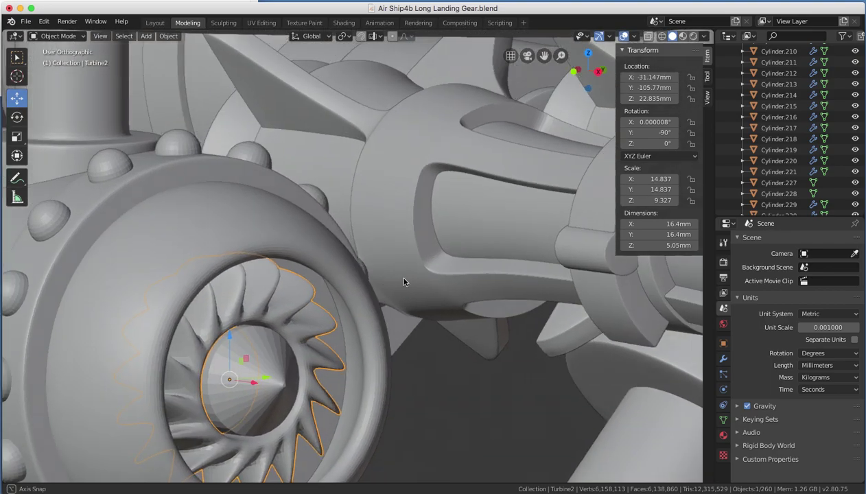
{"action": "scroll", "coordinate": [401, 276], "scroll_direction": "down", "scroll_amount": 5}
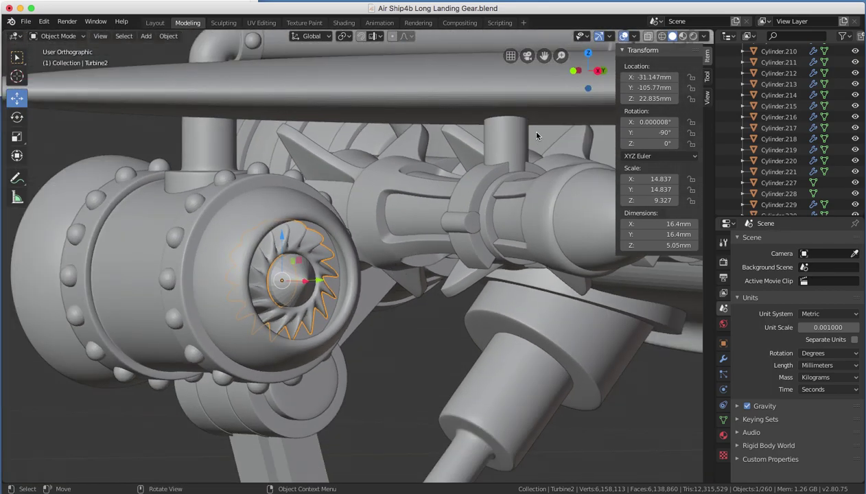
Deselect Turbine2 and leave the view in orthographic projection
{"action": "key", "text": "alt+a"}
{"action": "left_click", "coordinate": [510, 58]}
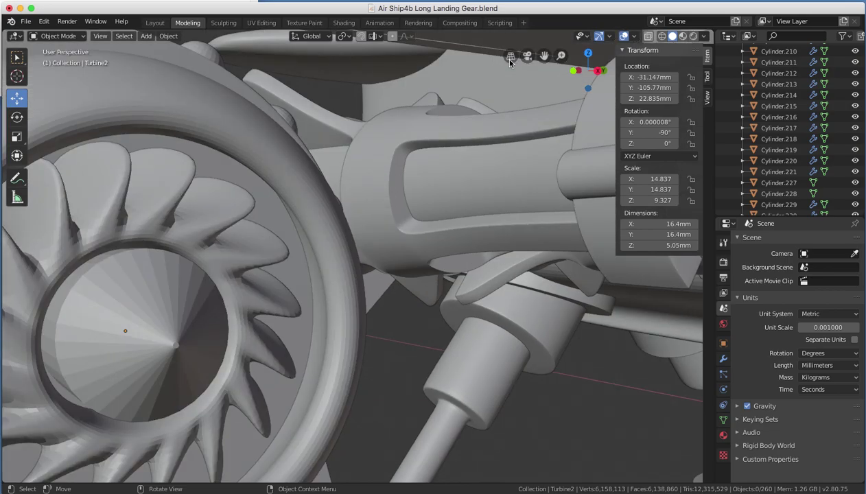
{"action": "left_click", "coordinate": [510, 57]}
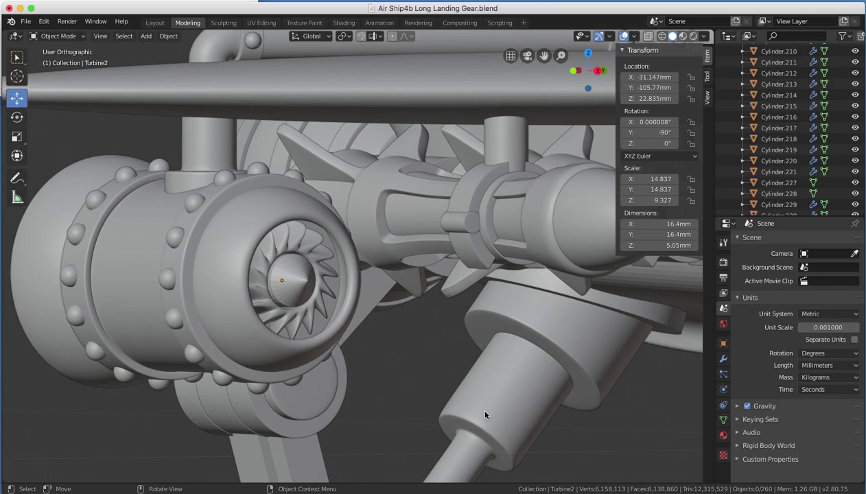
In Google's converter, replace .75 inch with .5 to get 12.7 mm
{"action": "key", "text": "super+Tab"}
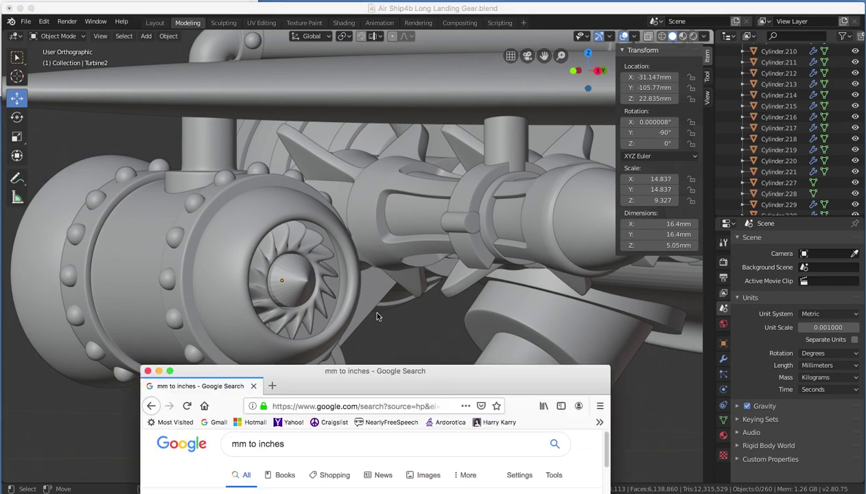
{"action": "left_click_drag", "start_coordinate": [371, 307], "coordinate": [351, 182]}
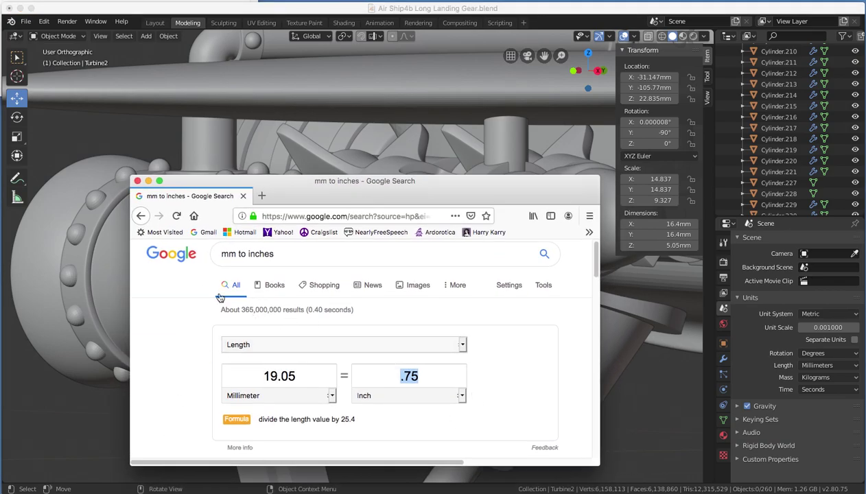
{"action": "left_click", "coordinate": [228, 249]}
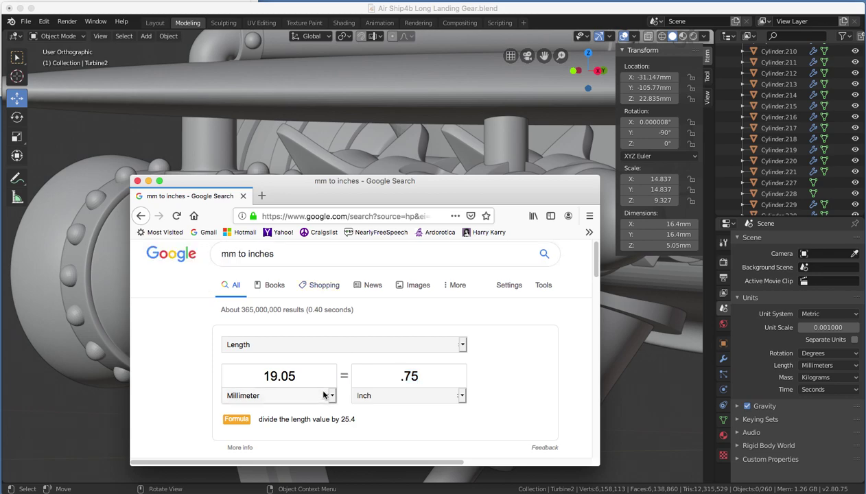
{"action": "left_click", "coordinate": [433, 376]}
{"action": "left_click_drag", "start_coordinate": [433, 377], "coordinate": [313, 382]}
{"action": "type", "text": ".5"}
{"action": "key", "text": "super+a"}
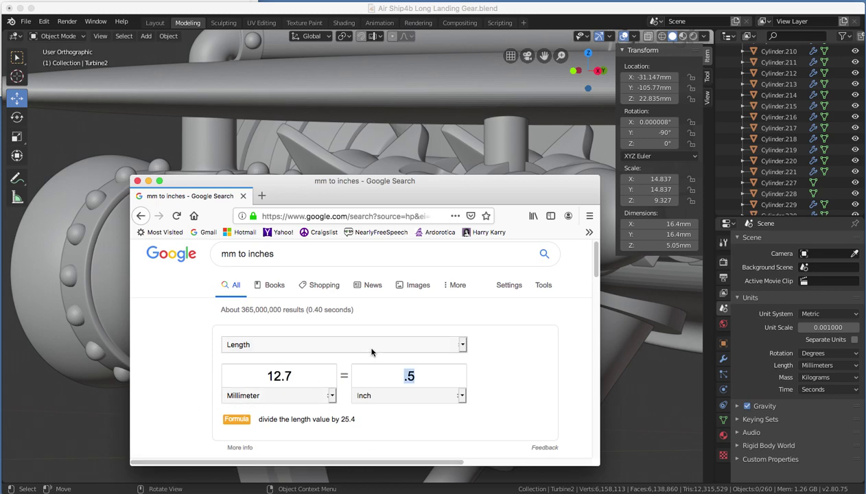
{"action": "left_click_drag", "start_coordinate": [337, 185], "coordinate": [355, 488]}
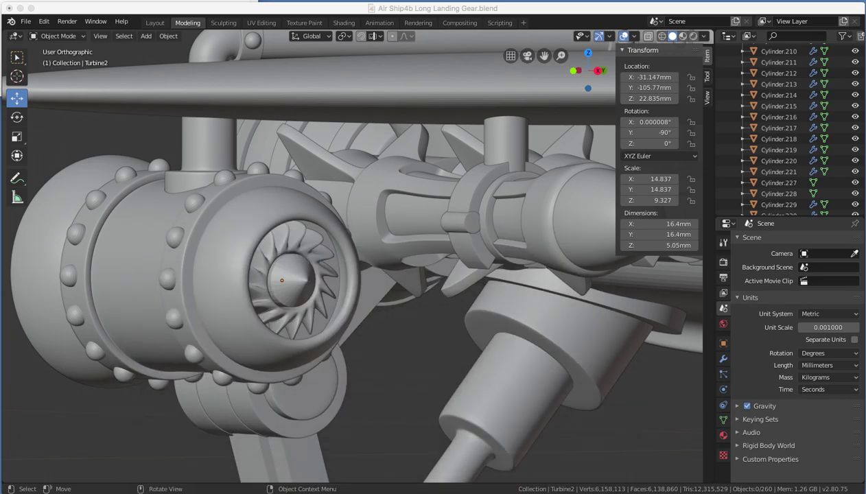
{"action": "left_click", "coordinate": [814, 366]}
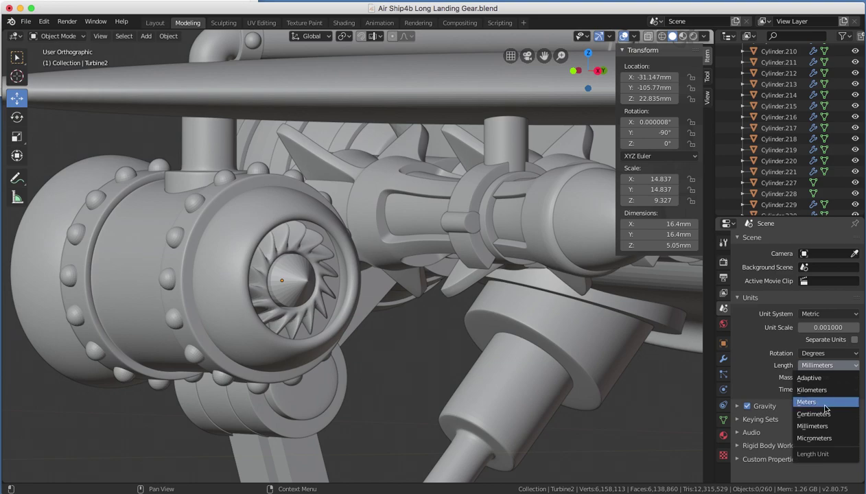
{"action": "left_click", "coordinate": [819, 426]}
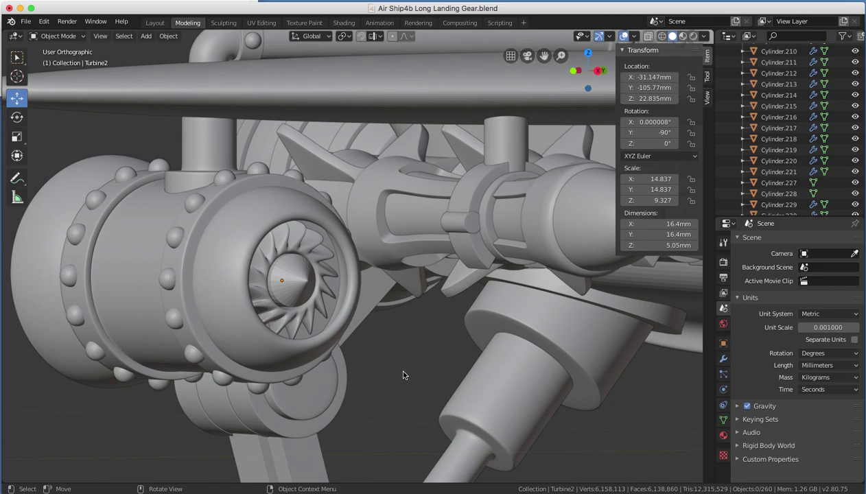
{"action": "middle_click_drag", "start_coordinate": [403, 374], "coordinate": [428, 358]}
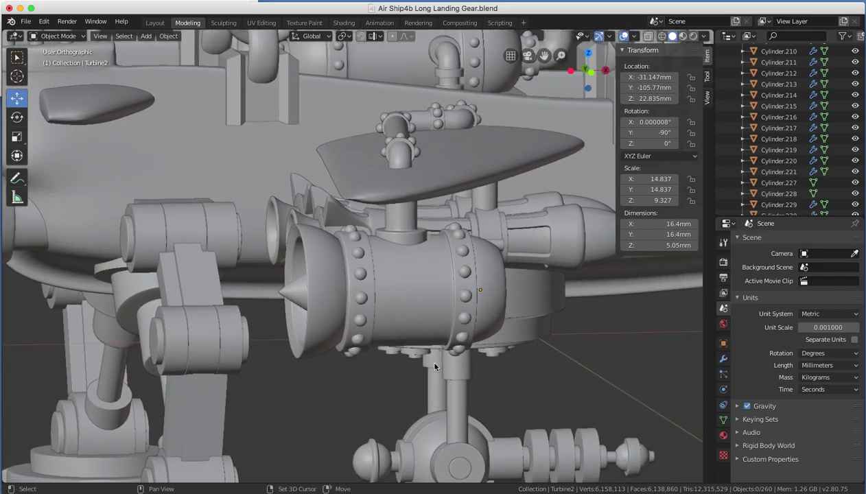
Inspect the Turbine2, Engine 1, Engine Hanger and Turbine objects by selecting each
{"action": "left_click", "coordinate": [319, 275]}
{"action": "left_click", "coordinate": [391, 268]}
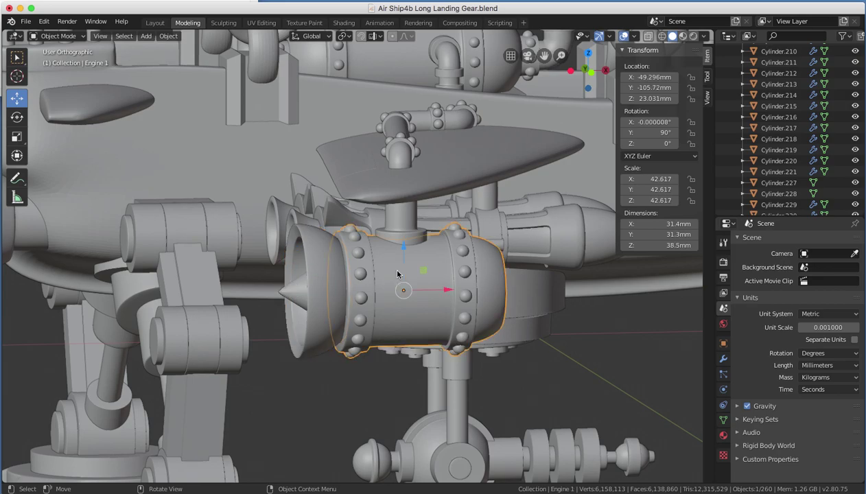
{"action": "left_click", "coordinate": [402, 223]}
{"action": "middle_click_drag", "start_coordinate": [528, 247], "coordinate": [412, 264]}
{"action": "left_click", "coordinate": [285, 302]}
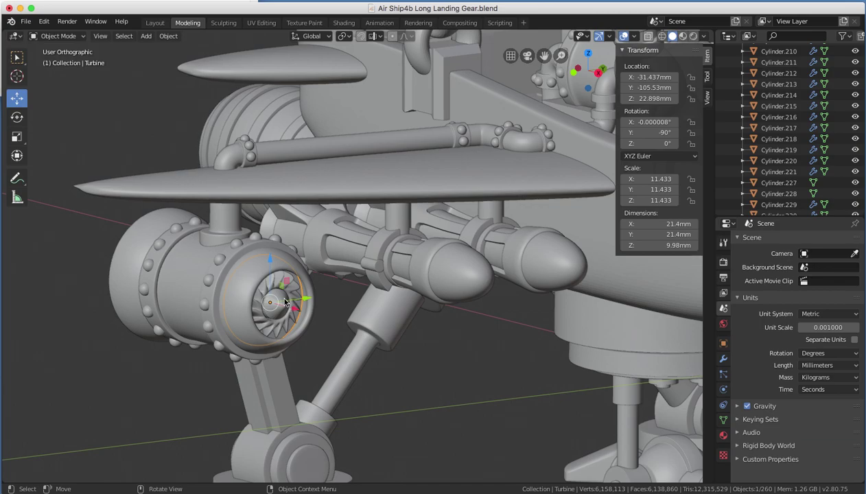
Deselect everything and zoom out to frame the balloon and gondola
{"action": "left_click", "coordinate": [367, 417]}
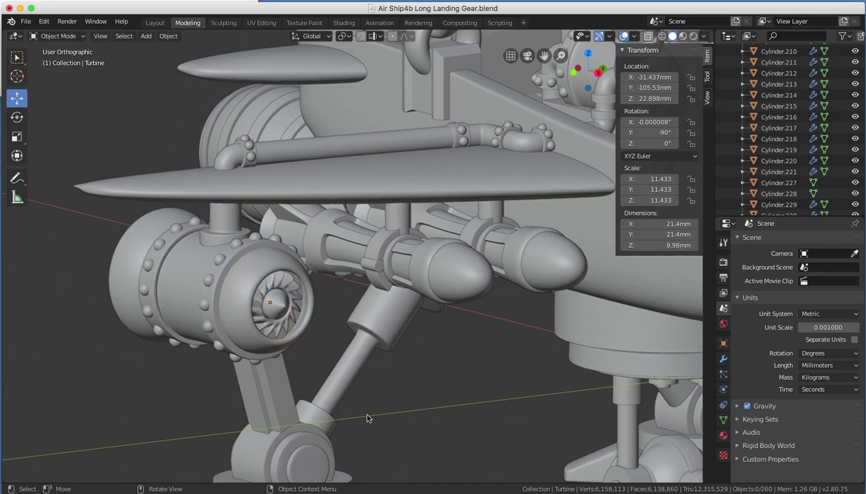
{"action": "scroll", "coordinate": [367, 418], "scroll_direction": "up", "scroll_amount": 3}
{"action": "middle_click_drag", "start_coordinate": [367, 418], "coordinate": [414, 419]}
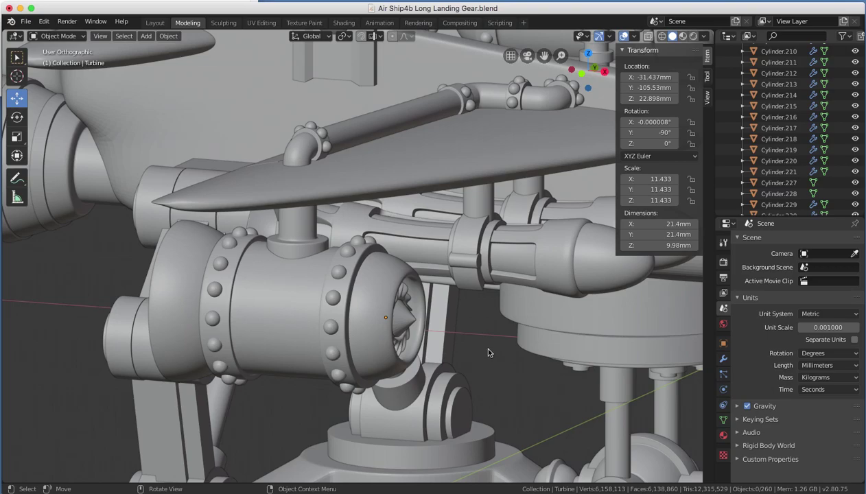
{"action": "scroll", "coordinate": [488, 353], "scroll_direction": "down", "scroll_amount": 5}
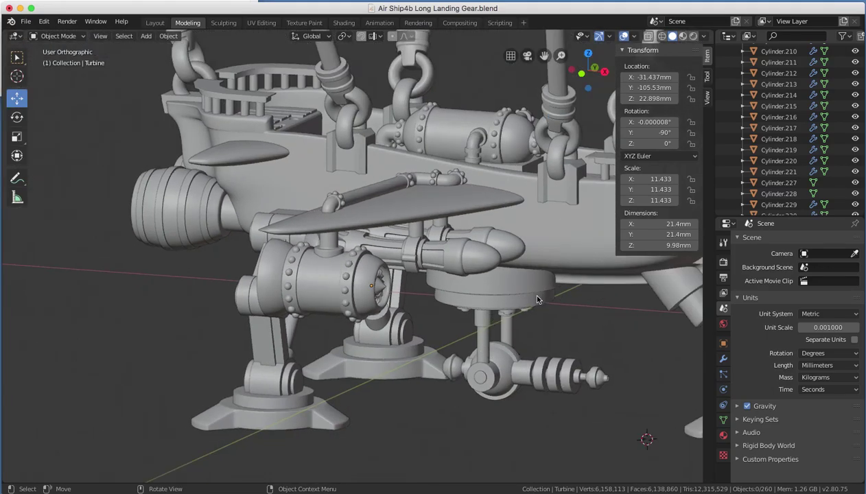
{"action": "middle_click_drag", "start_coordinate": [557, 348], "coordinate": [472, 377]}
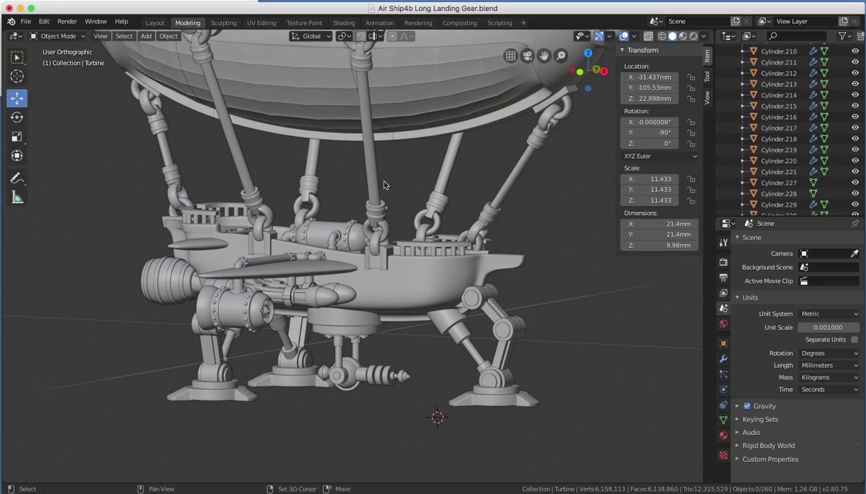
{"action": "scroll", "coordinate": [221, 124], "scroll_direction": "up", "scroll_amount": 8, "text": "shift"}
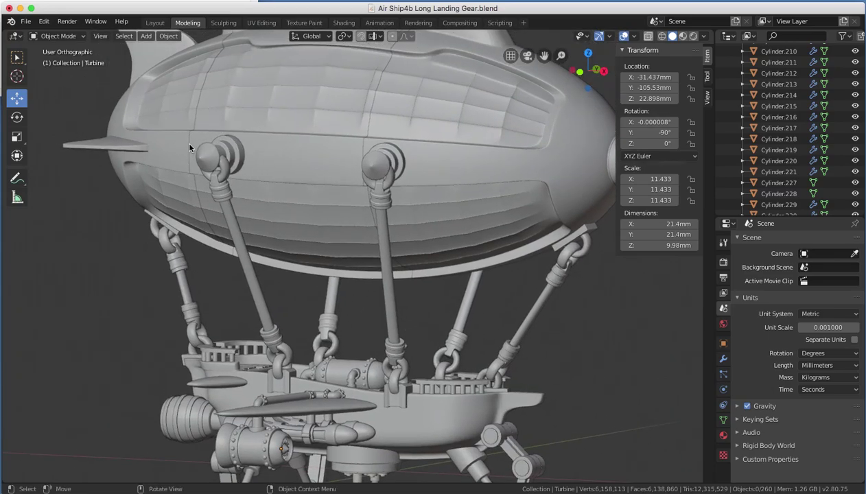
Discard the airship changes via File > New > General, then hide the Cutter box
{"action": "left_click", "coordinate": [25, 21]}
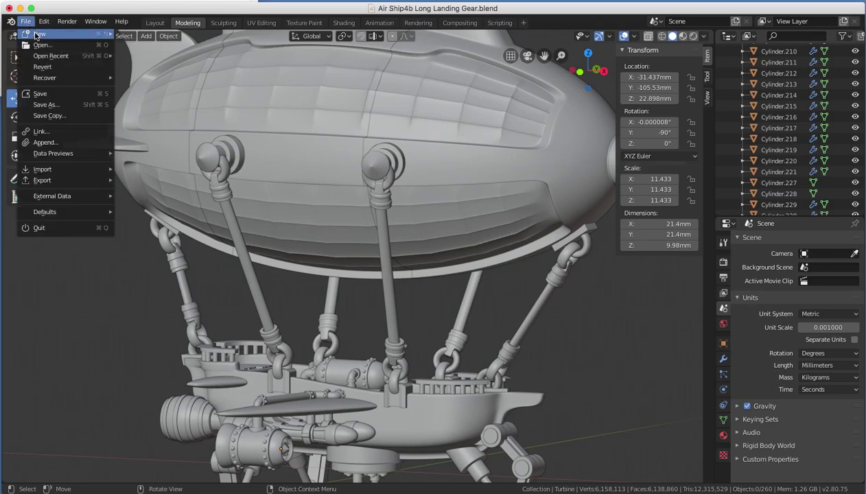
{"action": "mouse_move", "coordinate": [38, 35]}
{"action": "left_click", "coordinate": [143, 34]}
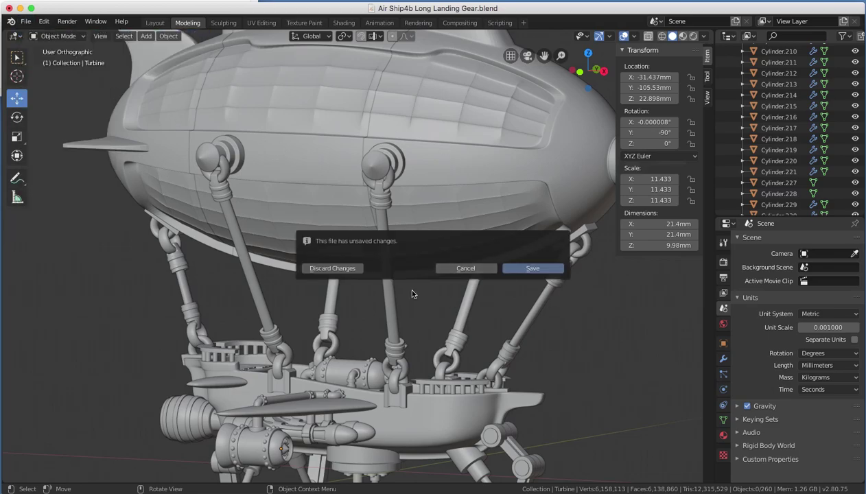
{"action": "left_click", "coordinate": [359, 272]}
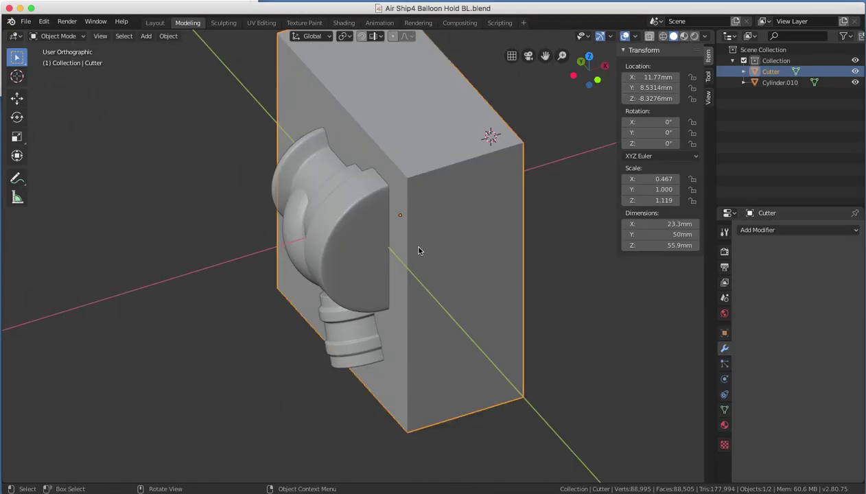
{"action": "middle_click_drag", "start_coordinate": [415, 246], "coordinate": [403, 183]}
{"action": "key", "text": "h"}
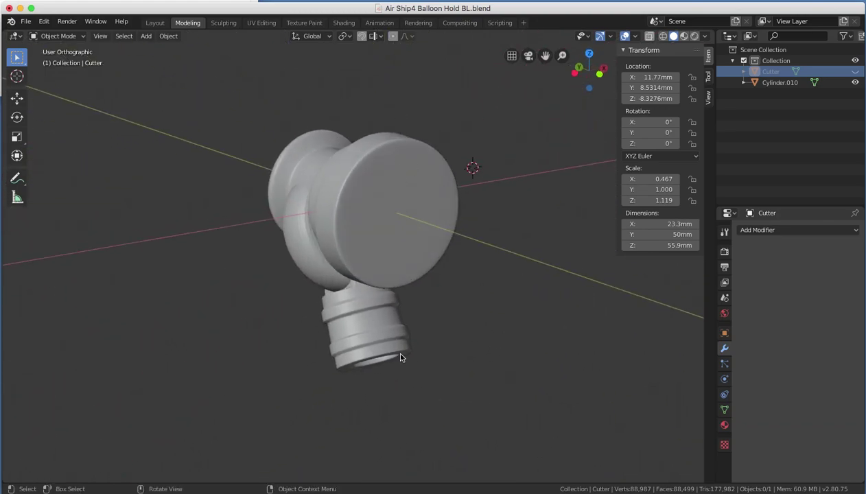
Orbit around the holder's cone and cylinder, then centre it in Front Orthographic view
{"action": "middle_click_drag", "start_coordinate": [400, 356], "coordinate": [377, 220]}
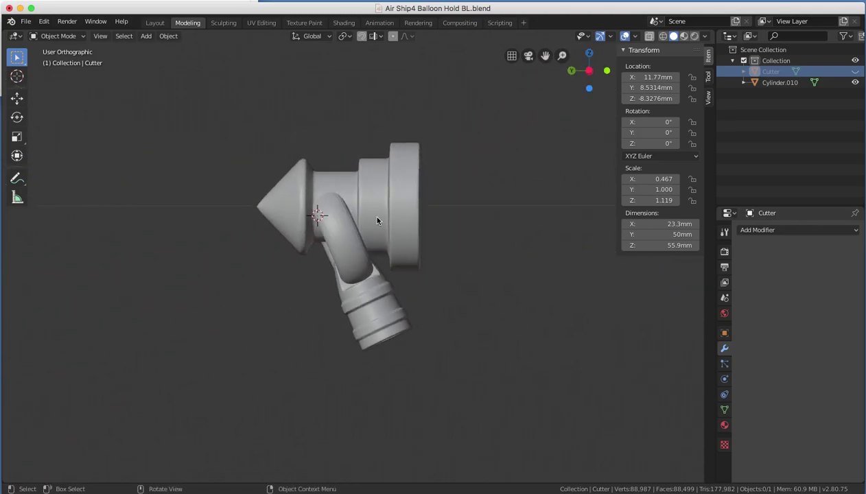
{"action": "middle_click_drag", "start_coordinate": [324, 216], "coordinate": [375, 207]}
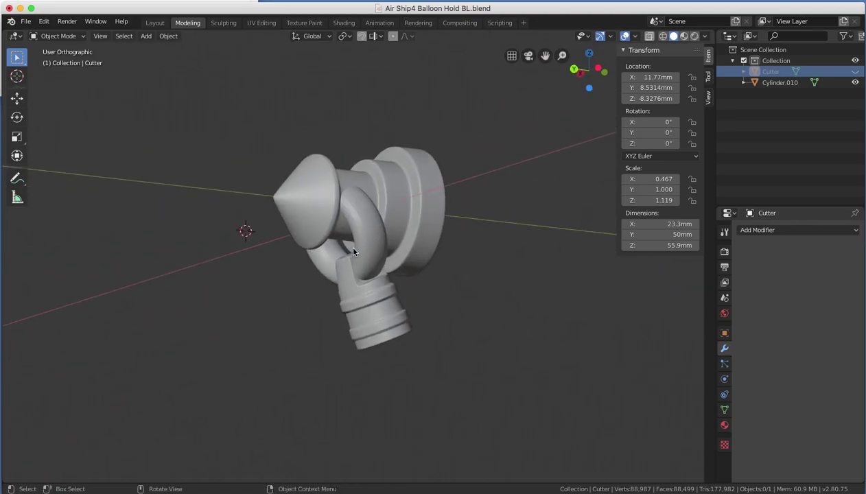
{"action": "middle_click_drag", "start_coordinate": [353, 251], "coordinate": [339, 293]}
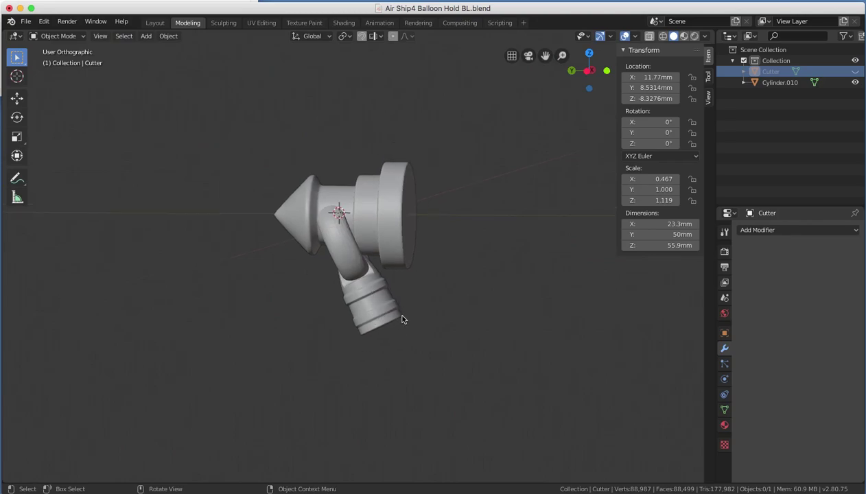
{"action": "middle_click_drag", "start_coordinate": [402, 319], "coordinate": [428, 297]}
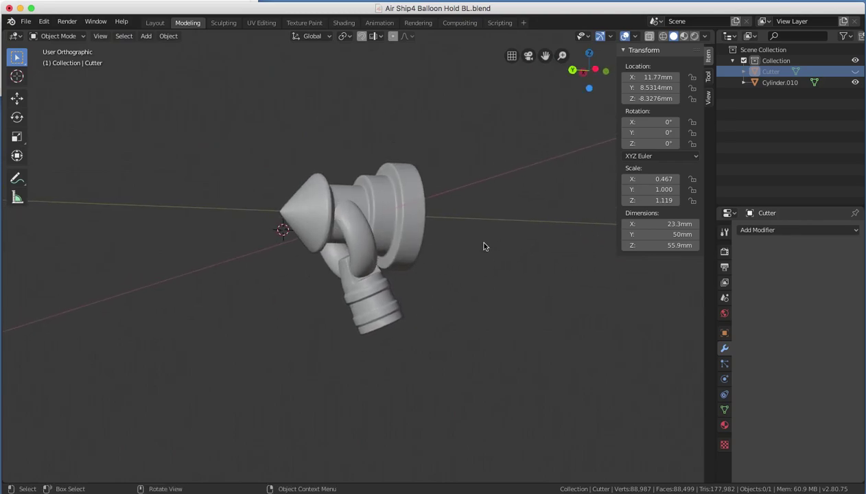
{"action": "key", "text": "KP_1"}
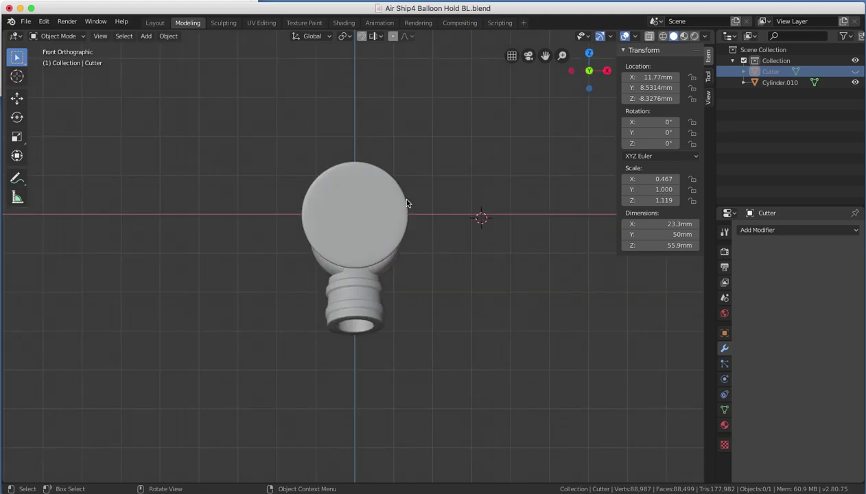
{"action": "middle_click_drag", "start_coordinate": [444, 206], "coordinate": [392, 231], "text": "shift"}
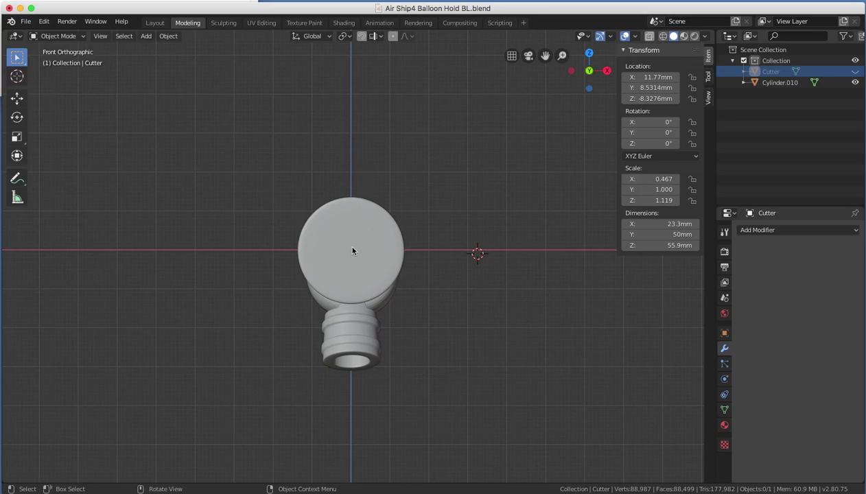
{"action": "middle_click_drag", "start_coordinate": [415, 231], "coordinate": [392, 226], "text": "shift"}
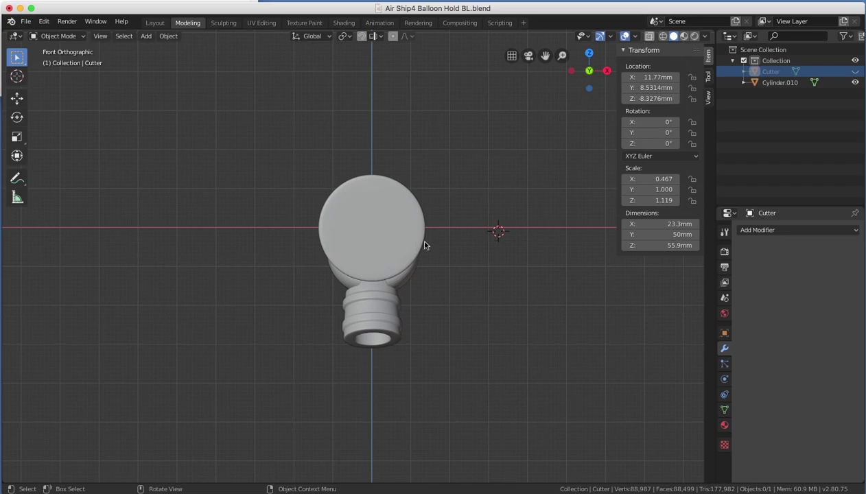
Unhide the Cutter box, check its placement, and select the holder Cylinder.010
{"action": "left_click", "coordinate": [855, 72]}
{"action": "middle_click_drag", "start_coordinate": [385, 175], "coordinate": [492, 208]}
{"action": "left_click", "coordinate": [430, 163]}
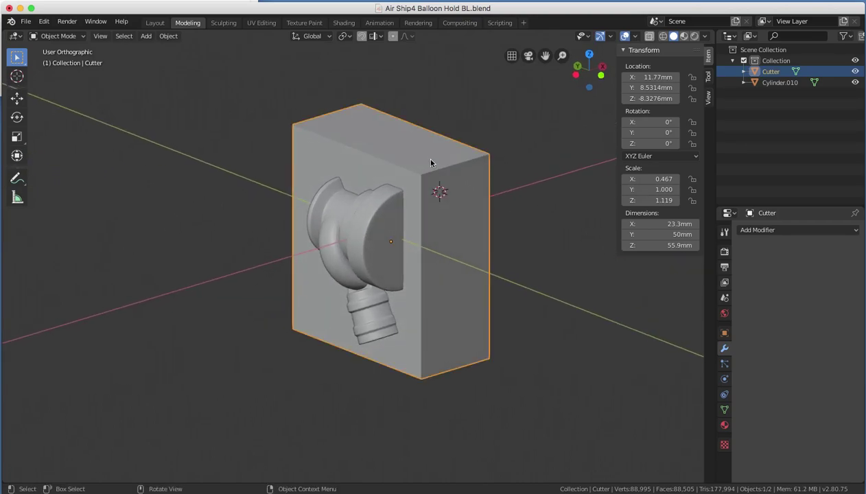
{"action": "middle_click_drag", "start_coordinate": [402, 162], "coordinate": [346, 198]}
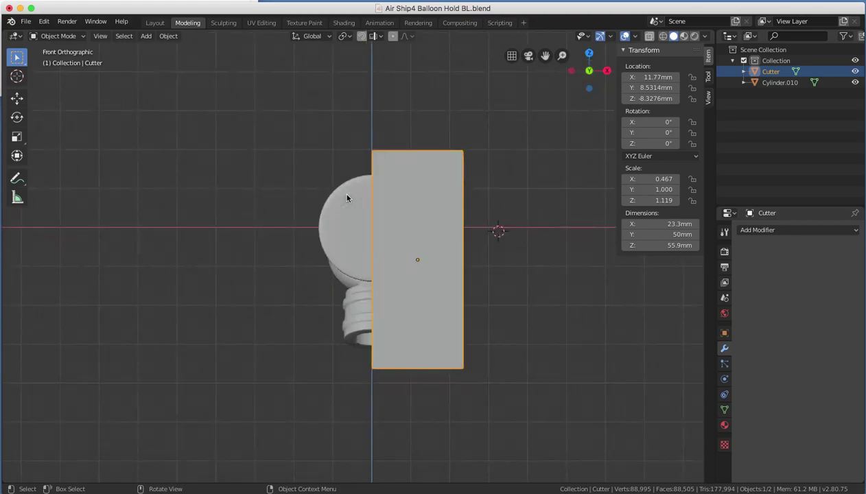
{"action": "left_click", "coordinate": [351, 222]}
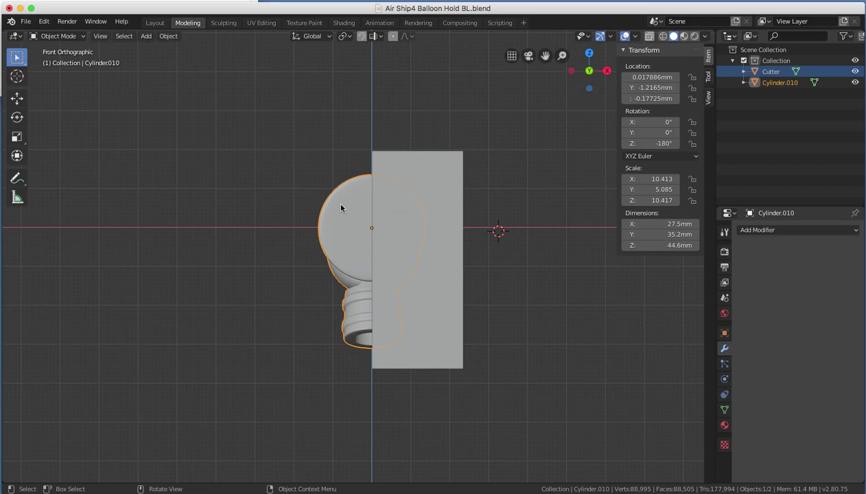
Add a Boolean Difference modifier to Cylinder.010 with the Cutter box as its object
{"action": "middle_click_drag", "start_coordinate": [404, 236], "coordinate": [415, 188]}
{"action": "left_click", "coordinate": [412, 166]}
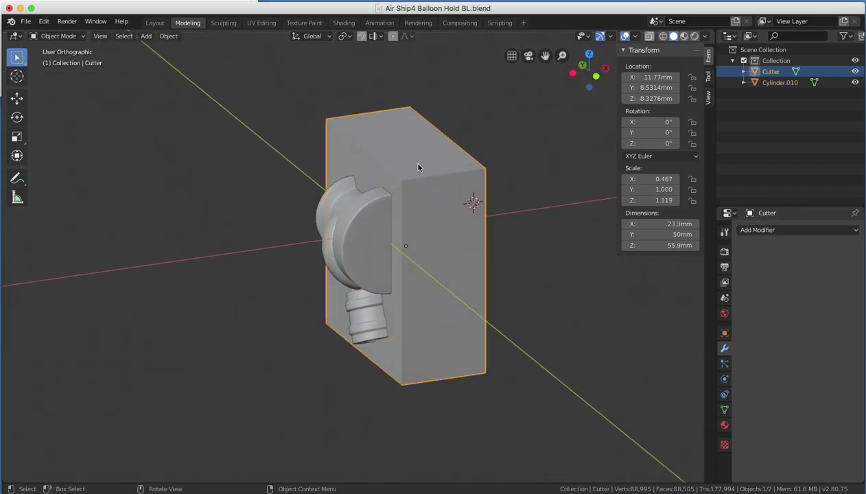
{"action": "left_click", "coordinate": [355, 242]}
{"action": "left_click", "coordinate": [759, 230]}
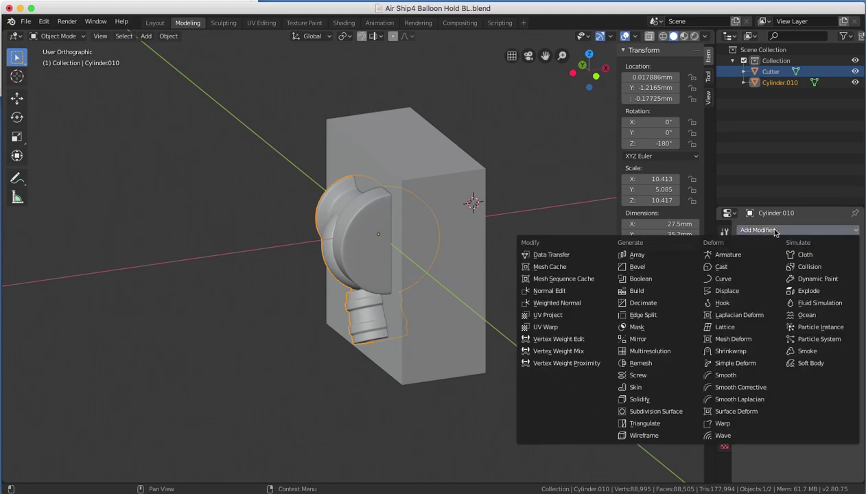
{"action": "left_click", "coordinate": [666, 283]}
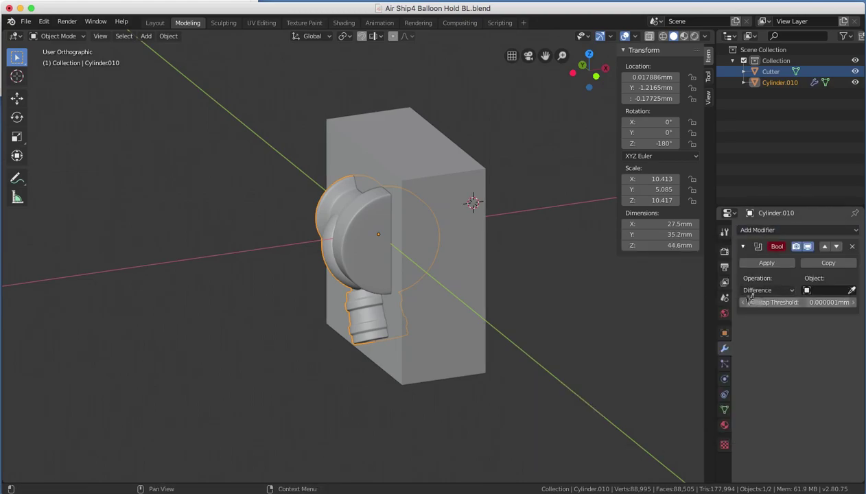
{"action": "left_click", "coordinate": [853, 290]}
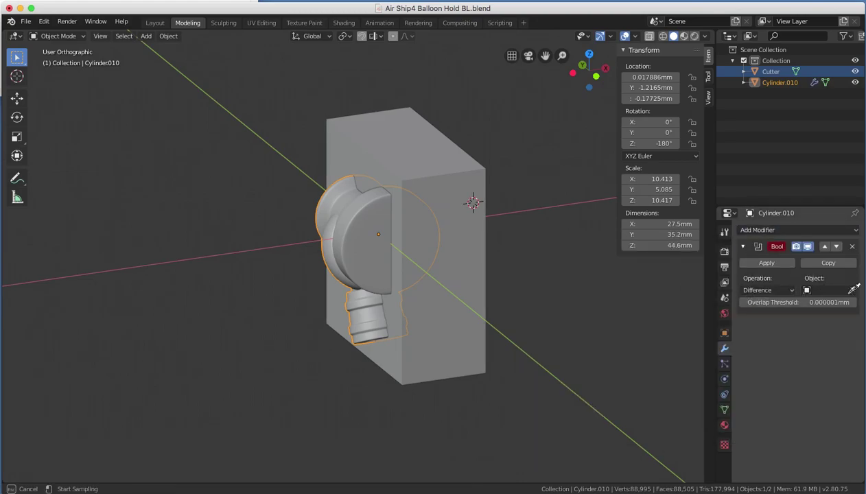
{"action": "left_click", "coordinate": [444, 164]}
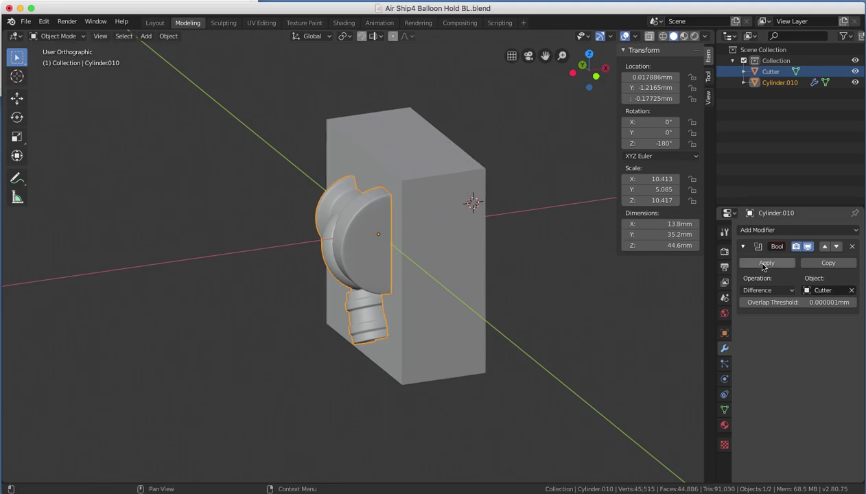
Delete the Cutter box and view the halved holder
{"action": "left_click", "coordinate": [465, 259]}
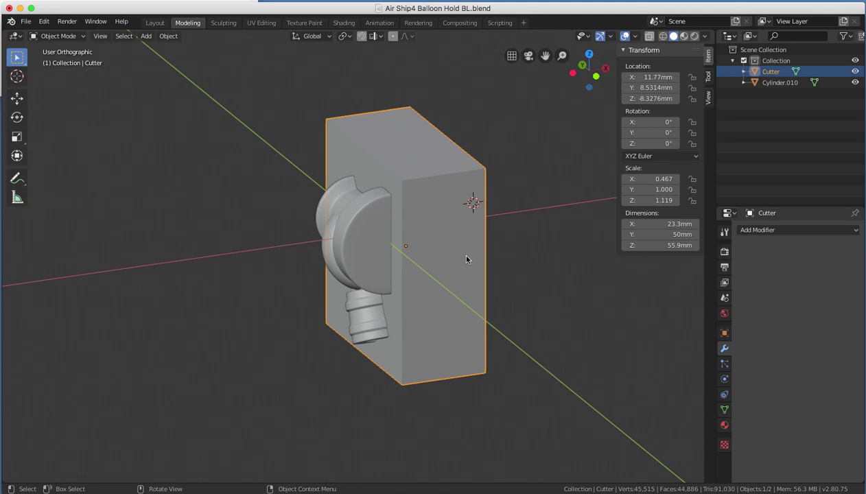
{"action": "key", "text": "x"}
{"action": "left_click", "coordinate": [467, 258]}
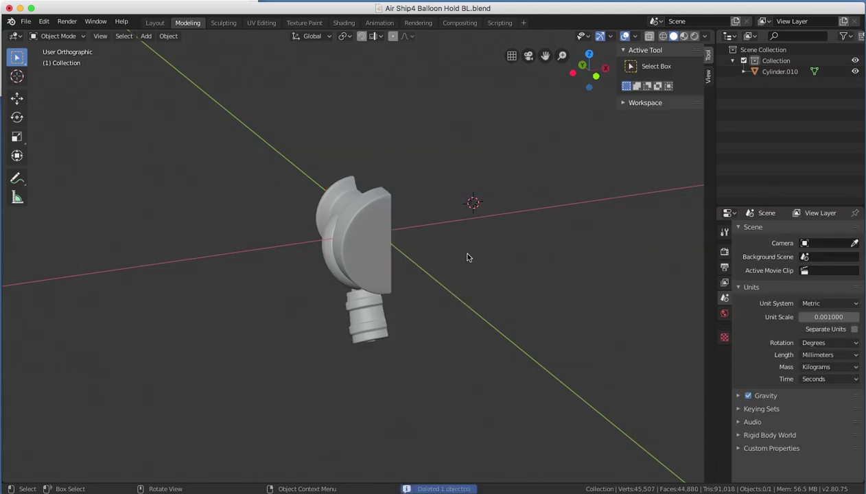
{"action": "middle_click_drag", "start_coordinate": [466, 257], "coordinate": [412, 199]}
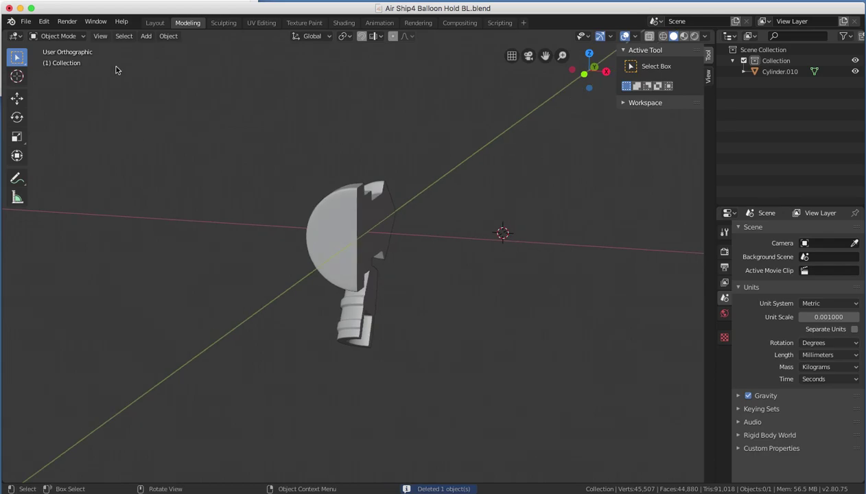
Save the halved holder as Air Ship4 Balloon Hold1.blend
{"action": "left_click", "coordinate": [25, 22]}
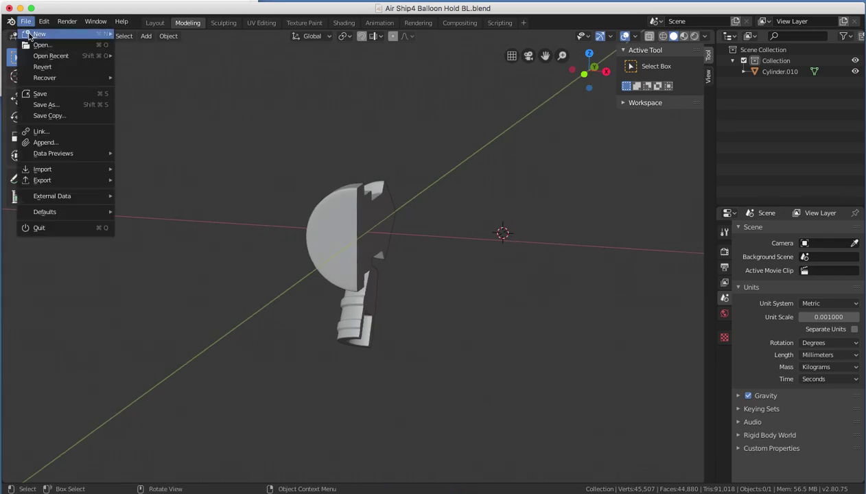
{"action": "left_click", "coordinate": [56, 106]}
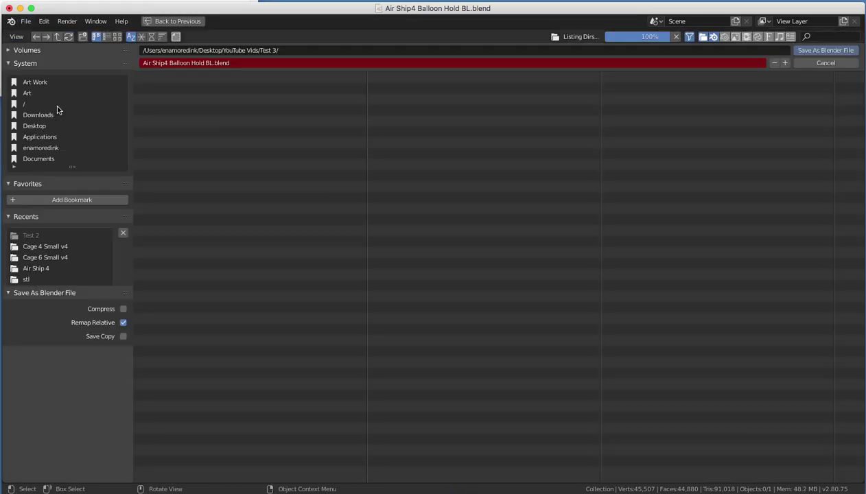
{"action": "left_click", "coordinate": [233, 62]}
{"action": "left_click", "coordinate": [214, 63]}
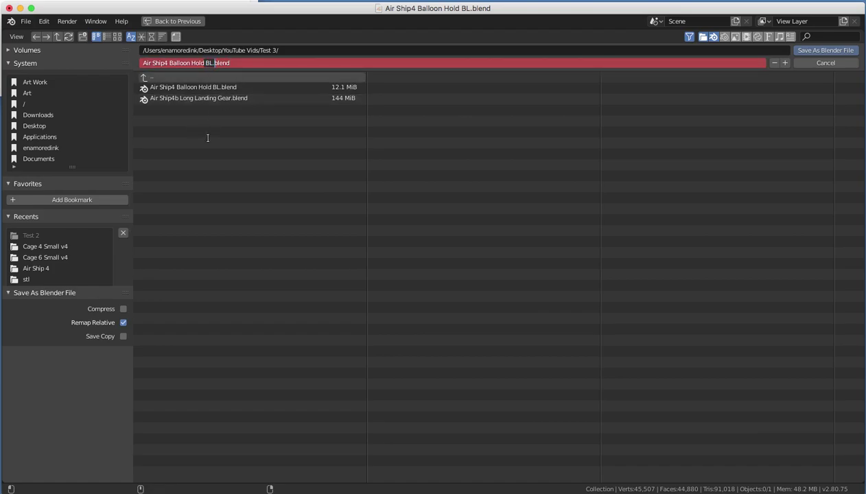
{"action": "key", "text": "BackSpace"}
{"action": "key", "text": "BackSpace"}
{"action": "key", "text": "BackSpace"}
{"action": "type", "text": "1"}
{"action": "left_click", "coordinate": [822, 50]}
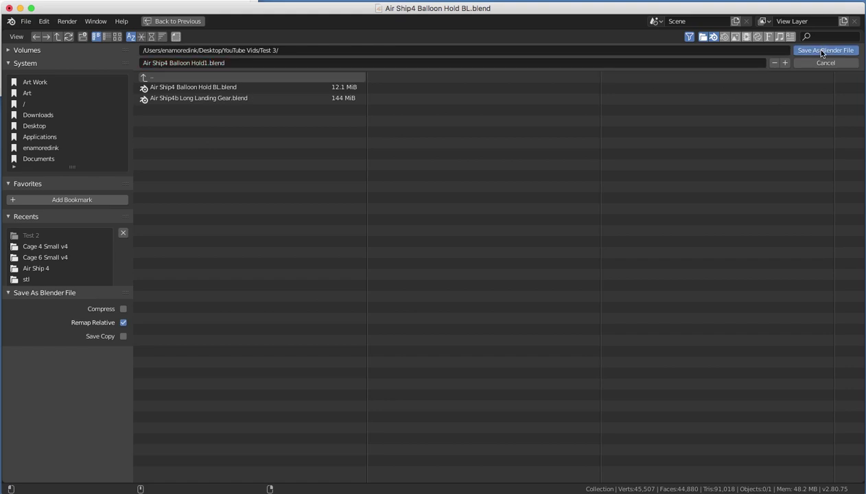
{"action": "middle_click_drag", "start_coordinate": [242, 238], "coordinate": [274, 236]}
{"action": "left_click", "coordinate": [26, 21]}
Reopen Air Ship4 Balloon Hold BL.blend from the recent files
{"action": "mouse_move", "coordinate": [58, 55]}
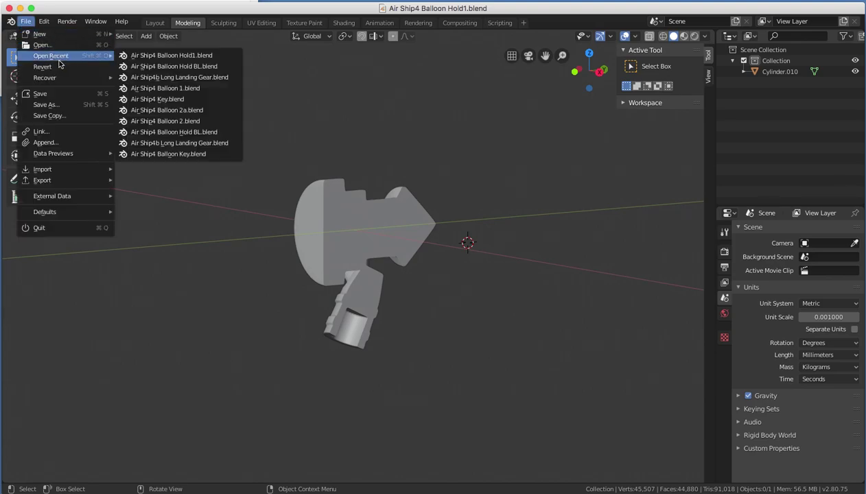
{"action": "left_click", "coordinate": [211, 72]}
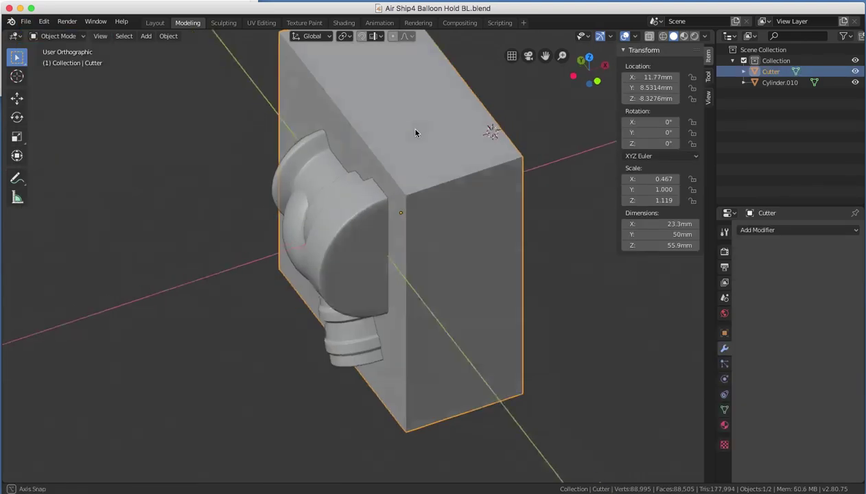
{"action": "middle_click_drag", "start_coordinate": [408, 127], "coordinate": [331, 90]}
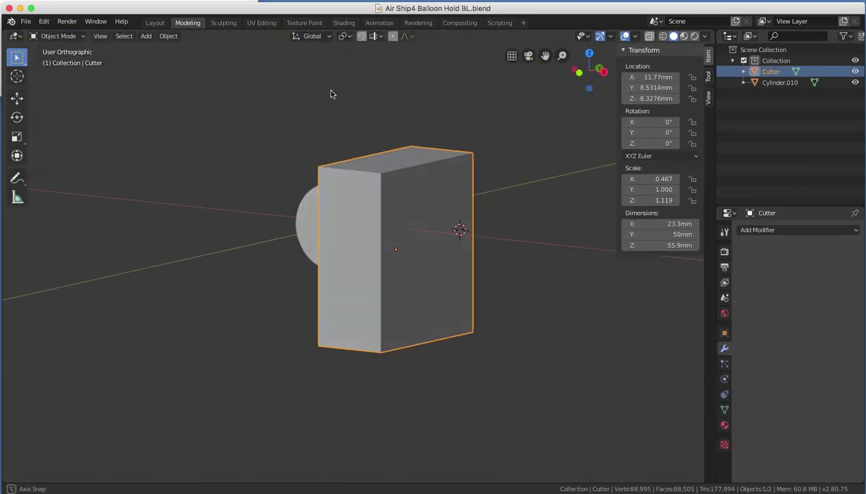
In Edit Mode, move the Cutter box's front face -47 mm along X
{"action": "key", "text": "Tab"}
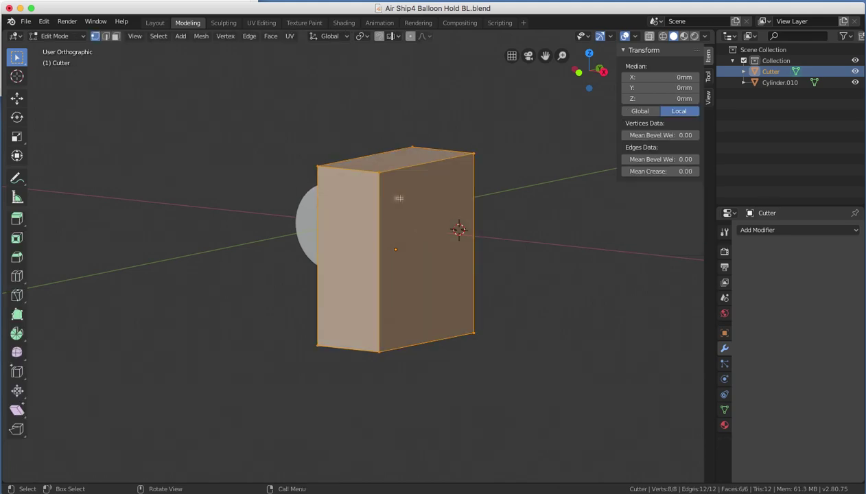
{"action": "key", "text": "alt+a"}
{"action": "left_click", "coordinate": [473, 154]}
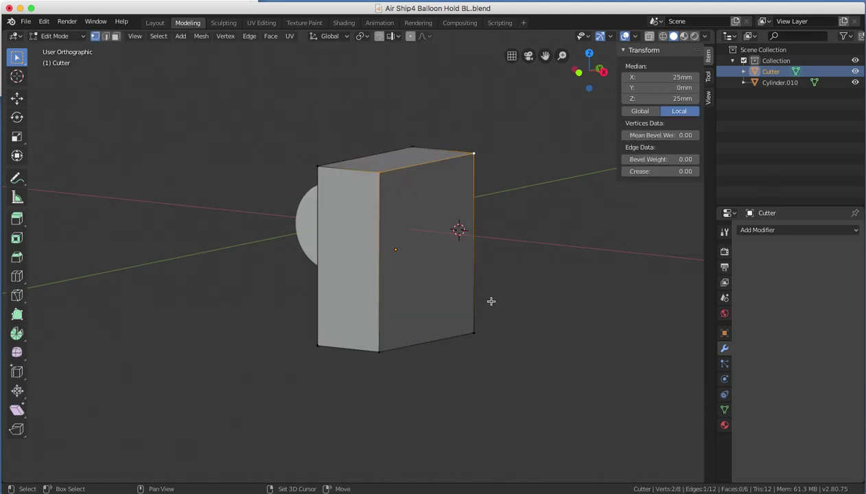
{"action": "left_click", "coordinate": [473, 334], "text": "shift"}
{"action": "left_click", "coordinate": [378, 350], "text": "shift"}
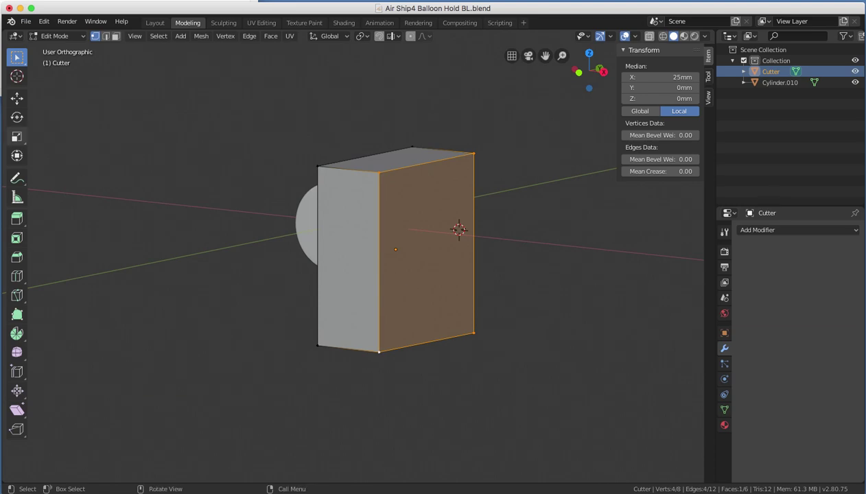
{"action": "left_click", "coordinate": [17, 98]}
{"action": "middle_click_drag", "start_coordinate": [162, 180], "coordinate": [212, 197]}
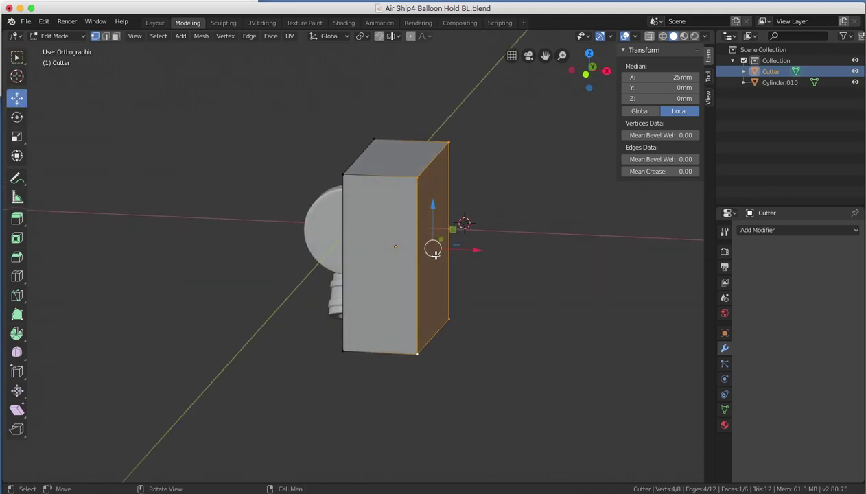
{"action": "left_click_drag", "start_coordinate": [480, 249], "coordinate": [329, 228]}
{"action": "middle_click_drag", "start_coordinate": [437, 227], "coordinate": [381, 208]}
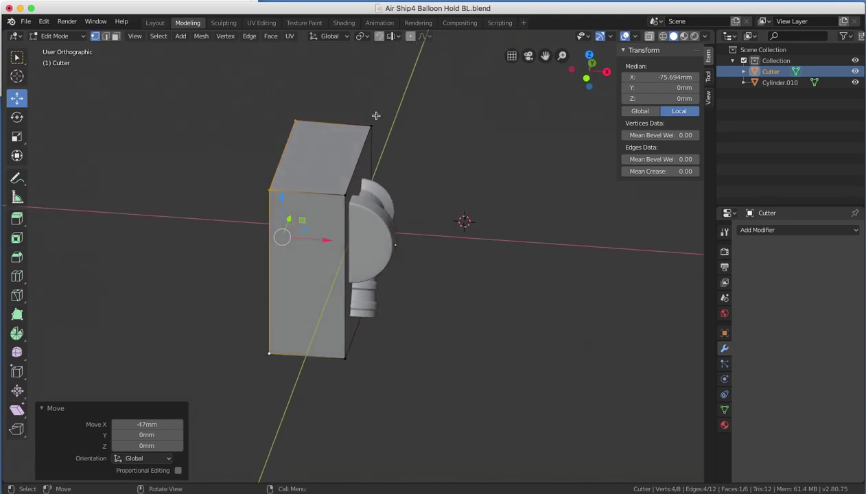
{"action": "middle_click_drag", "start_coordinate": [354, 143], "coordinate": [289, 143]}
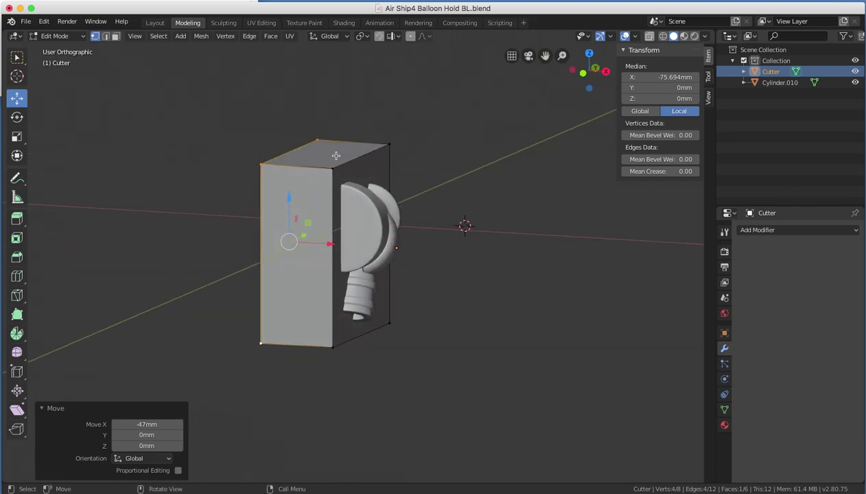
Recalculate the whole Cutter mesh's normals outside and return to Object Mode
{"action": "key", "text": "a"}
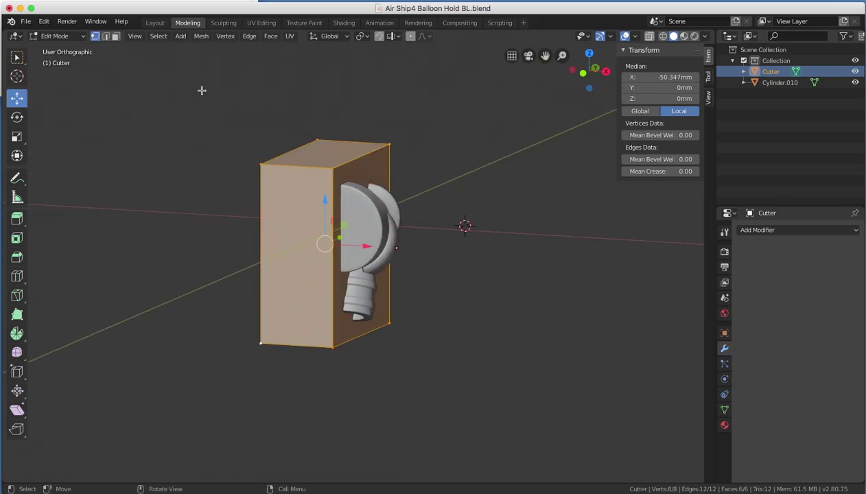
{"action": "left_click", "coordinate": [202, 36]}
{"action": "mouse_move", "coordinate": [226, 185]}
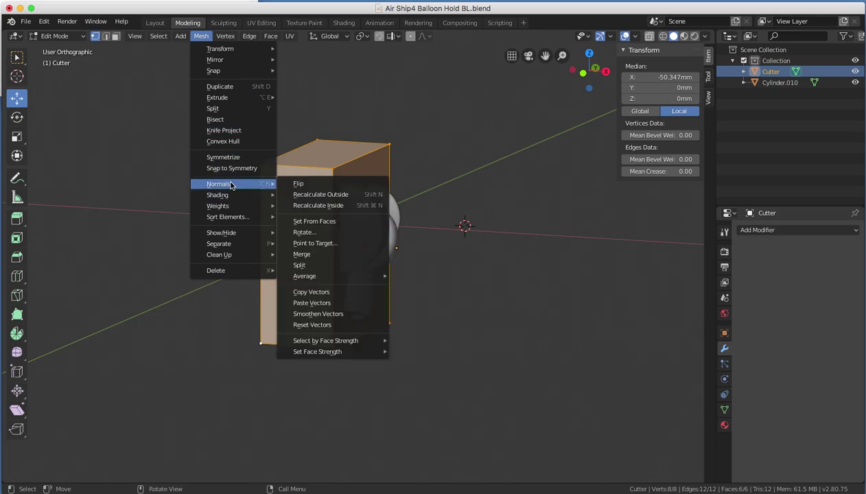
{"action": "left_click", "coordinate": [330, 194]}
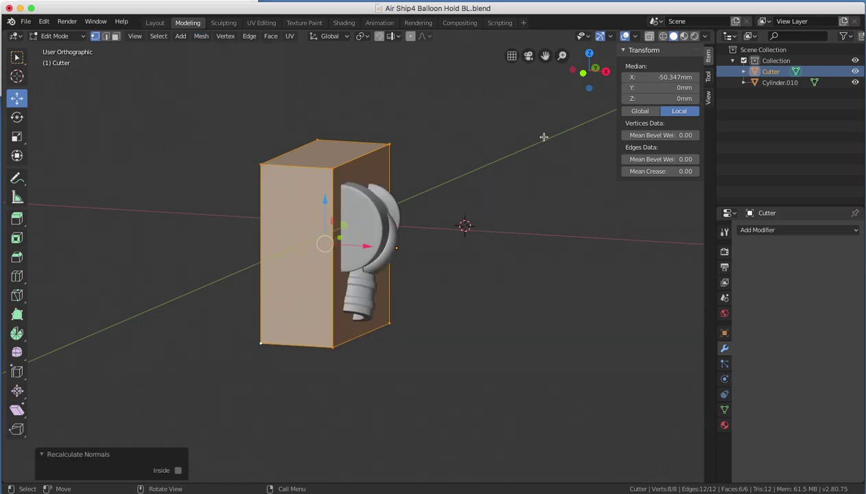
{"action": "middle_click_drag", "start_coordinate": [494, 180], "coordinate": [439, 158]}
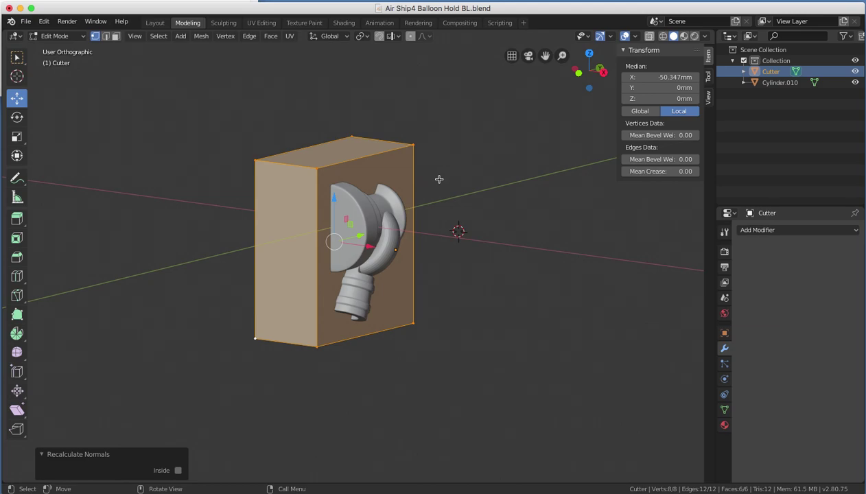
{"action": "key", "text": "Tab"}
{"action": "mouse_move", "coordinate": [417, 174]}
{"action": "middle_mouse_down"}
{"action": "mouse_move", "coordinate": [464, 183]}
{"action": "mouse_move", "coordinate": [430, 171]}
{"action": "mouse_move", "coordinate": [459, 173]}
{"action": "mouse_move", "coordinate": [417, 171]}
{"action": "middle_mouse_up"}
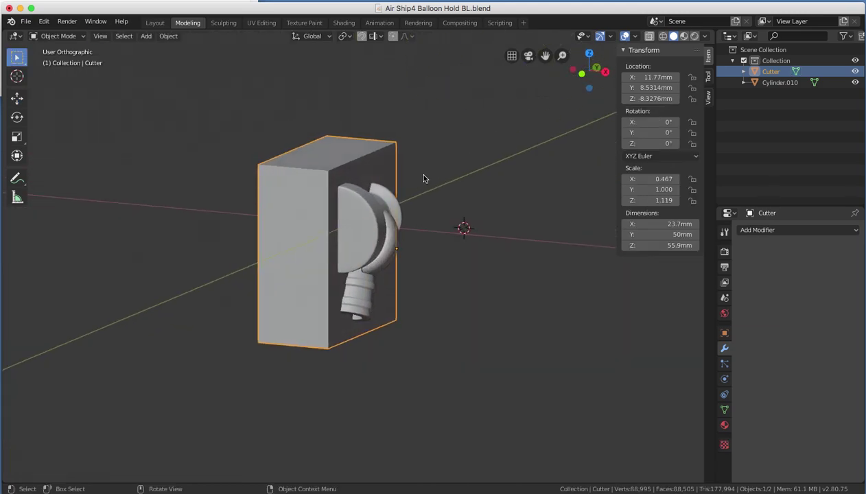
Apply a Boolean Difference on Cylinder.010 using the Cutter box as object
{"action": "left_click", "coordinate": [363, 214]}
{"action": "left_click", "coordinate": [763, 231]}
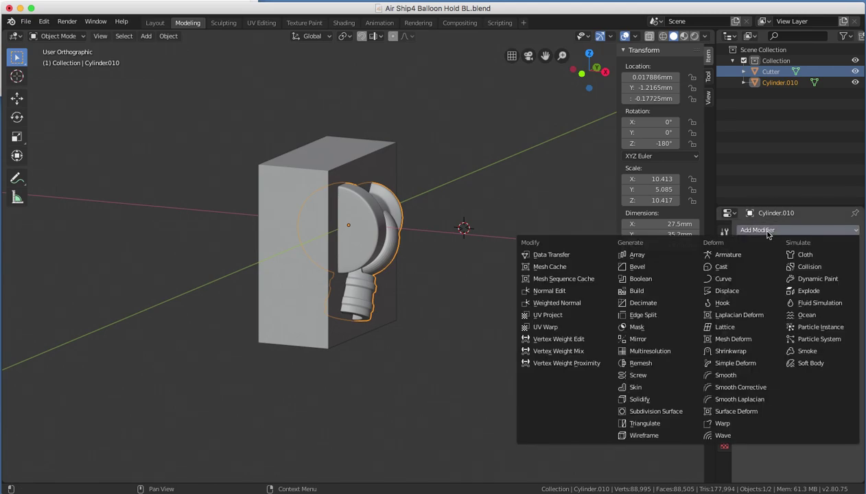
{"action": "left_click", "coordinate": [640, 279]}
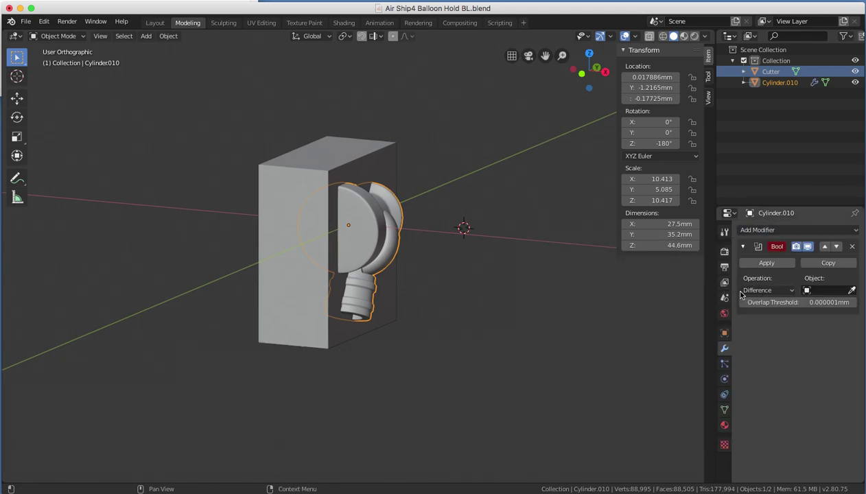
{"action": "left_click", "coordinate": [851, 290]}
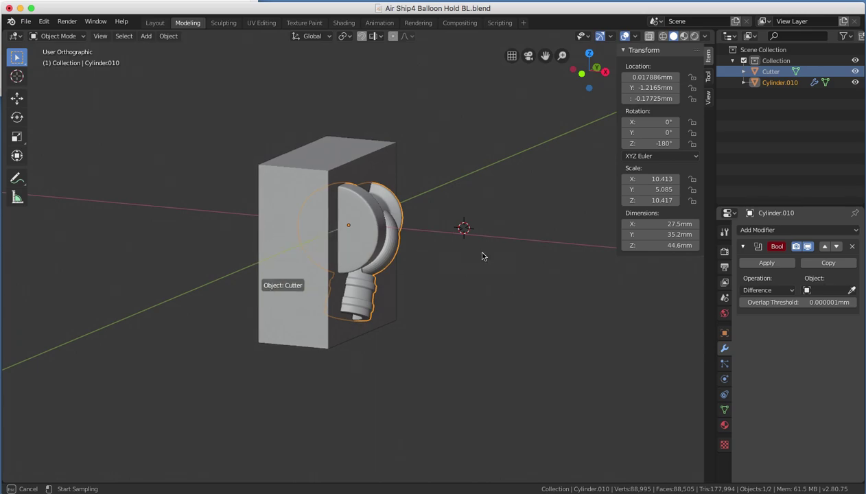
{"action": "left_click", "coordinate": [482, 255]}
{"action": "left_click", "coordinate": [766, 263]}
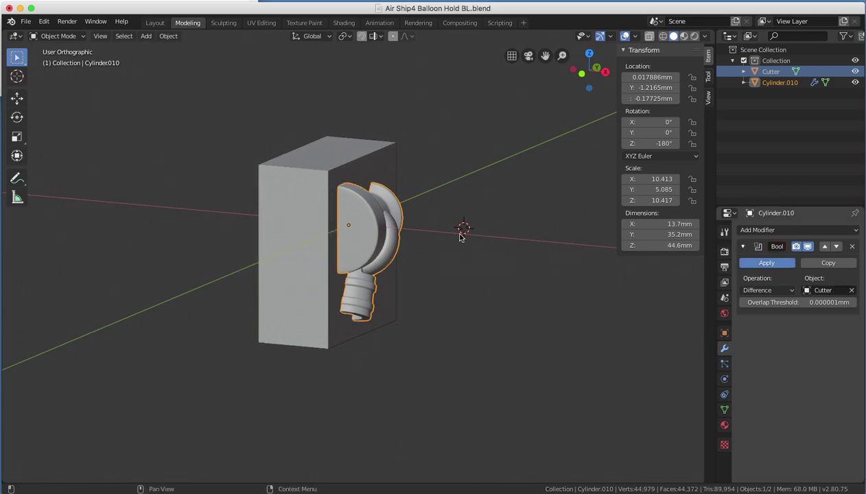
Delete the Cutter box, leaving the remaining holder half
{"action": "left_click", "coordinate": [278, 246]}
{"action": "key", "text": "x"}
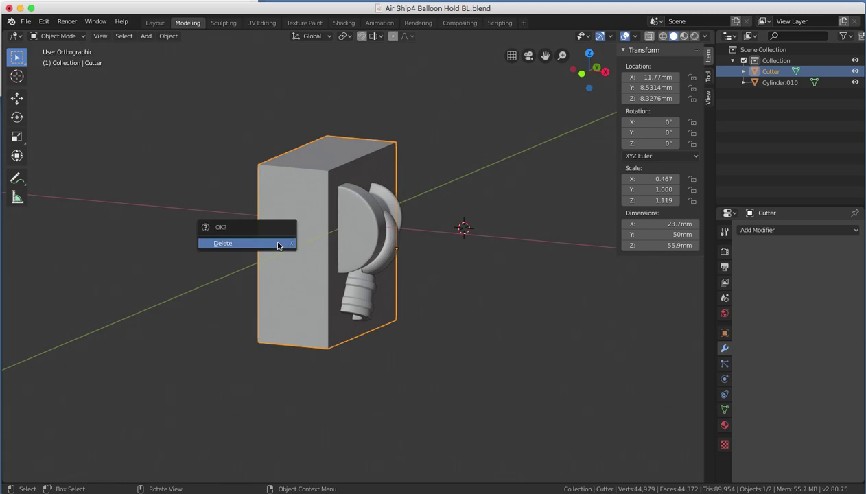
{"action": "left_click", "coordinate": [278, 243]}
{"action": "mouse_move", "coordinate": [284, 257]}
{"action": "middle_mouse_down"}
{"action": "mouse_move", "coordinate": [380, 245]}
{"action": "mouse_move", "coordinate": [396, 261]}
{"action": "mouse_move", "coordinate": [218, 295]}
{"action": "mouse_move", "coordinate": [224, 221]}
{"action": "mouse_move", "coordinate": [299, 268]}
{"action": "mouse_move", "coordinate": [274, 247]}
{"action": "middle_mouse_up"}
{"action": "left_click", "coordinate": [25, 21]}
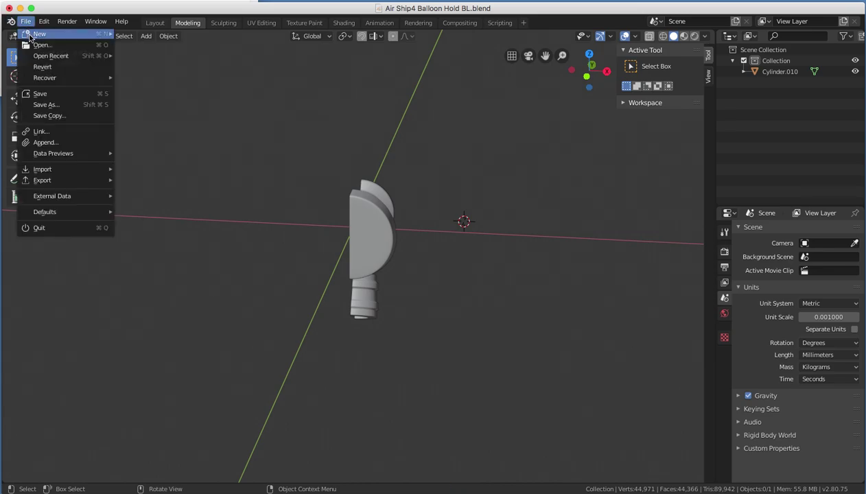
Save the file as 'Air Ship4 Balloon Hold 2.blend', replacing 'BL' with '2' in the name
{"action": "left_click", "coordinate": [67, 108]}
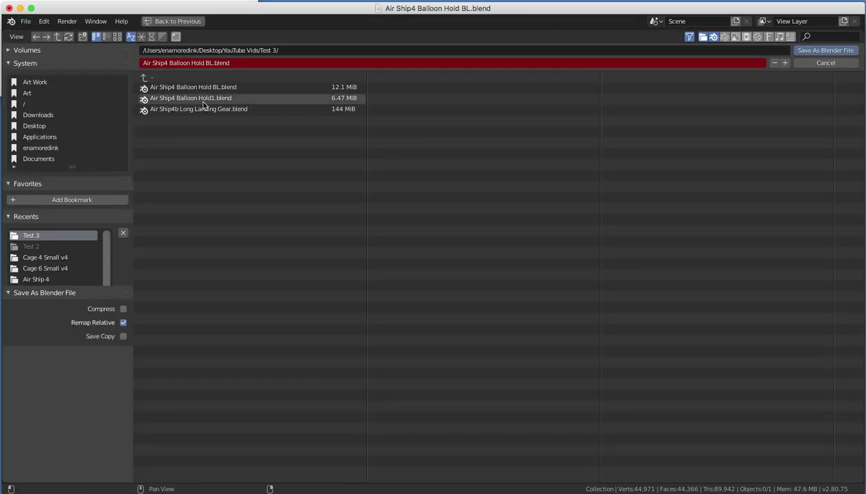
{"action": "left_click", "coordinate": [205, 63]}
{"action": "left_click", "coordinate": [209, 63]}
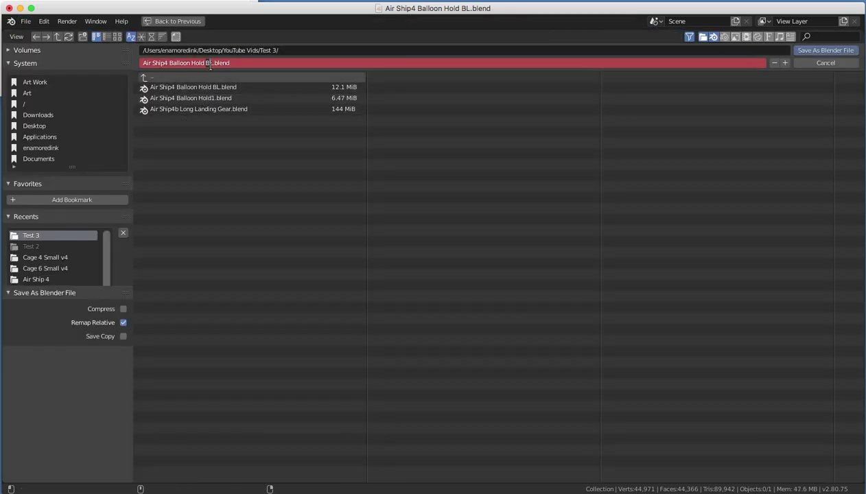
{"action": "key", "text": "BackSpace"}
{"action": "key", "text": "BackSpace"}
{"action": "type", "text": "2"}
{"action": "key", "text": "Return"}
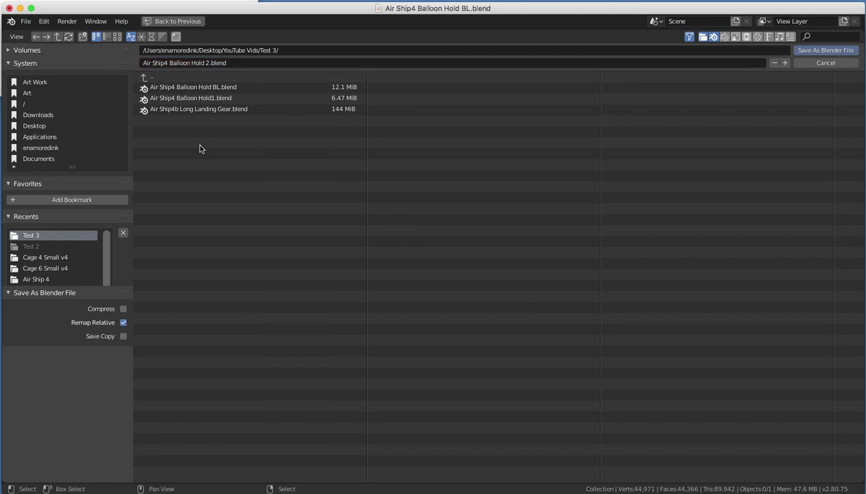
{"action": "middle_click_drag", "start_coordinate": [450, 188], "coordinate": [565, 185]}
Rename the Cylinder.010 object to '2' in the Outliner
{"action": "double_click", "coordinate": [780, 71]}
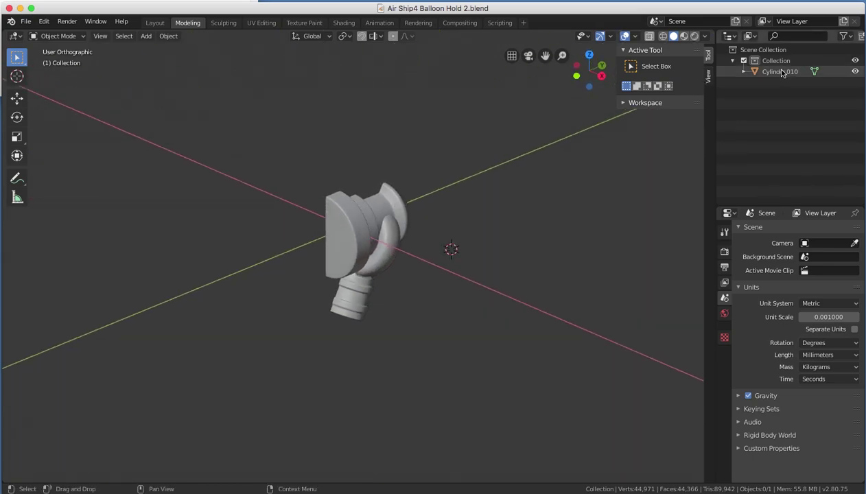
{"action": "type", "text": "2"}
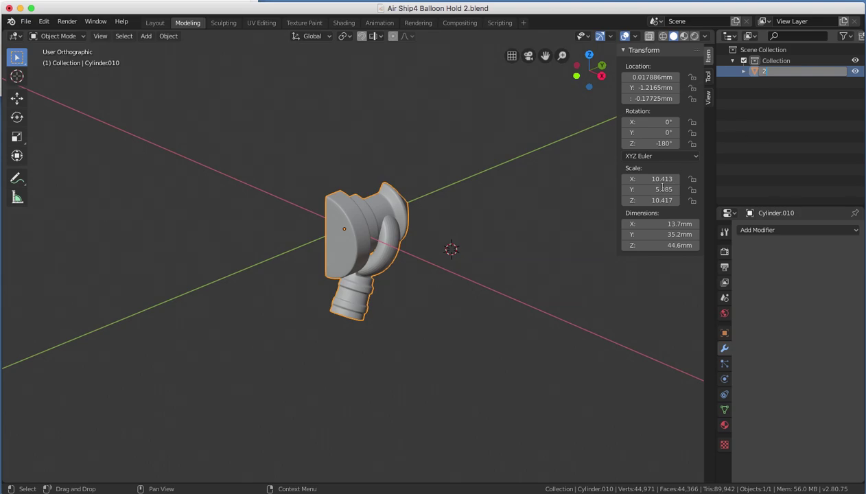
{"action": "key", "text": "Return"}
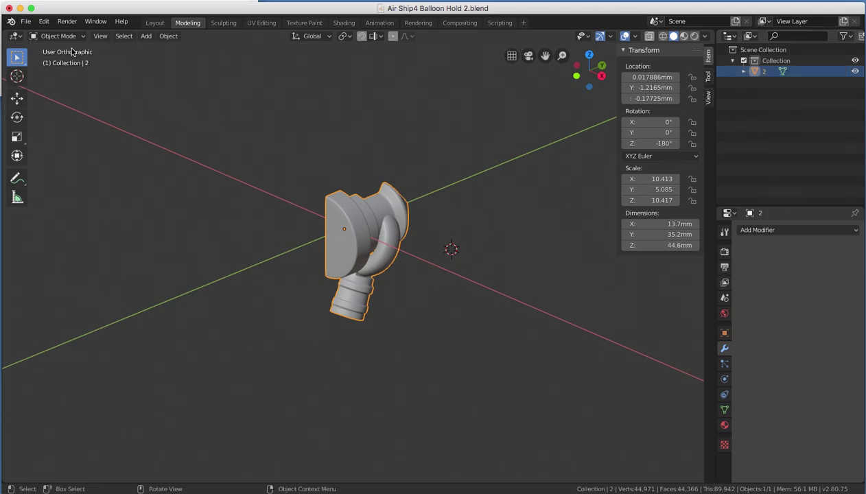
Save Air Ship4 Balloon Hold 2.blend with the renamed object
{"action": "left_click", "coordinate": [25, 21]}
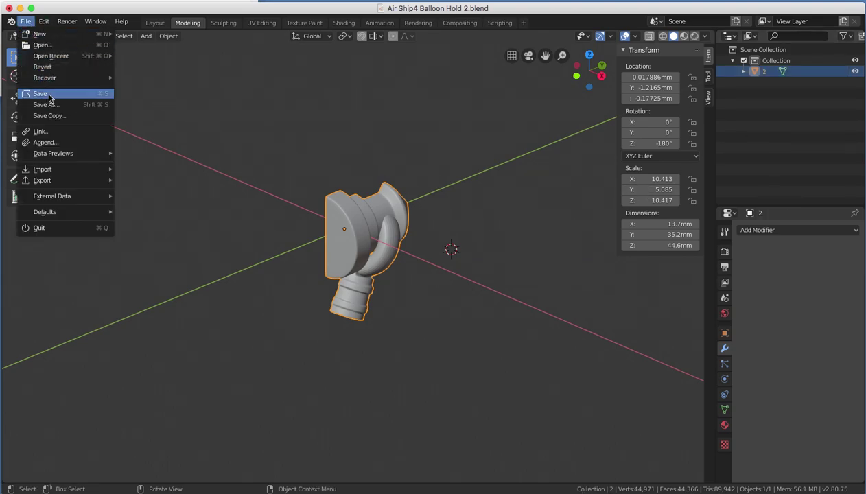
{"action": "left_click", "coordinate": [49, 94]}
{"action": "left_click", "coordinate": [26, 22]}
Reopen Air Ship4 Balloon Hold1.blend from the recent files and view its holder half from the side
{"action": "mouse_move", "coordinate": [55, 57]}
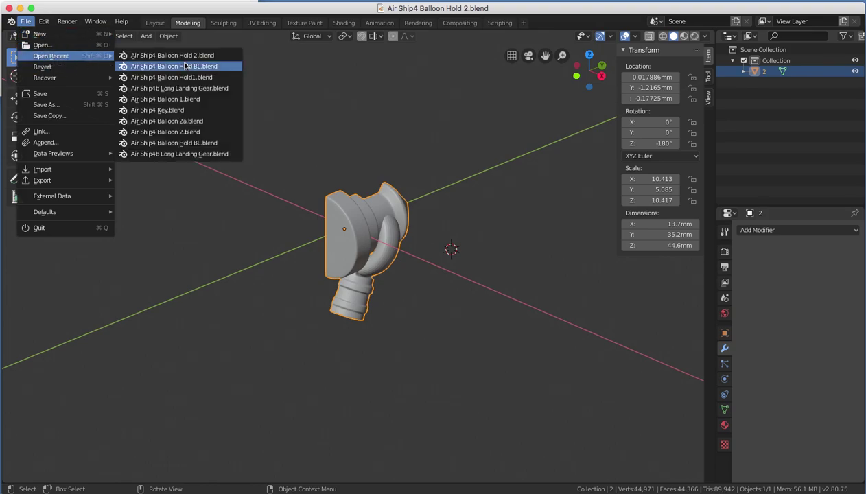
{"action": "left_click", "coordinate": [208, 77]}
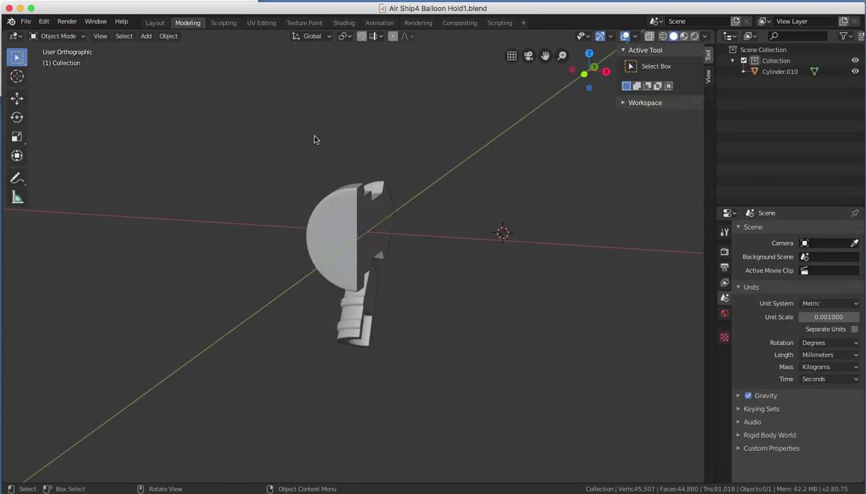
{"action": "middle_click_drag", "start_coordinate": [264, 167], "coordinate": [383, 219]}
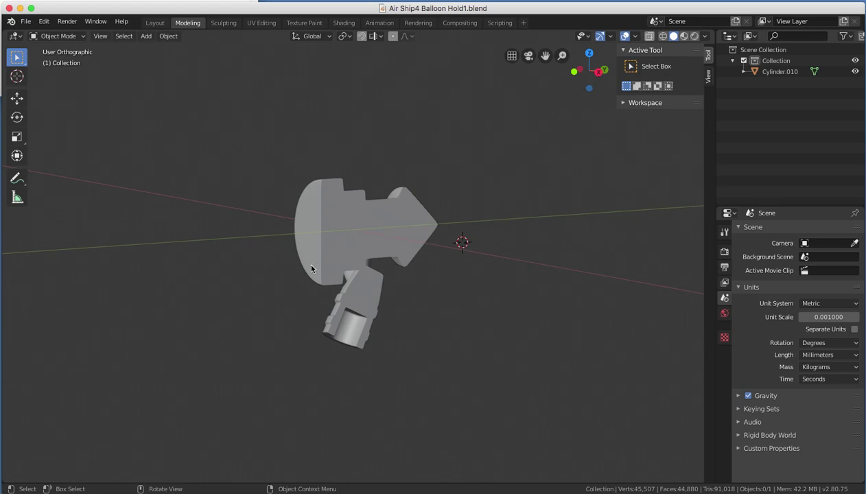
{"action": "double_click", "coordinate": [782, 71]}
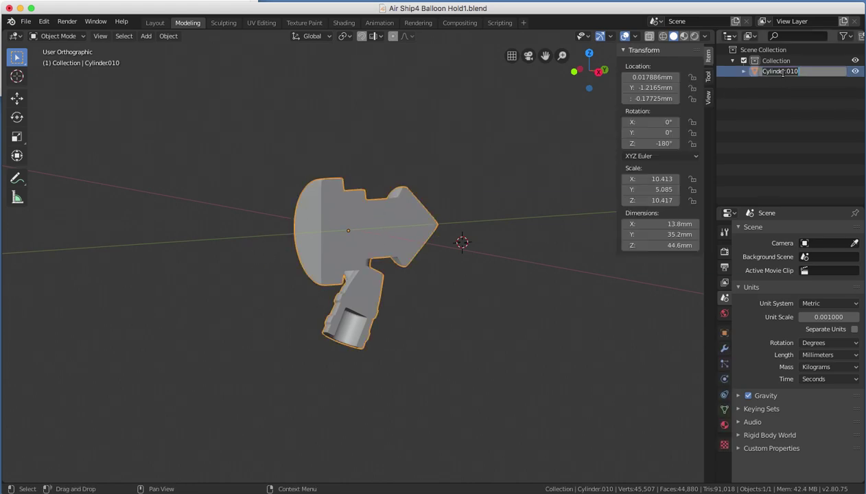
Rename the object to '1' and append object 2 from Air Ship4 Balloon Hold 2.blend
{"action": "type", "text": "1"}
{"action": "key", "text": "Return"}
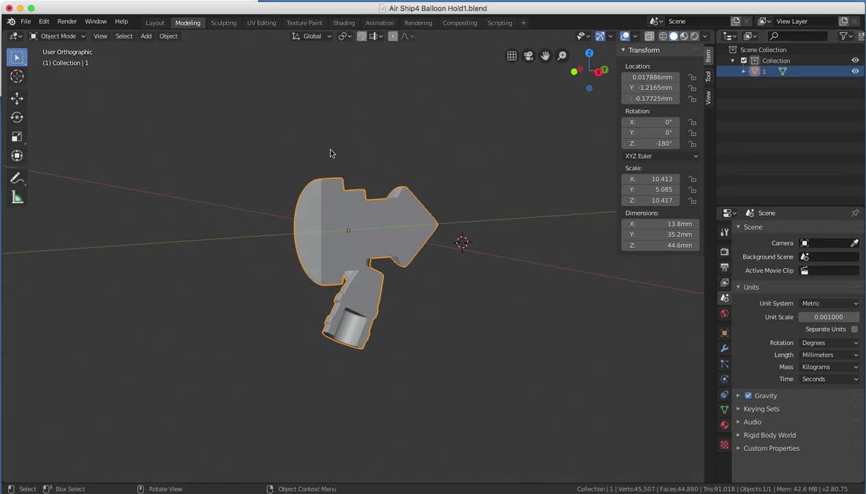
{"action": "left_click", "coordinate": [25, 21]}
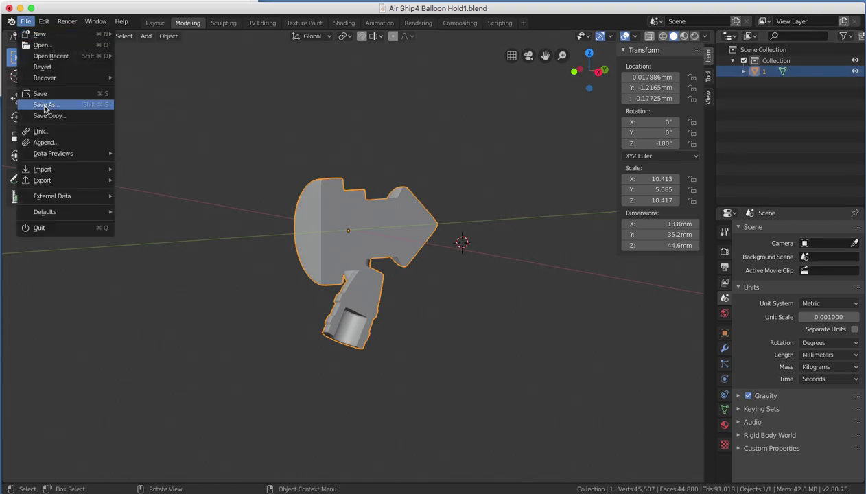
{"action": "left_click", "coordinate": [42, 142]}
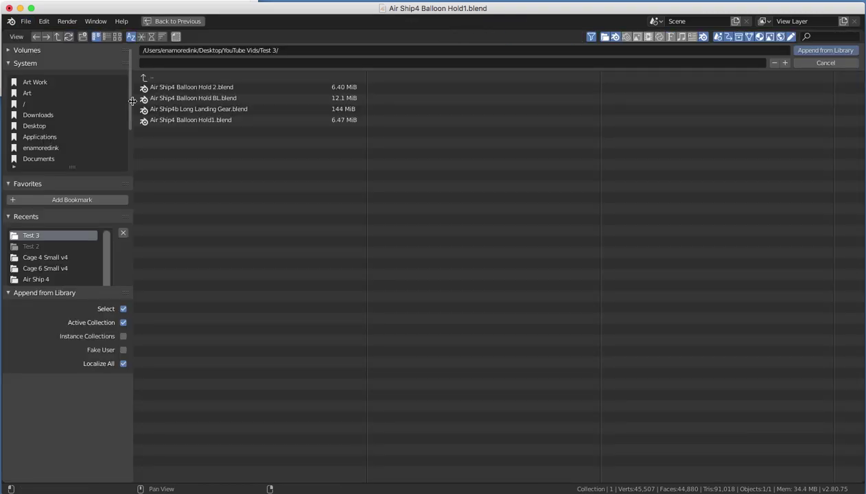
{"action": "double_click", "coordinate": [223, 90]}
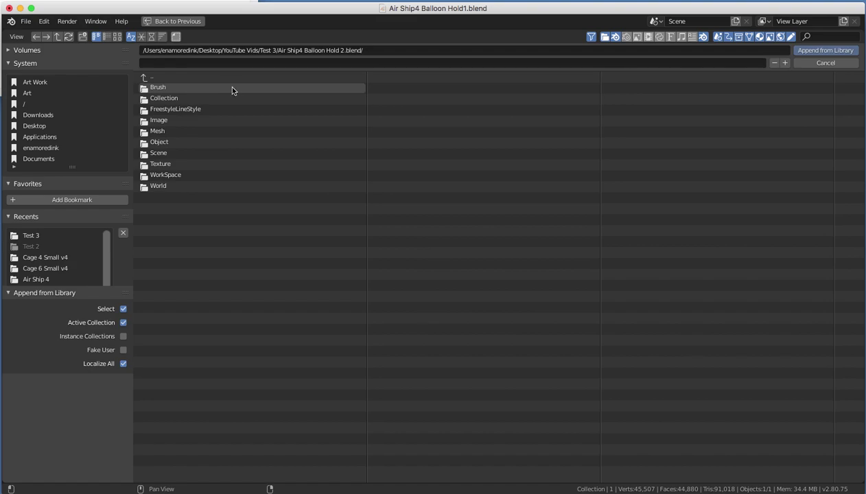
{"action": "double_click", "coordinate": [170, 142]}
{"action": "left_click", "coordinate": [144, 88]}
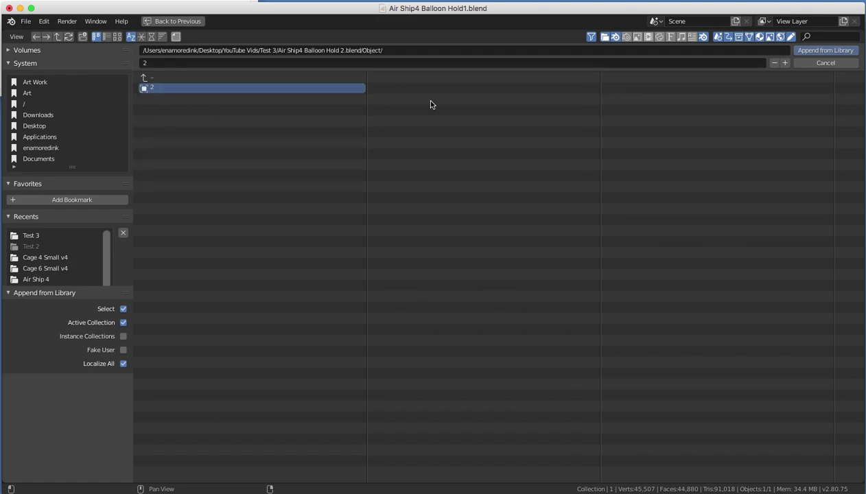
{"action": "left_click", "coordinate": [826, 52]}
Select part 2 and hide it, leaving only part 1 visible
{"action": "middle_click_drag", "start_coordinate": [483, 160], "coordinate": [474, 386]}
{"action": "left_click", "coordinate": [465, 238]}
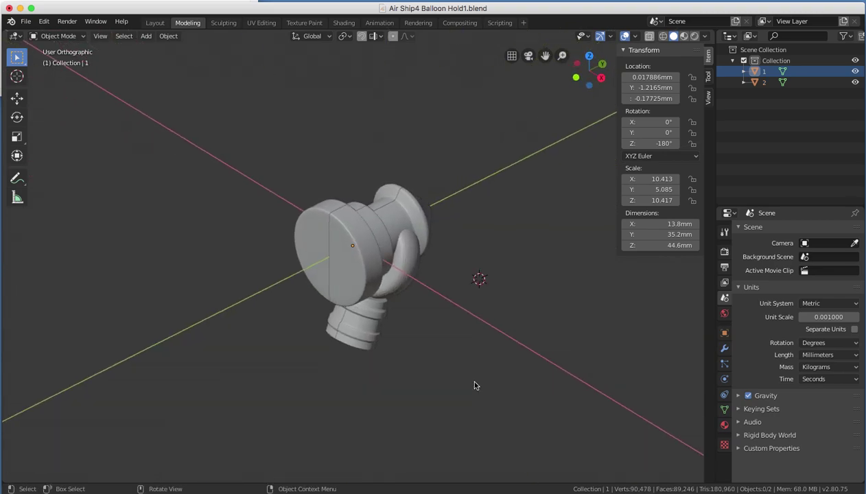
{"action": "middle_click_drag", "start_coordinate": [462, 361], "coordinate": [508, 358]}
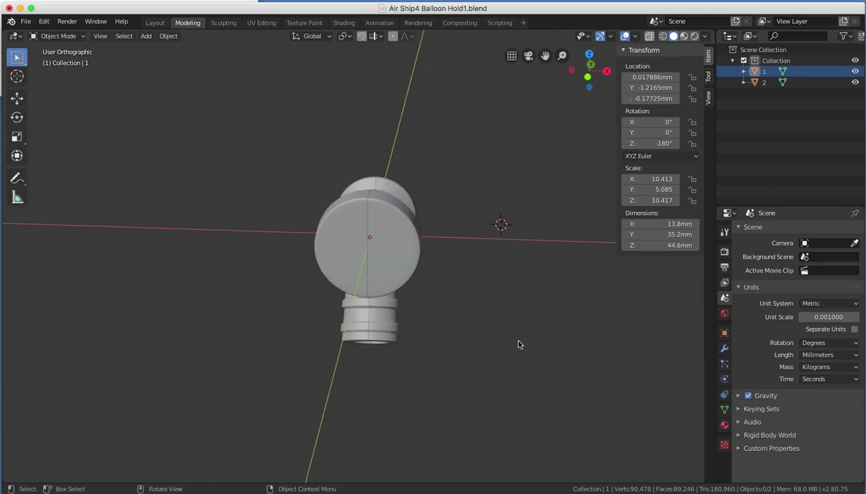
{"action": "middle_click_drag", "start_coordinate": [512, 353], "coordinate": [367, 228]}
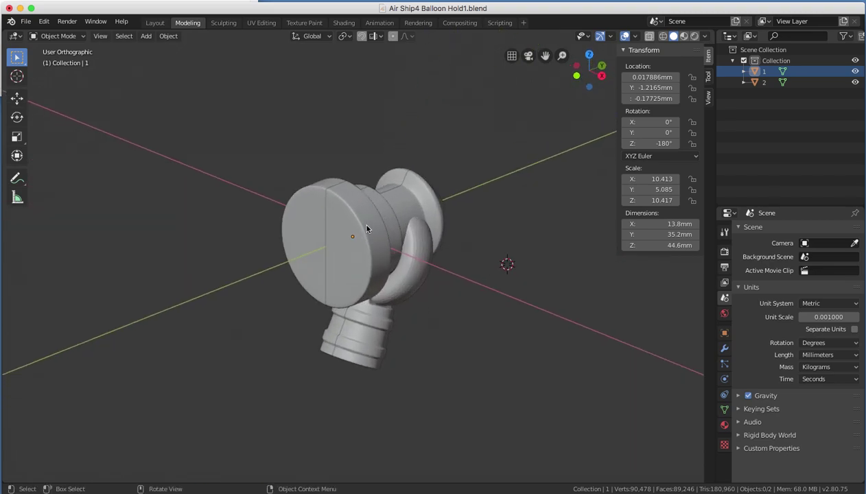
{"action": "left_click", "coordinate": [366, 228]}
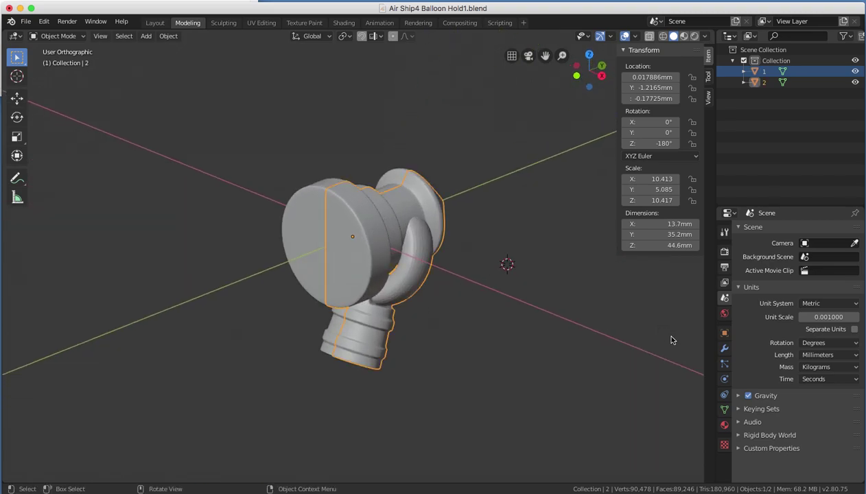
{"action": "key", "text": "h"}
{"action": "middle_click_drag", "start_coordinate": [639, 343], "coordinate": [586, 325]}
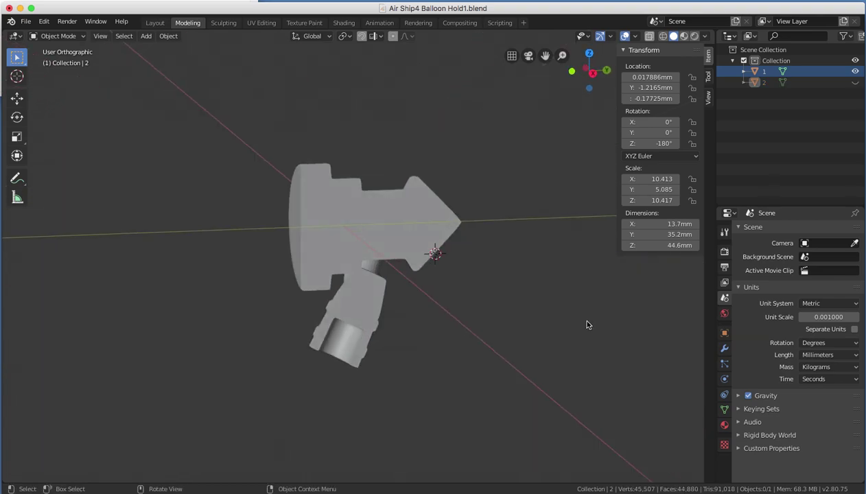
Set the 3D cursor on part 1's face and add a cube there with size 5 mm
{"action": "right_click", "coordinate": [367, 221], "text": "shift"}
{"action": "middle_click_drag", "start_coordinate": [415, 236], "coordinate": [394, 229]}
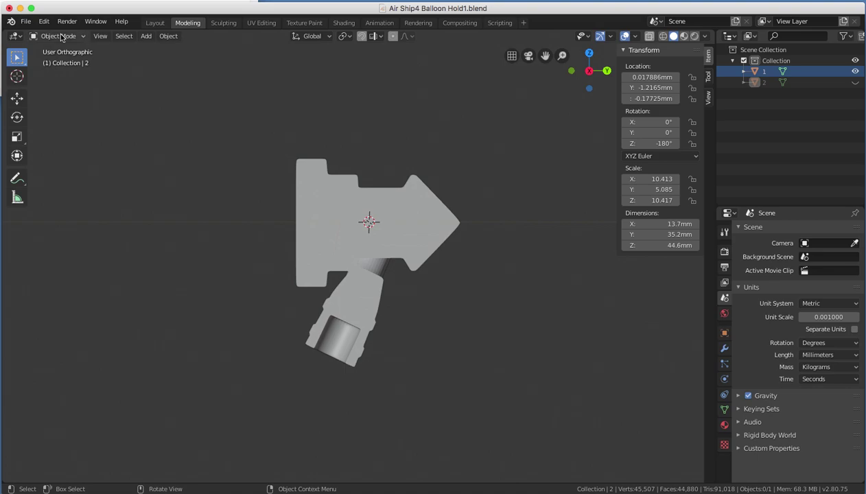
{"action": "left_click", "coordinate": [146, 36]}
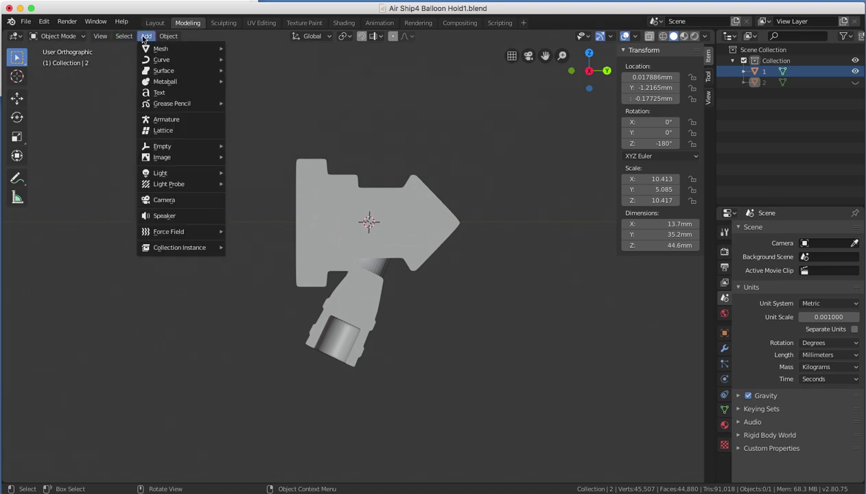
{"action": "mouse_move", "coordinate": [168, 50]}
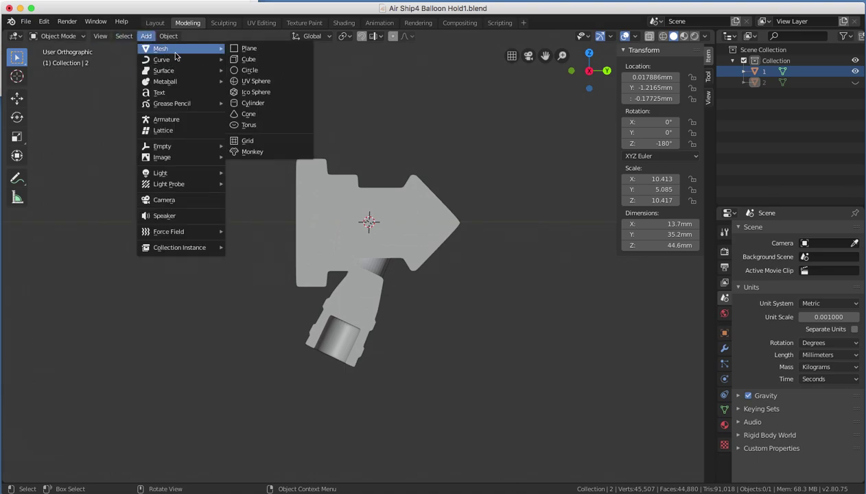
{"action": "left_click", "coordinate": [267, 60]}
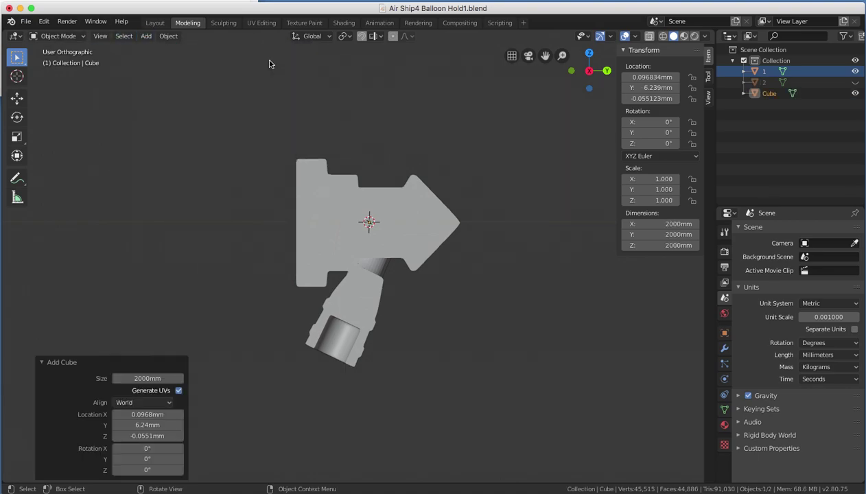
{"action": "left_click", "coordinate": [160, 379]}
{"action": "type", "text": "5"}
{"action": "key", "text": "Return"}
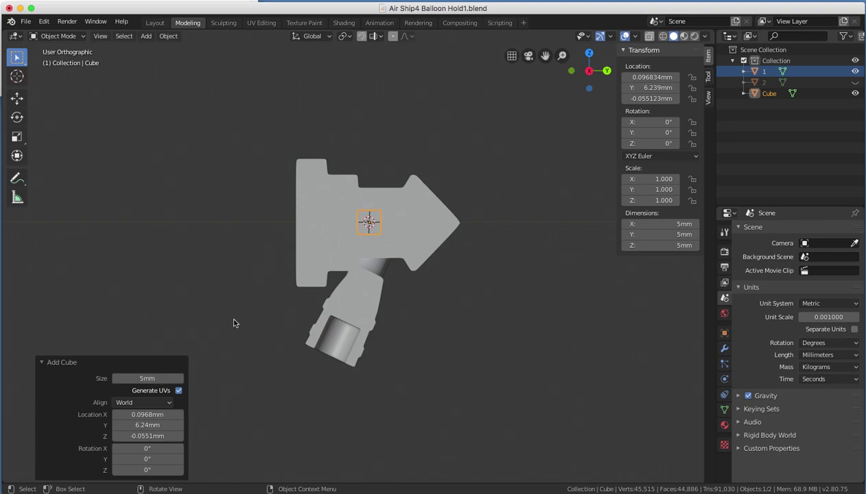
{"action": "middle_click_drag", "start_coordinate": [377, 278], "coordinate": [437, 300]}
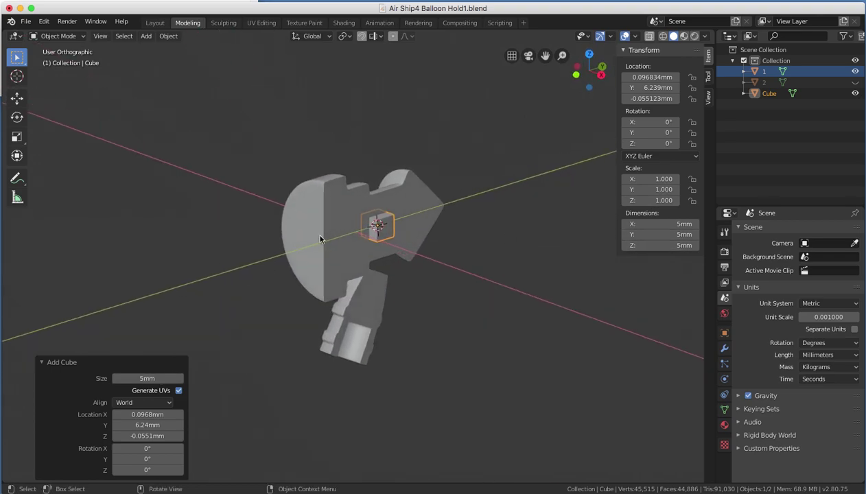
Set the cube's Dimensions to Y 15 mm and X 8 mm
{"action": "left_click", "coordinate": [668, 235]}
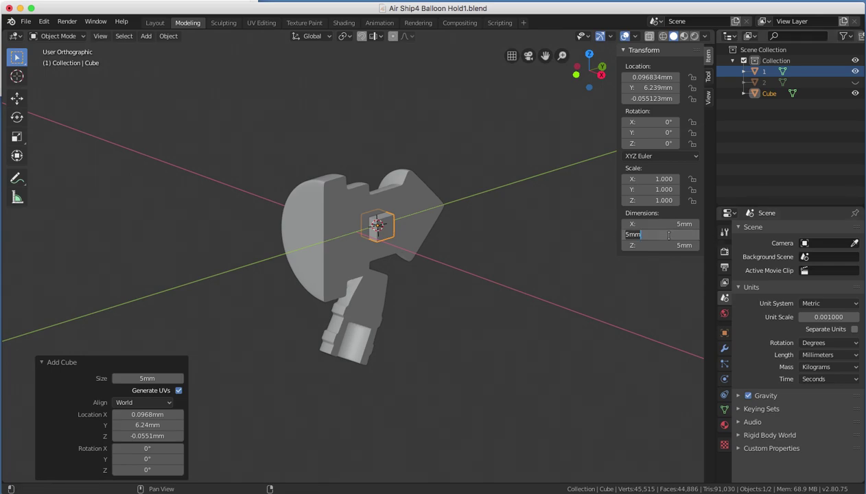
{"action": "type", "text": "15"}
{"action": "key", "text": "Return"}
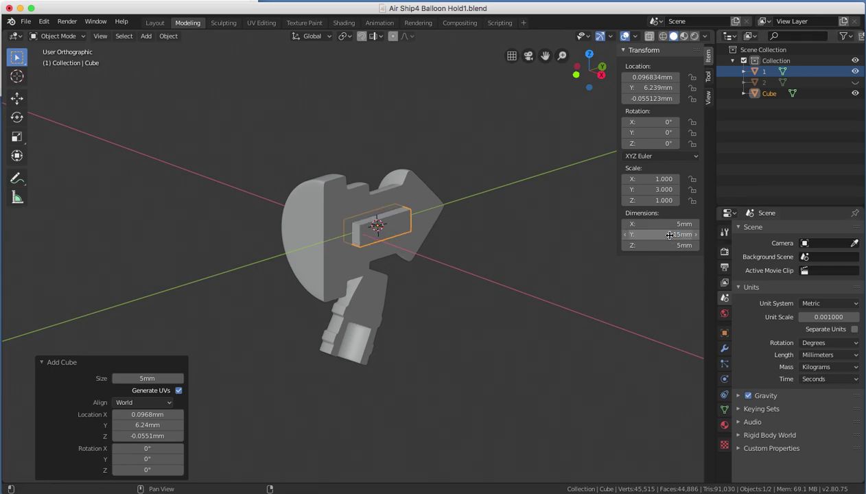
{"action": "middle_click_drag", "start_coordinate": [669, 235], "coordinate": [552, 315]}
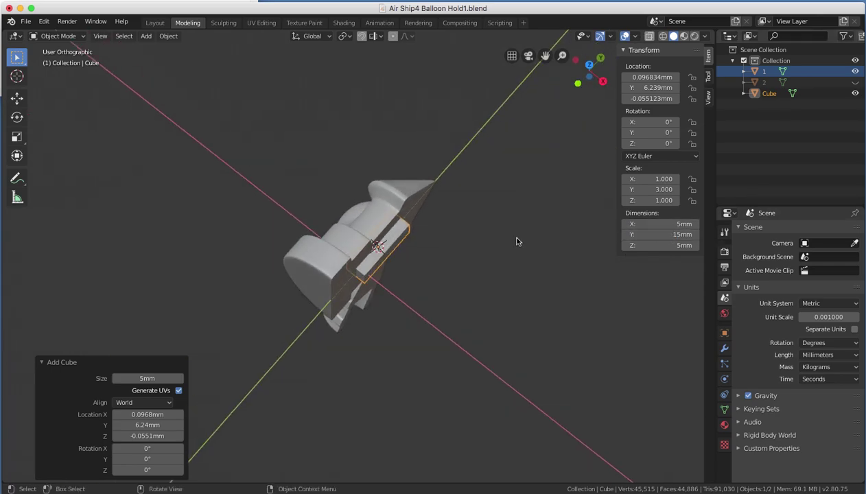
{"action": "left_click", "coordinate": [658, 223]}
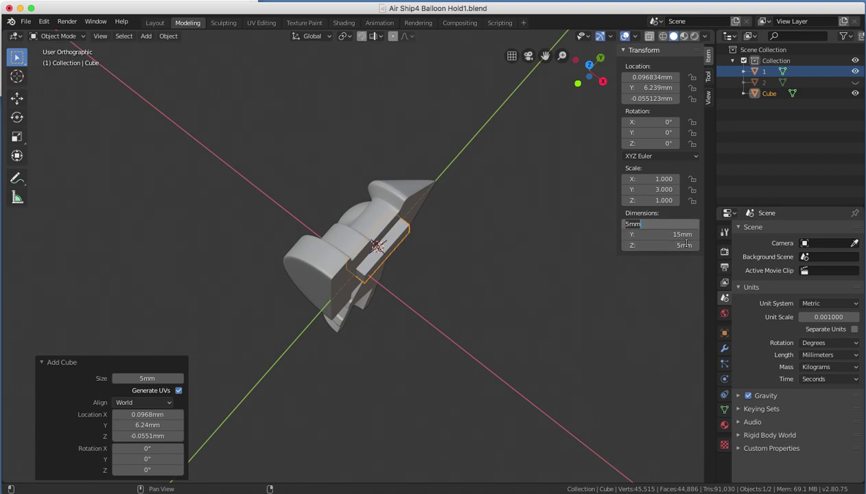
{"action": "type", "text": "8"}
{"action": "key", "text": "Return"}
{"action": "middle_click_drag", "start_coordinate": [633, 270], "coordinate": [570, 180]}
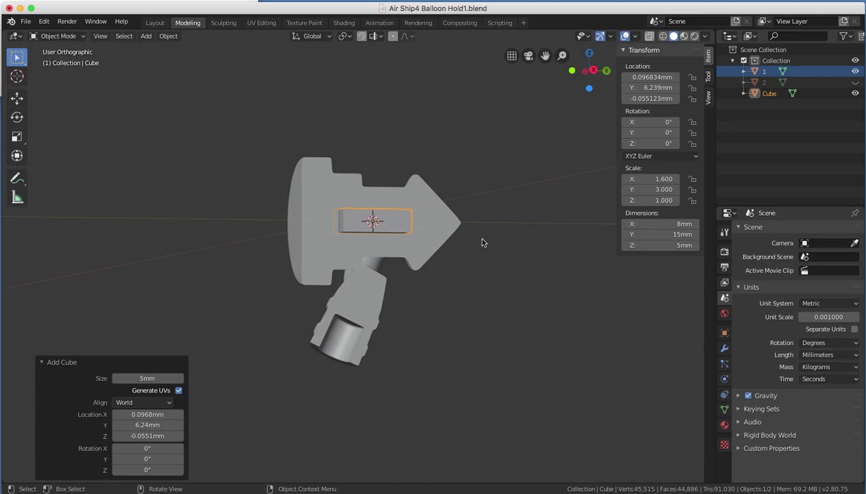
Change the block's Dimensions to X 8.15 mm, Y 15.1 mm and Z 5.15 mm
{"action": "left_click", "coordinate": [637, 224]}
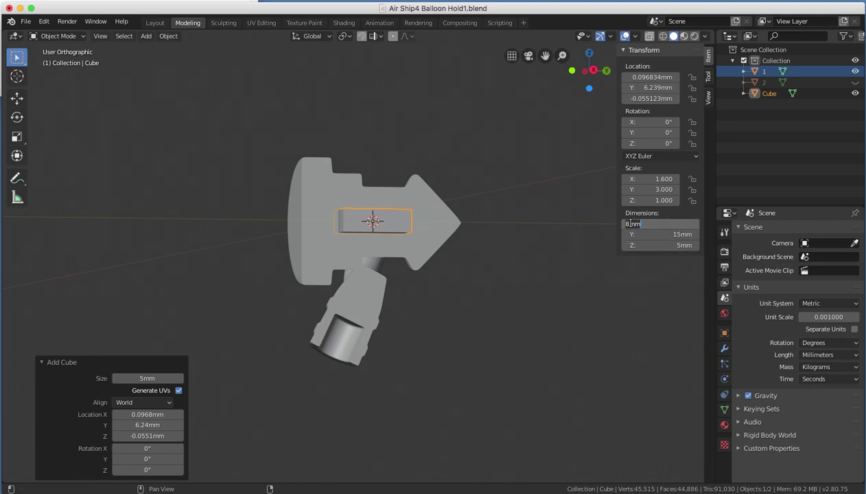
{"action": "type", "text": ".15"}
{"action": "left_click", "coordinate": [674, 234]}
{"action": "left_click", "coordinate": [629, 235]}
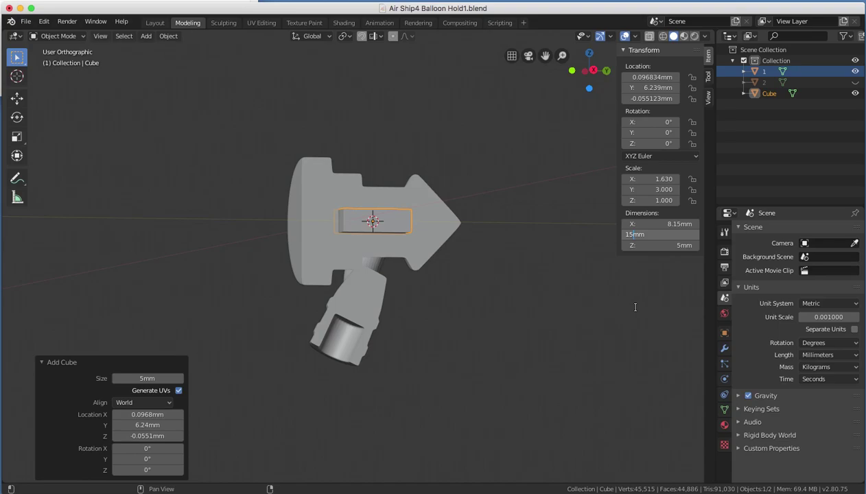
{"action": "type", "text": "15."}
{"action": "key", "text": "Return"}
{"action": "left_click", "coordinate": [683, 242]}
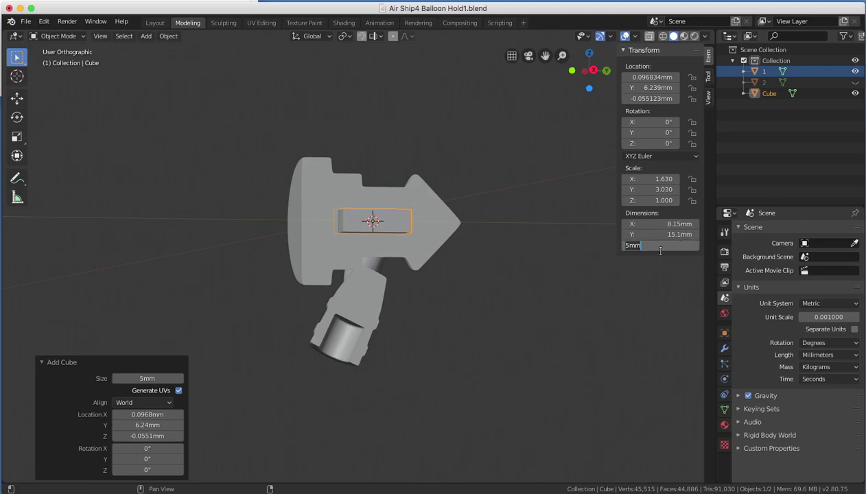
{"action": "left_click_drag", "start_coordinate": [626, 245], "coordinate": [634, 250]}
{"action": "type", "text": ".15"}
{"action": "key", "text": "Return"}
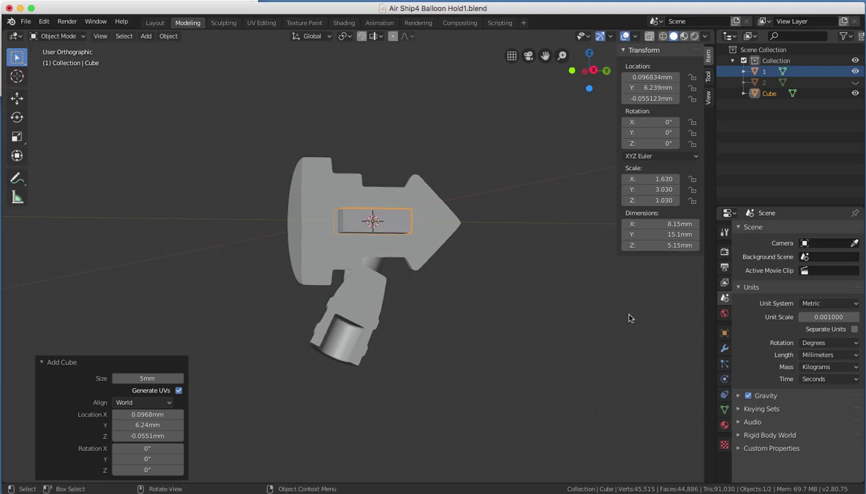
Make part 1 of the holder the active object
{"action": "mouse_move", "coordinate": [465, 266]}
{"action": "middle_mouse_down"}
{"action": "mouse_move", "coordinate": [465, 292]}
{"action": "mouse_move", "coordinate": [477, 293]}
{"action": "mouse_move", "coordinate": [470, 315]}
{"action": "mouse_move", "coordinate": [515, 280]}
{"action": "mouse_move", "coordinate": [473, 276]}
{"action": "mouse_move", "coordinate": [483, 268]}
{"action": "middle_mouse_up"}
{"action": "left_click", "coordinate": [470, 315]}
{"action": "left_click", "coordinate": [384, 219]}
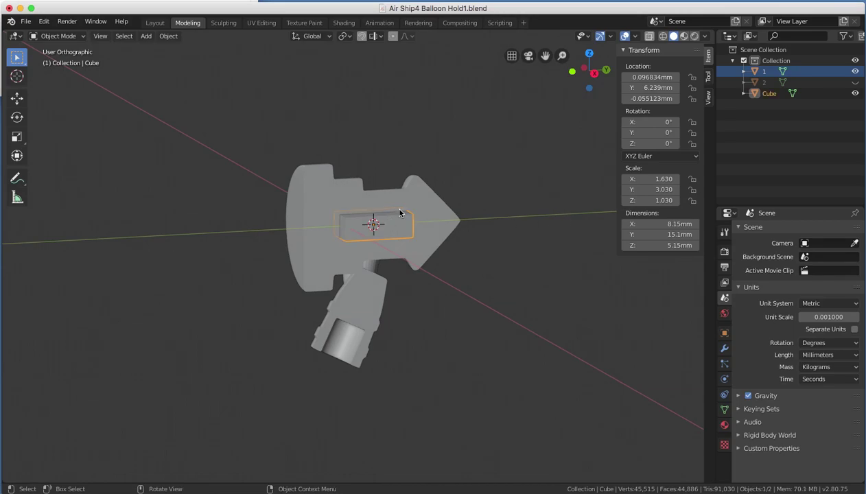
{"action": "left_click", "coordinate": [302, 197]}
Apply a Boolean Difference modifier on part 1 with the cube as the cutting object
{"action": "middle_click_drag", "start_coordinate": [373, 207], "coordinate": [402, 218]}
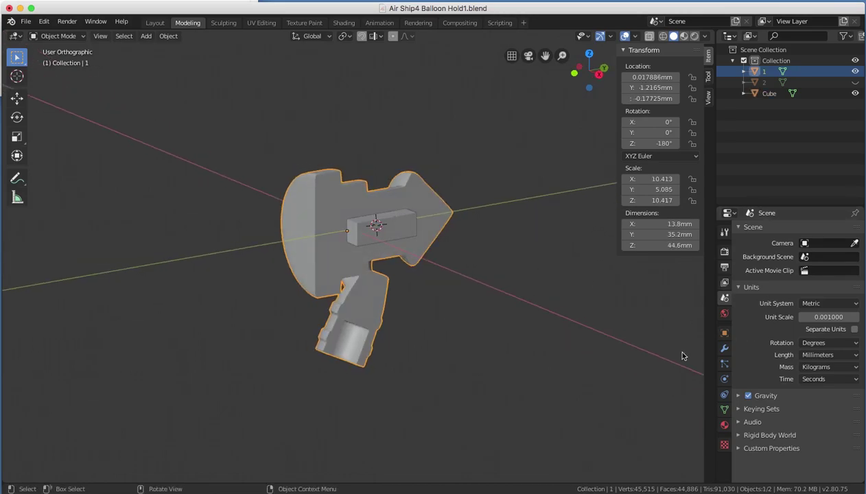
{"action": "left_click", "coordinate": [724, 348]}
{"action": "left_click", "coordinate": [762, 228]}
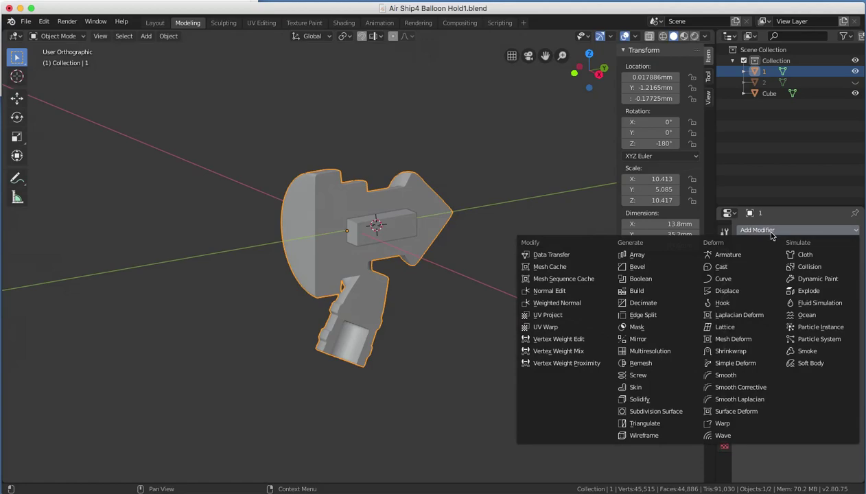
{"action": "left_click", "coordinate": [665, 278]}
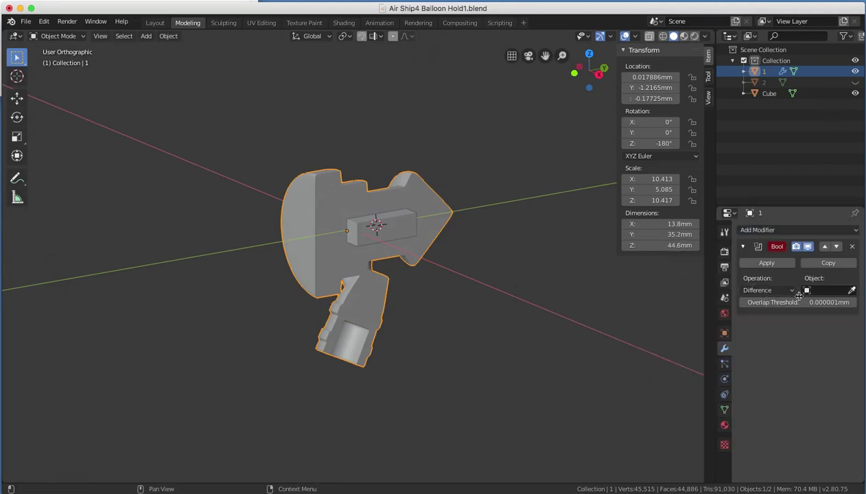
{"action": "left_click", "coordinate": [851, 290]}
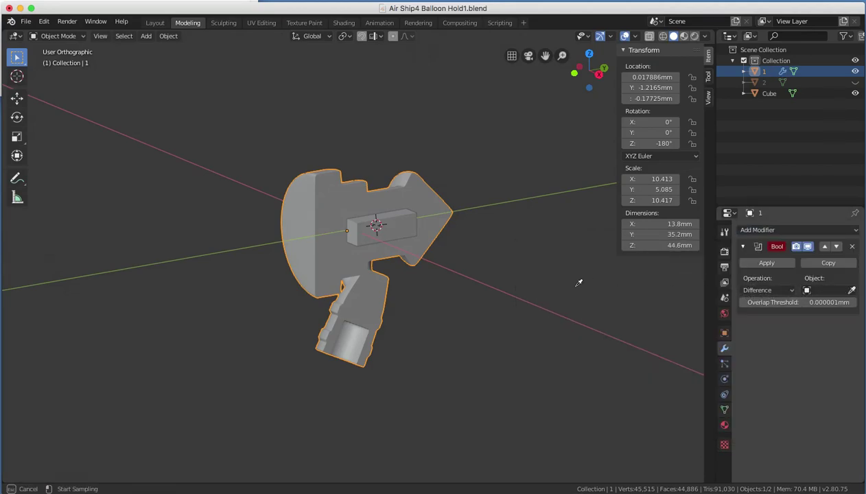
{"action": "left_click", "coordinate": [405, 218]}
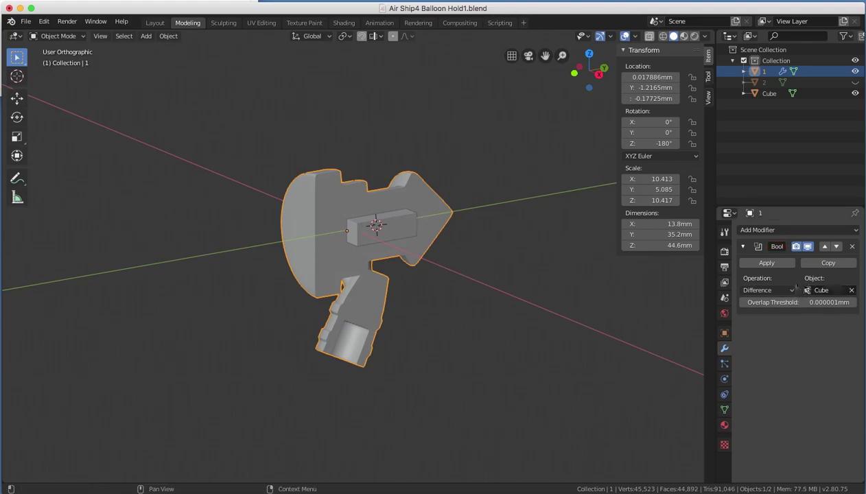
{"action": "left_click", "coordinate": [766, 263]}
Hide the cube block to reveal the pocket cut into part 1
{"action": "left_click", "coordinate": [402, 231]}
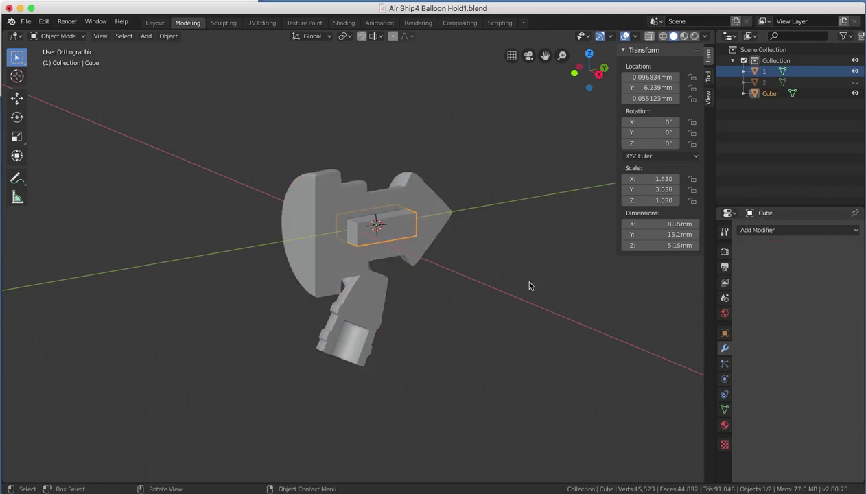
{"action": "key", "text": "h"}
{"action": "middle_click_drag", "start_coordinate": [517, 305], "coordinate": [605, 170]}
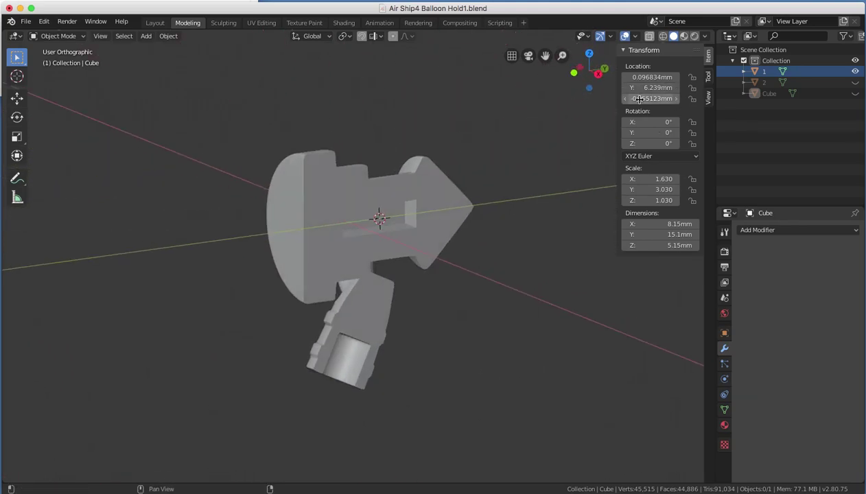
In the Outliner, hide part 1 and show part 2 and the cube block
{"action": "left_click", "coordinate": [854, 72]}
{"action": "left_click", "coordinate": [855, 82]}
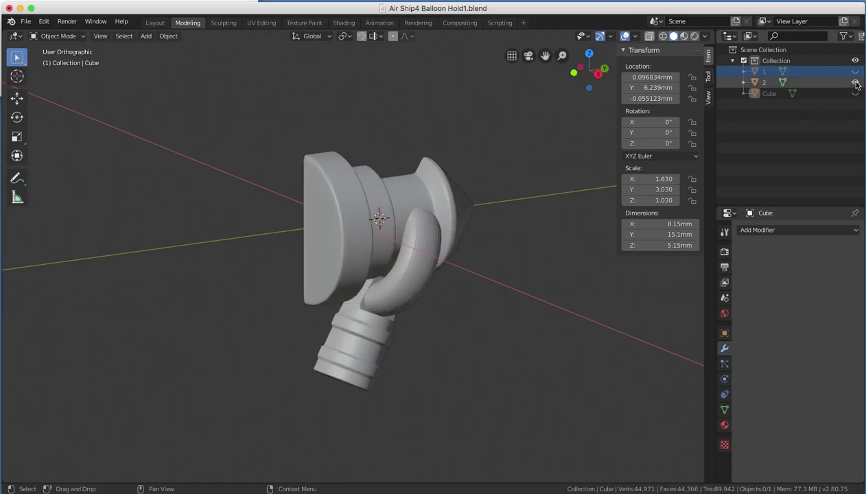
{"action": "left_click", "coordinate": [855, 94]}
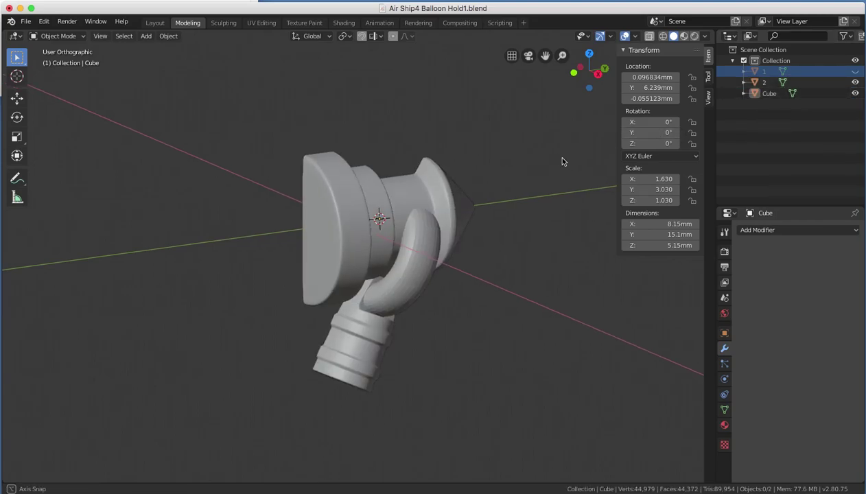
{"action": "middle_click_drag", "start_coordinate": [561, 162], "coordinate": [604, 159]}
Rename the cube block to 'Key'
{"action": "left_click", "coordinate": [767, 94]}
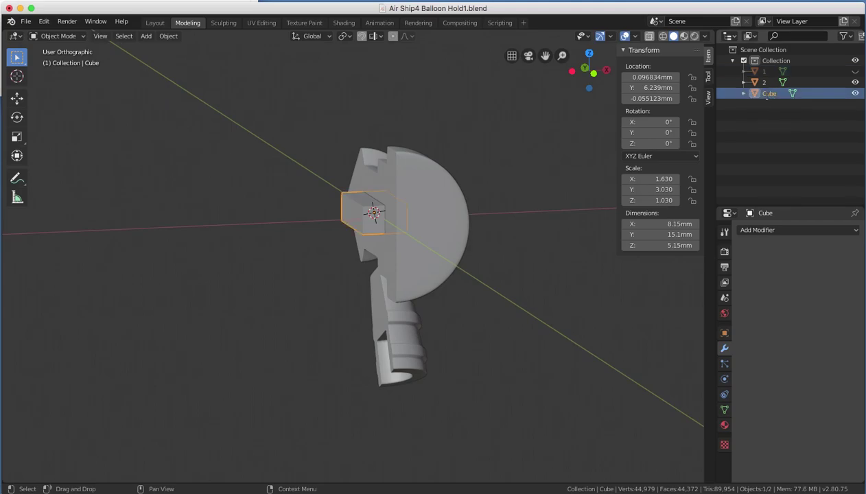
{"action": "double_click", "coordinate": [767, 94]}
{"action": "type", "text": "K"}
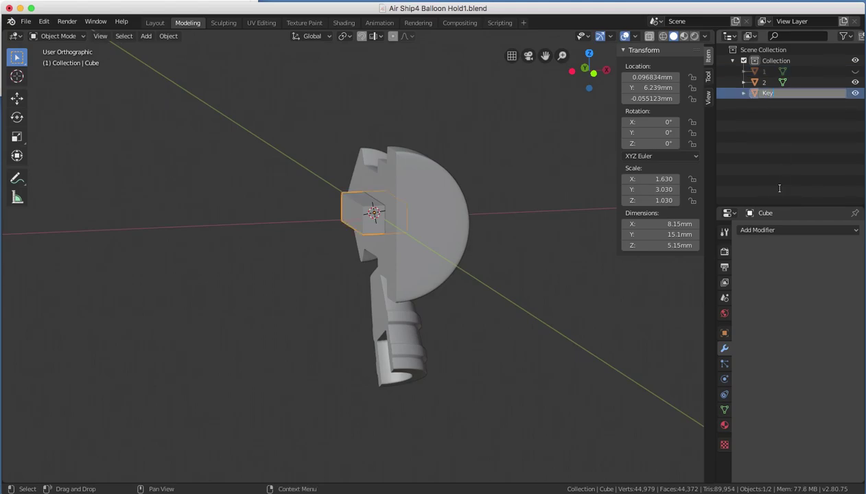
{"action": "type", "text": "ey"}
{"action": "key", "text": "Return"}
{"action": "middle_click_drag", "start_coordinate": [490, 219], "coordinate": [502, 268]}
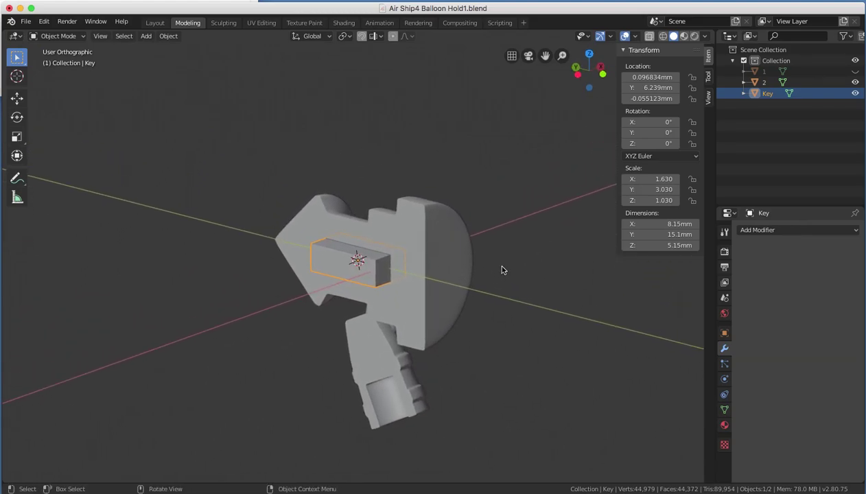
{"action": "middle_click_drag", "start_coordinate": [499, 269], "coordinate": [500, 251]}
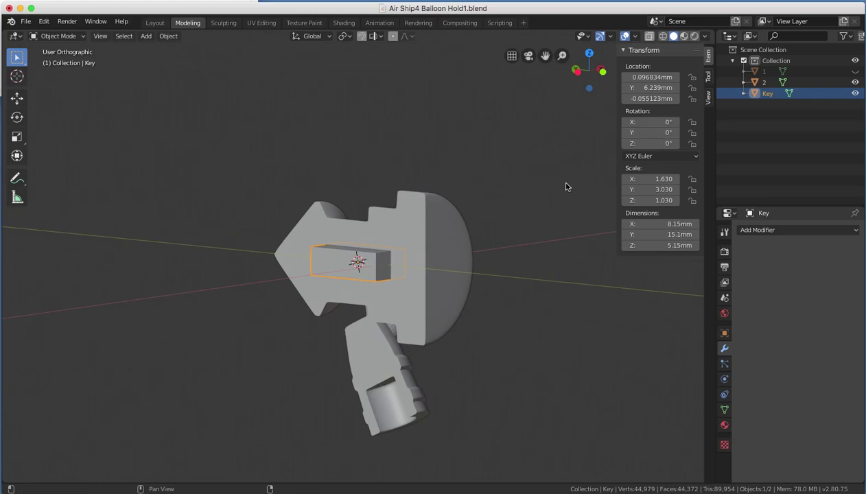
{"action": "middle_click_drag", "start_coordinate": [480, 218], "coordinate": [433, 248]}
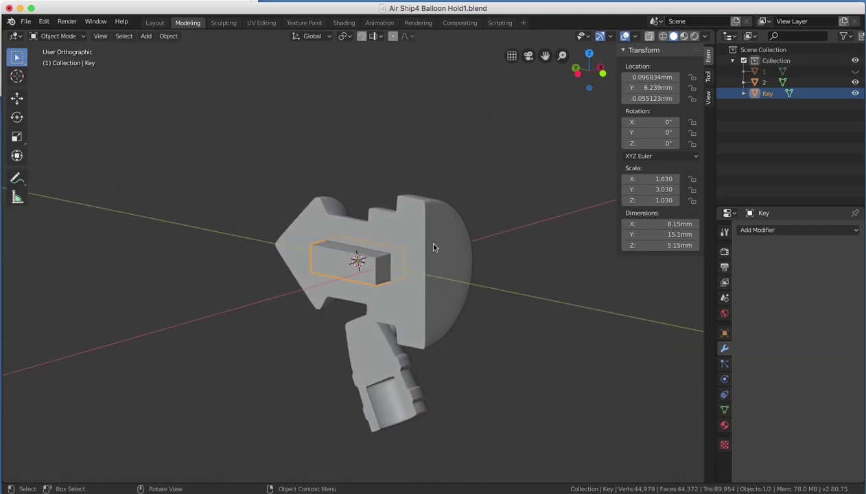
{"action": "left_click", "coordinate": [434, 247]}
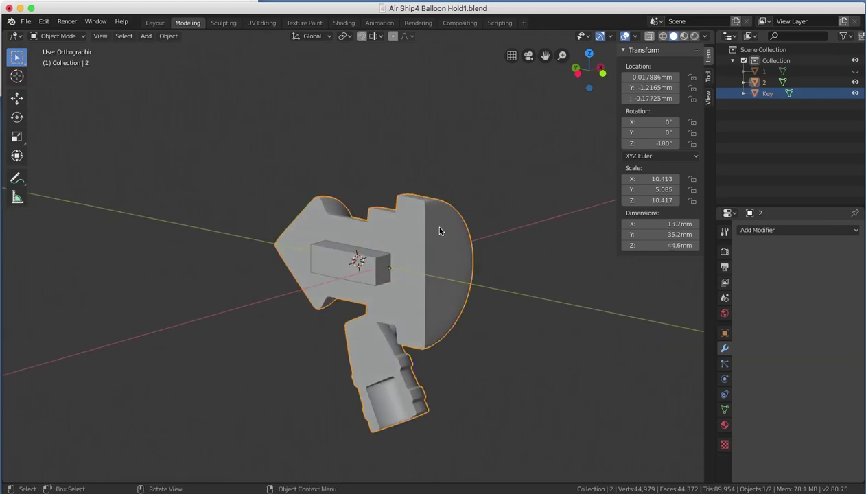
Apply a Boolean Difference modifier on part 2 using Key as the cutter
{"action": "left_click", "coordinate": [766, 231]}
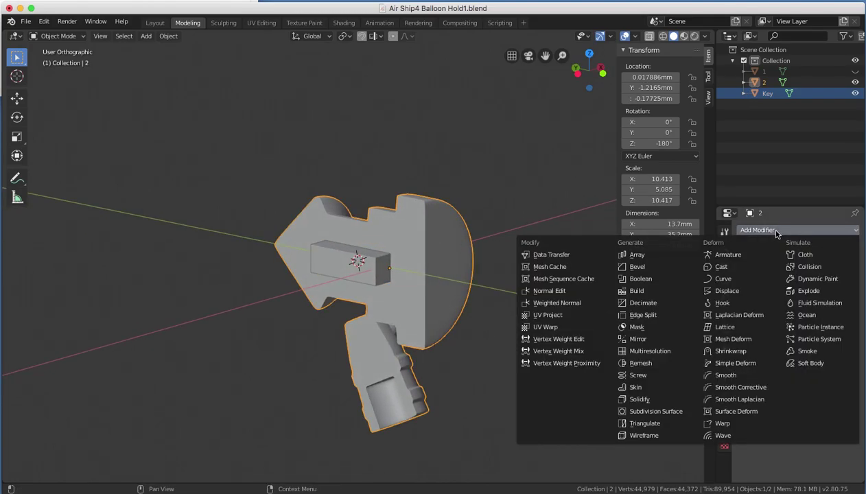
{"action": "left_click", "coordinate": [673, 283]}
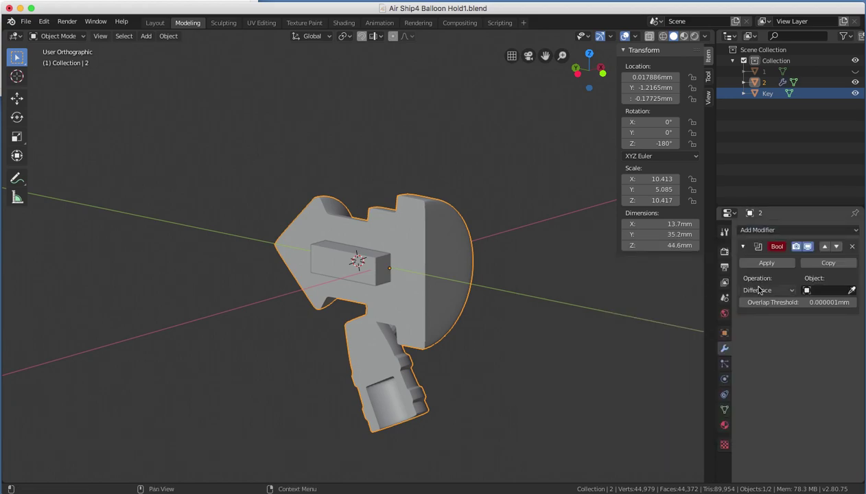
{"action": "left_click", "coordinate": [850, 292]}
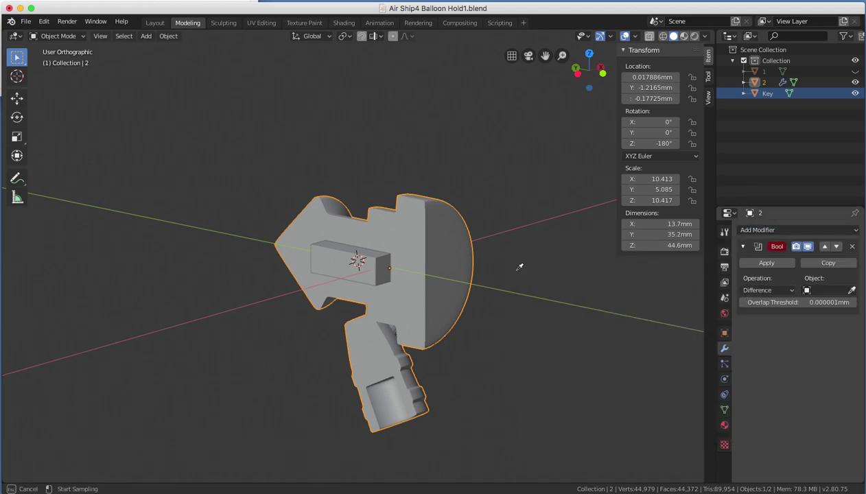
{"action": "left_click", "coordinate": [332, 263]}
{"action": "left_click", "coordinate": [766, 263]}
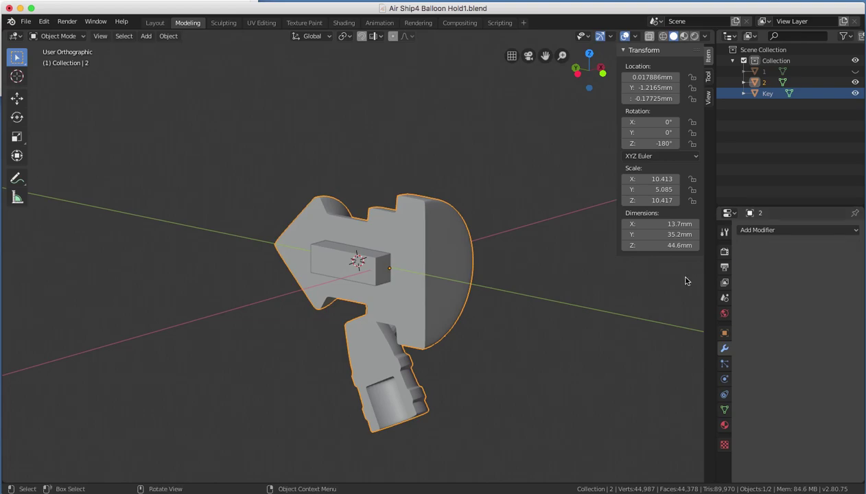
Hide the Key block to reveal the slot in part 2
{"action": "left_click", "coordinate": [369, 267]}
{"action": "key", "text": "h"}
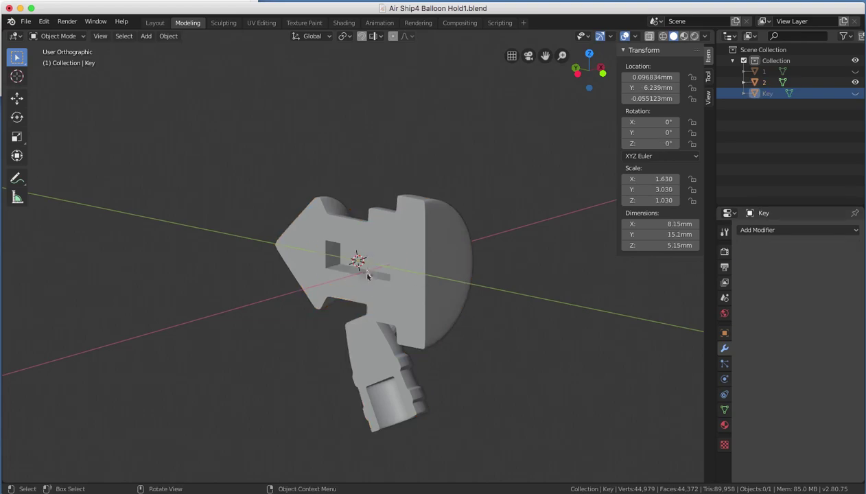
{"action": "middle_click_drag", "start_coordinate": [368, 267], "coordinate": [599, 218]}
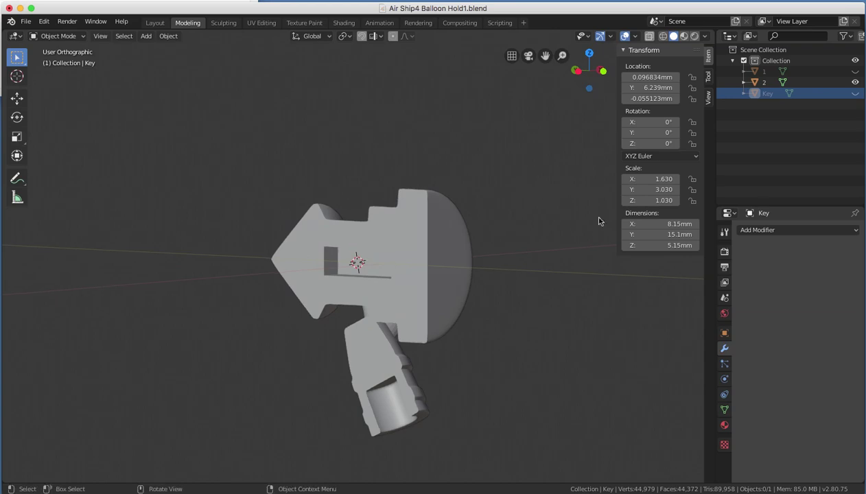
Unhide the Key block in the outliner and select it
{"action": "left_click", "coordinate": [854, 92]}
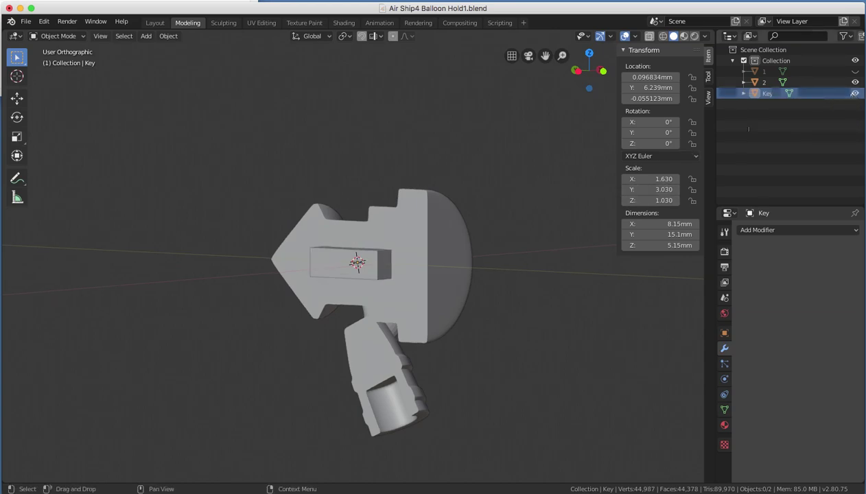
{"action": "left_click", "coordinate": [326, 265]}
{"action": "middle_click_drag", "start_coordinate": [473, 267], "coordinate": [535, 271]}
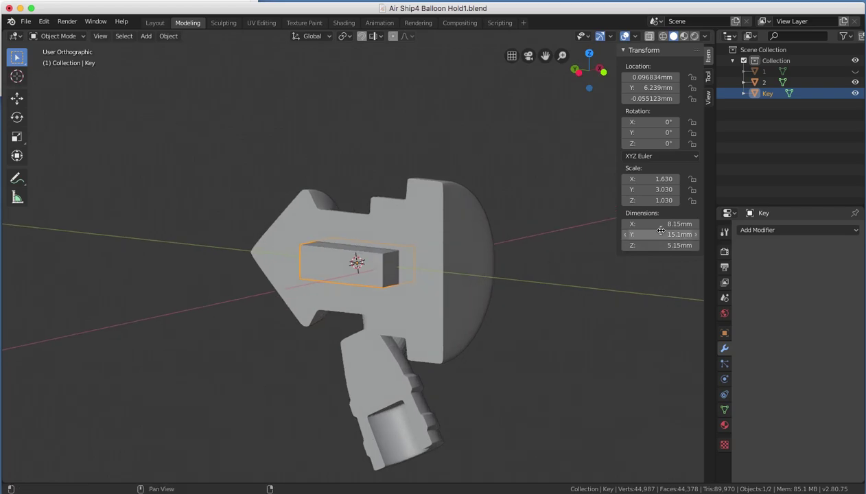
Set the Key block's dimensions to X 8 mm, Y 15 mm, Z 5 mm, then unhide part 1
{"action": "left_click", "coordinate": [681, 224]}
{"action": "left_click", "coordinate": [641, 223]}
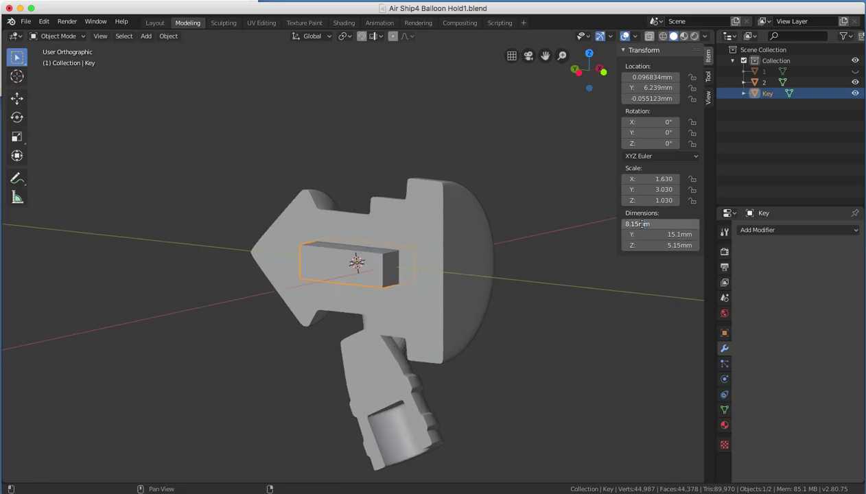
{"action": "key", "text": "BackSpace"}
{"action": "key", "text": "BackSpace"}
{"action": "key", "text": "BackSpace"}
{"action": "key", "text": "Return"}
{"action": "left_click", "coordinate": [679, 242]}
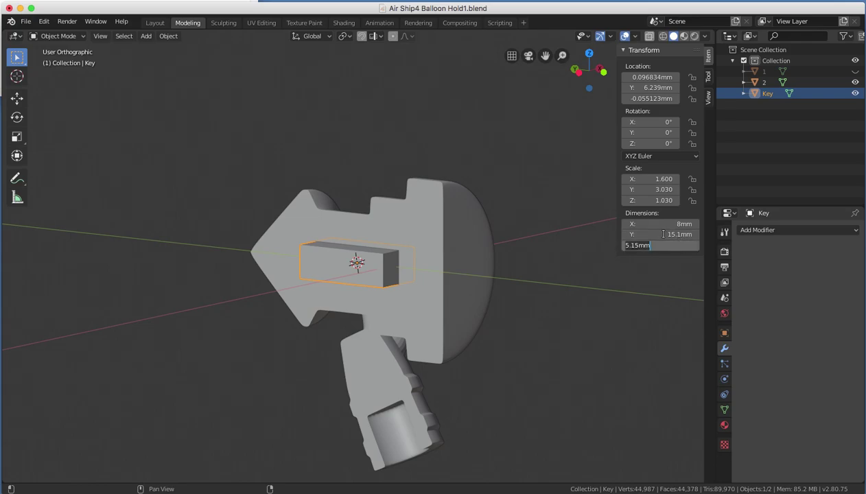
{"action": "left_click", "coordinate": [633, 246]}
{"action": "key", "text": "BackSpace"}
{"action": "key", "text": "BackSpace"}
{"action": "key", "text": "BackSpace"}
{"action": "key", "text": "Return"}
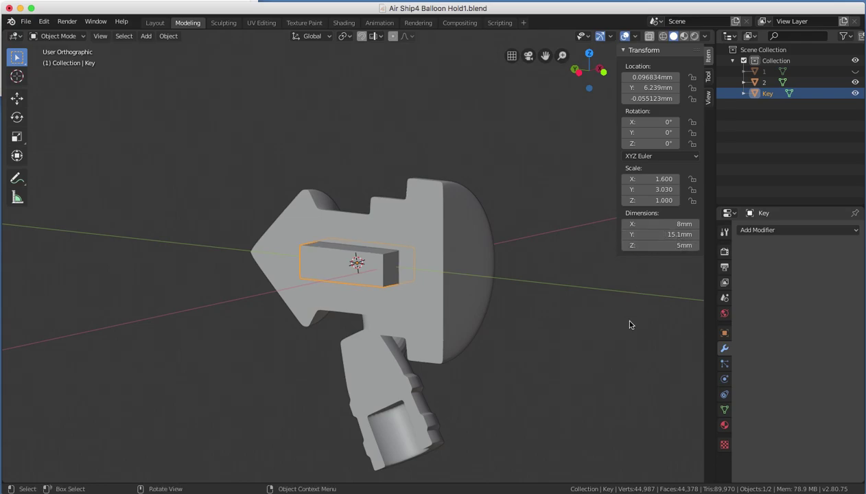
{"action": "left_click", "coordinate": [690, 235]}
{"action": "left_click", "coordinate": [643, 236]}
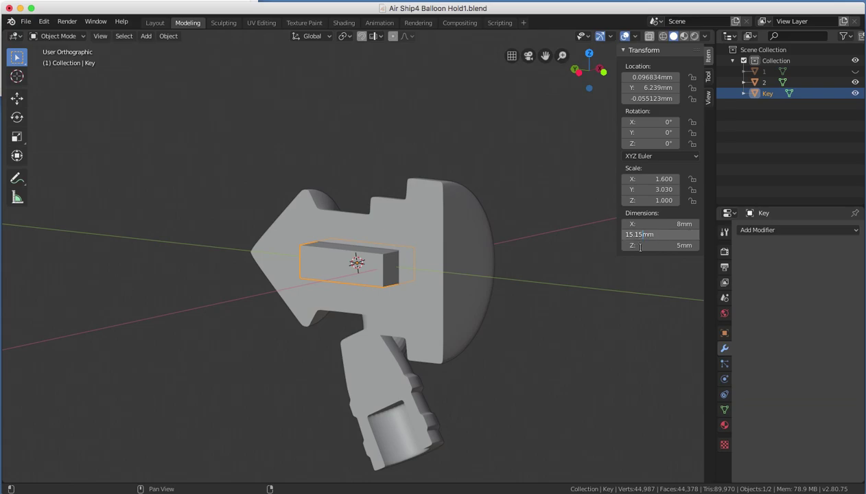
{"action": "key", "text": "BackSpace"}
{"action": "key", "text": "BackSpace"}
{"action": "key", "text": "Return"}
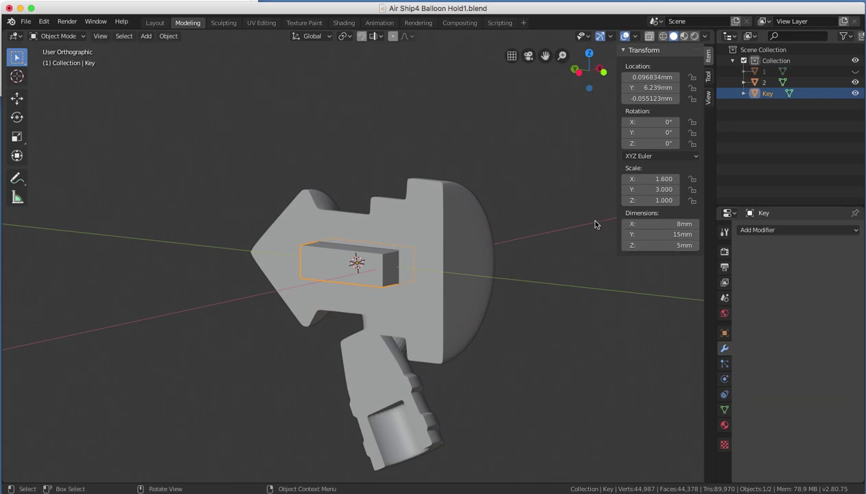
{"action": "middle_click_drag", "start_coordinate": [554, 271], "coordinate": [436, 244]}
{"action": "left_click", "coordinate": [855, 71]}
Save the current Hold1.blend file with Cmd+S
{"action": "key", "text": "ctrl+s"}
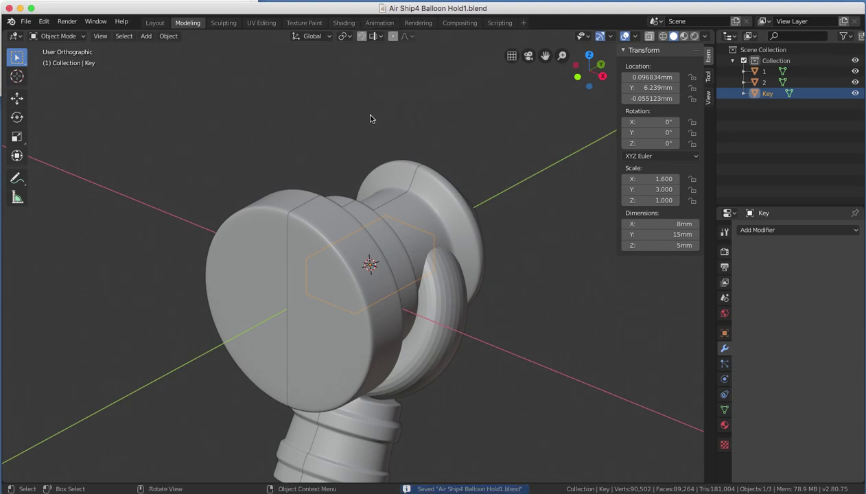
{"action": "scroll", "coordinate": [401, 229], "scroll_direction": "down", "scroll_amount": 3}
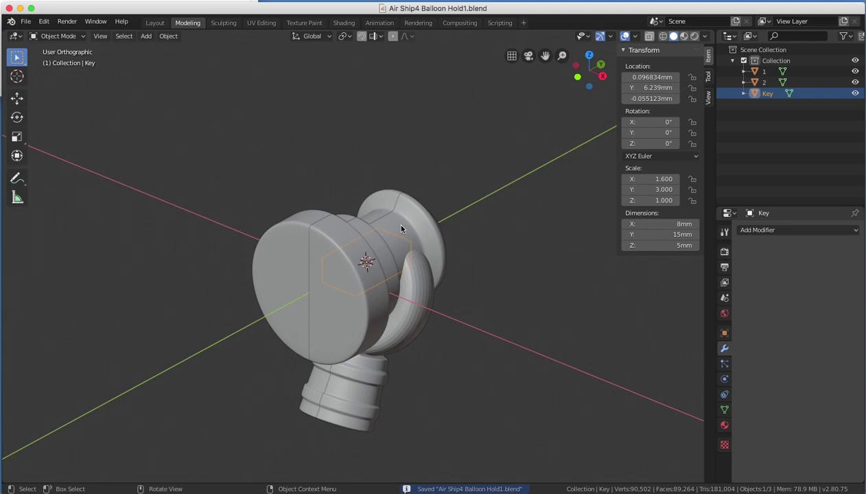
{"action": "middle_click_drag", "start_coordinate": [402, 229], "coordinate": [468, 203]}
{"action": "scroll", "coordinate": [472, 209], "scroll_direction": "up", "scroll_amount": 2}
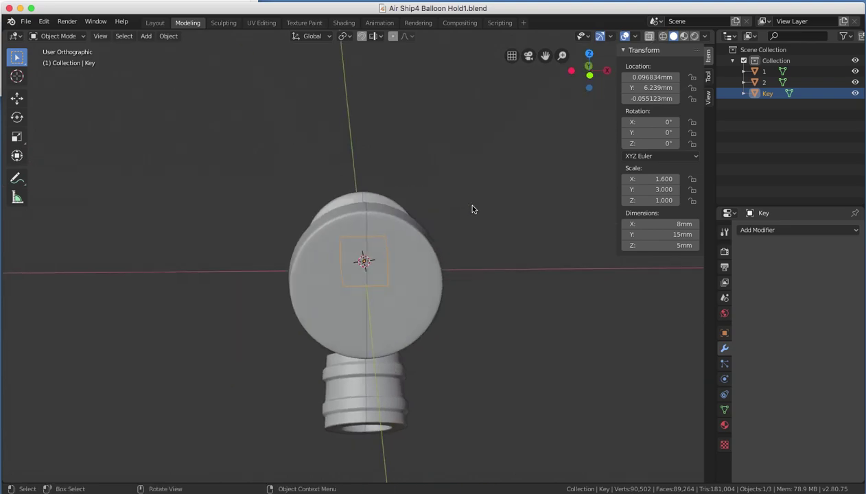
Delete part 1 and the Key block, leaving part 2 selected
{"action": "left_click", "coordinate": [324, 305]}
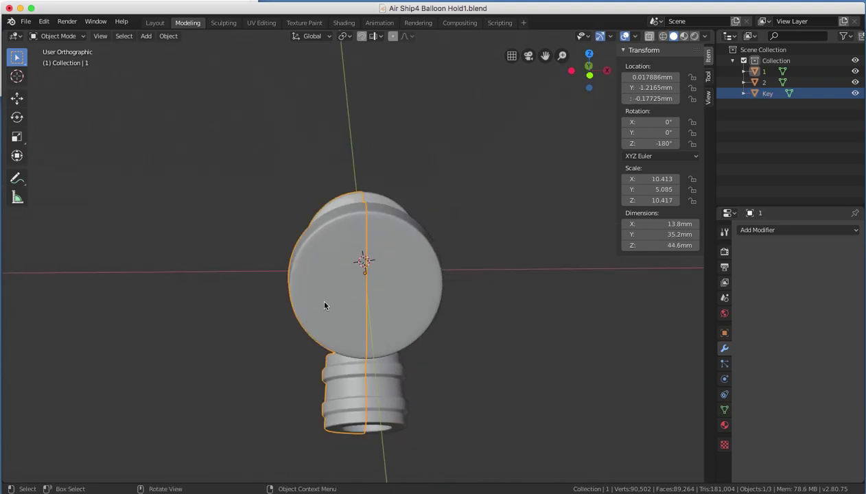
{"action": "key", "text": "x"}
{"action": "left_click", "coordinate": [325, 302]}
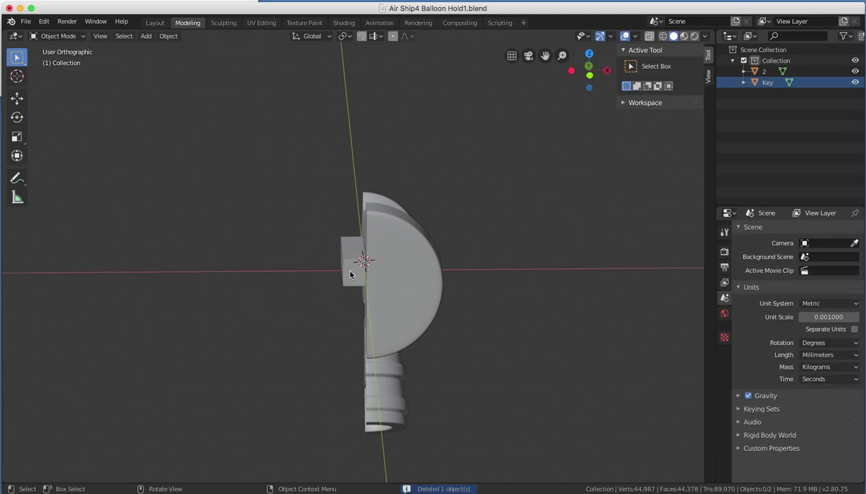
{"action": "left_click", "coordinate": [349, 274]}
{"action": "key", "text": "x"}
{"action": "left_click", "coordinate": [344, 267]}
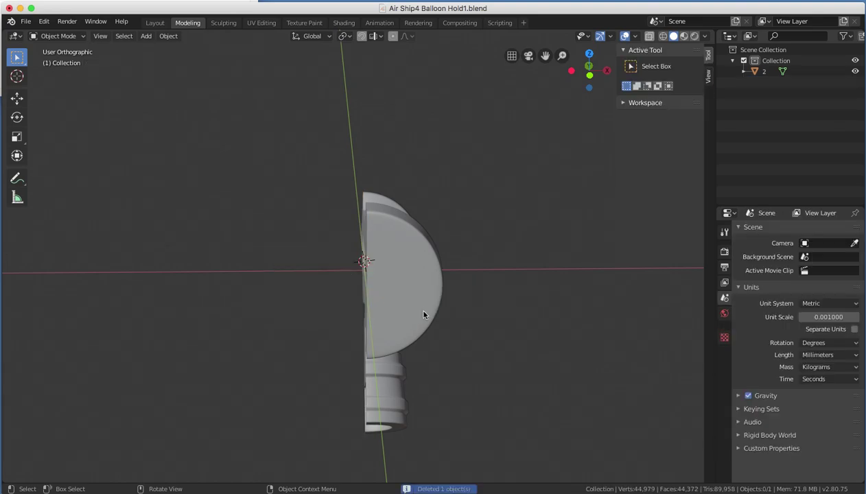
{"action": "left_click", "coordinate": [417, 293]}
{"action": "middle_click_drag", "start_coordinate": [255, 186], "coordinate": [296, 179]}
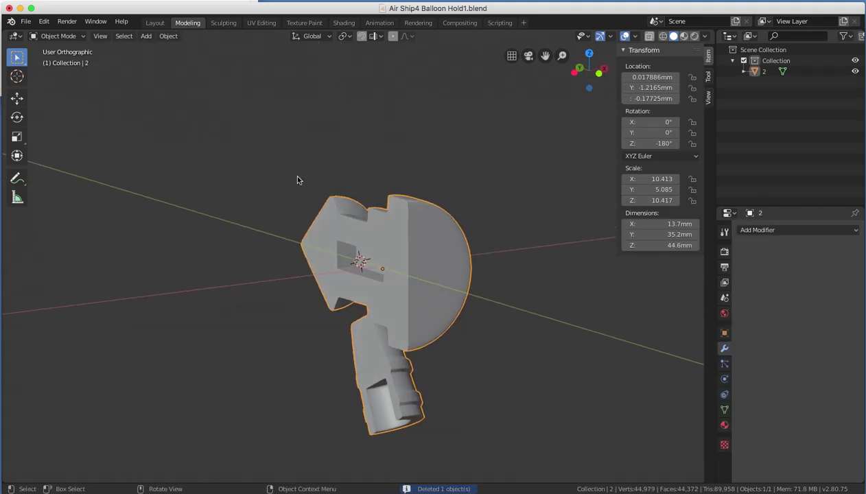
{"action": "left_click", "coordinate": [25, 21]}
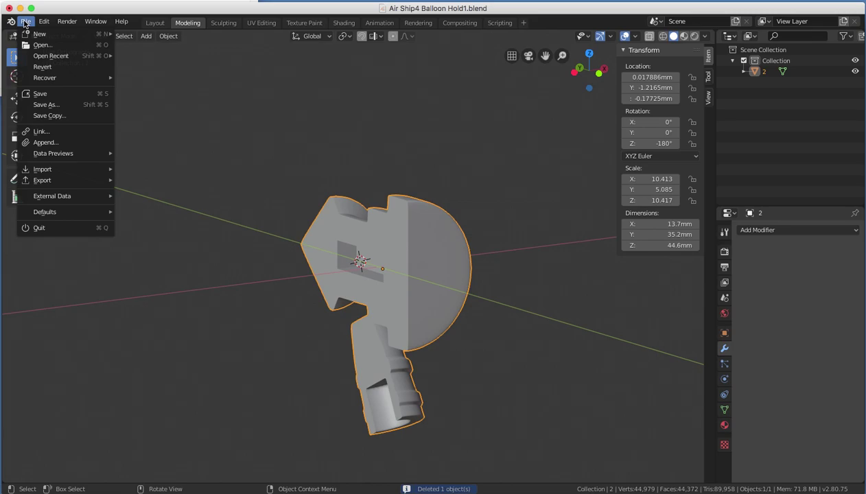
Save As with the name changed from Hold1 to Air Ship4 Balloon Hold2a.blend in Test 3
{"action": "left_click", "coordinate": [46, 105]}
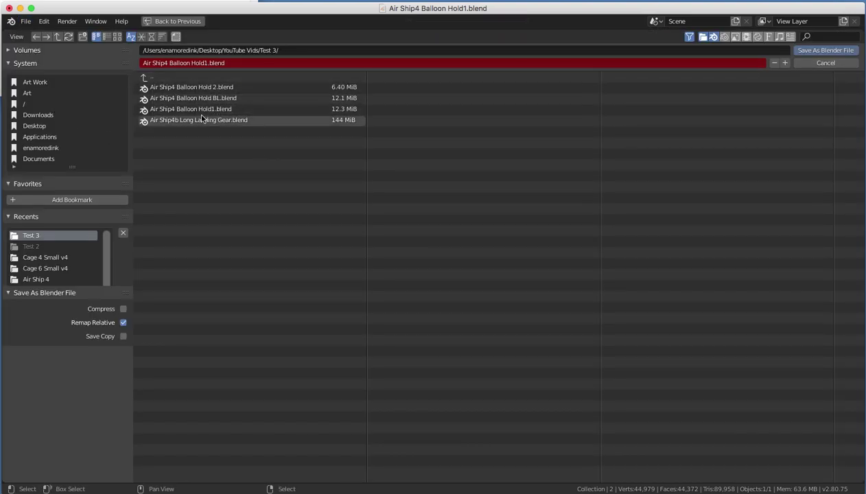
{"action": "left_click", "coordinate": [211, 63]}
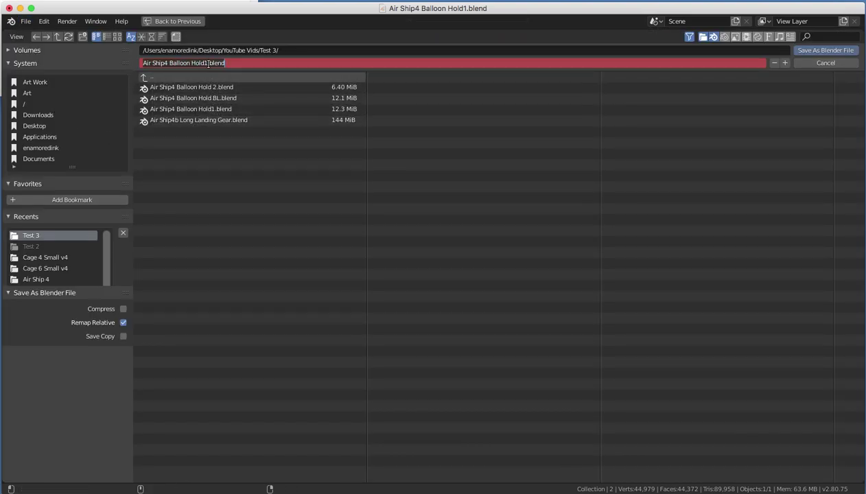
{"action": "left_click", "coordinate": [207, 63]}
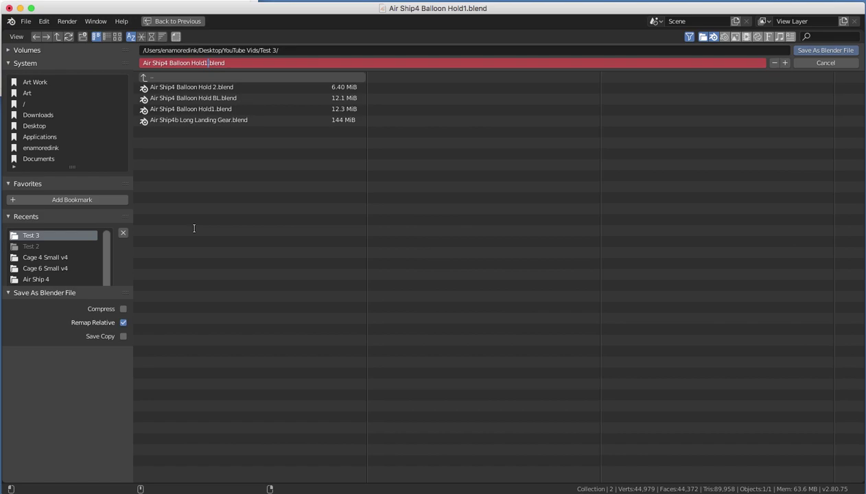
{"action": "key", "text": "BackSpace"}
{"action": "left_click", "coordinate": [826, 50]}
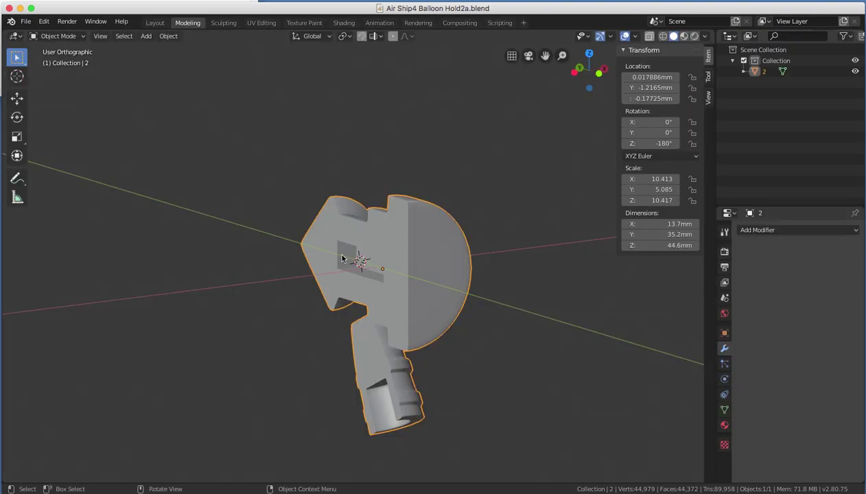
{"action": "middle_click_drag", "start_coordinate": [508, 245], "coordinate": [456, 267]}
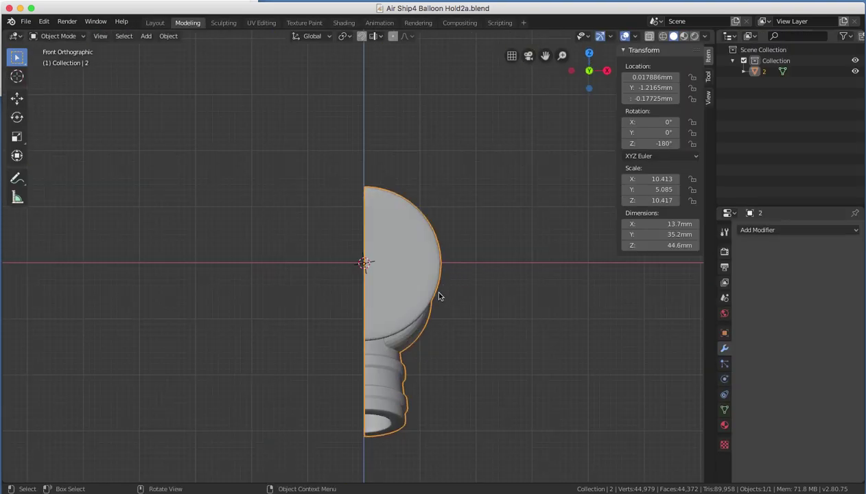
{"action": "key", "text": "r"}
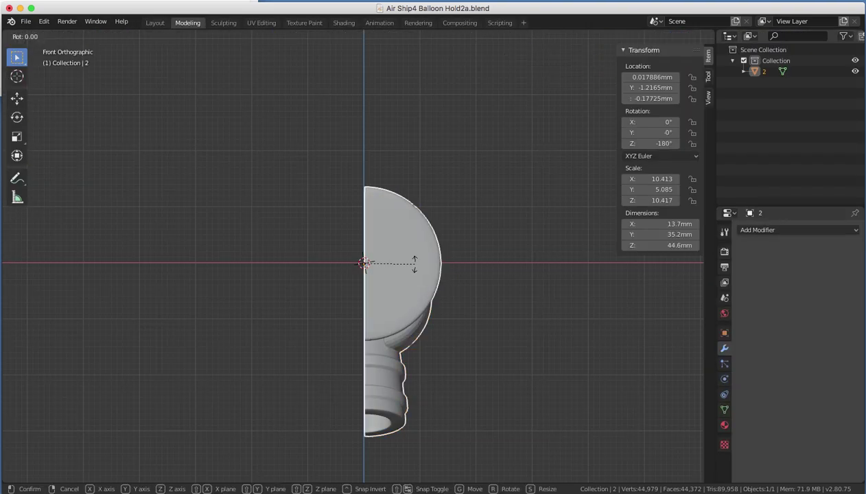
{"action": "type", "text": "-90"}
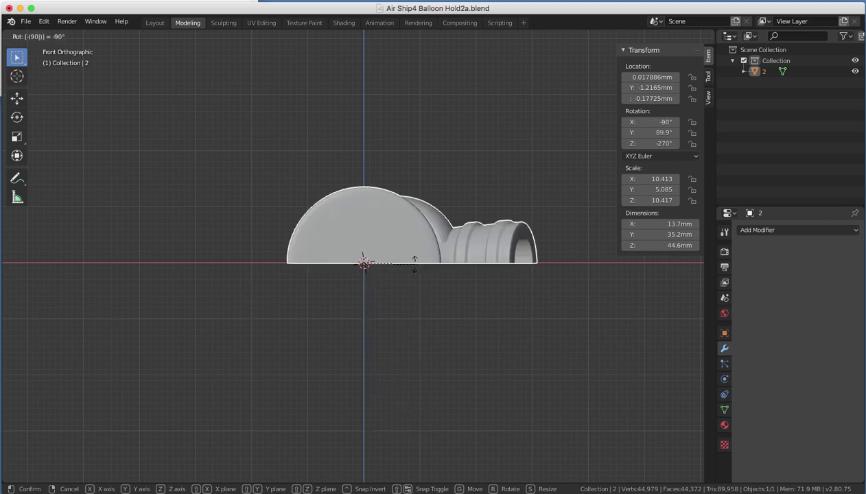
{"action": "key", "text": "Return"}
{"action": "middle_click_drag", "start_coordinate": [452, 249], "coordinate": [363, 310]}
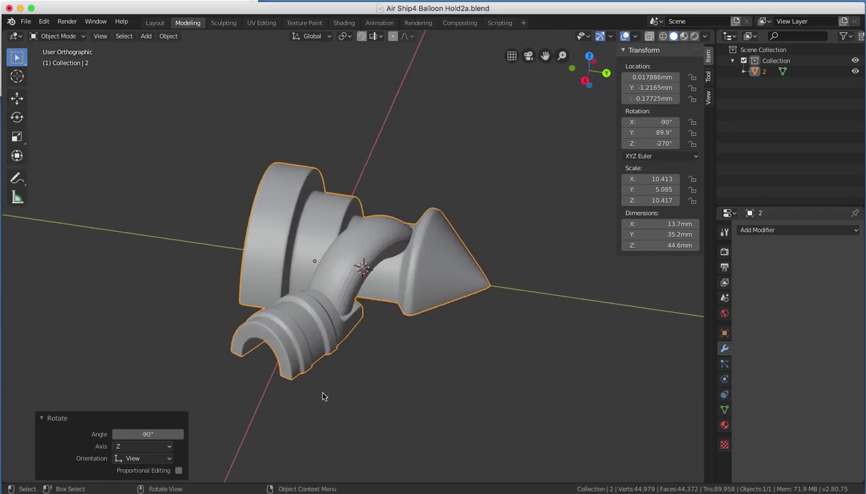
{"action": "middle_click_drag", "start_coordinate": [266, 408], "coordinate": [329, 304]}
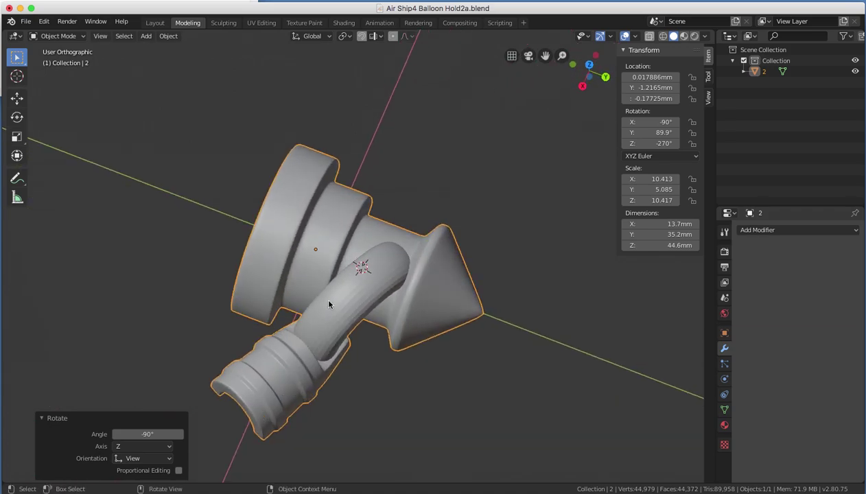
{"action": "middle_click_drag", "start_coordinate": [322, 375], "coordinate": [257, 193]}
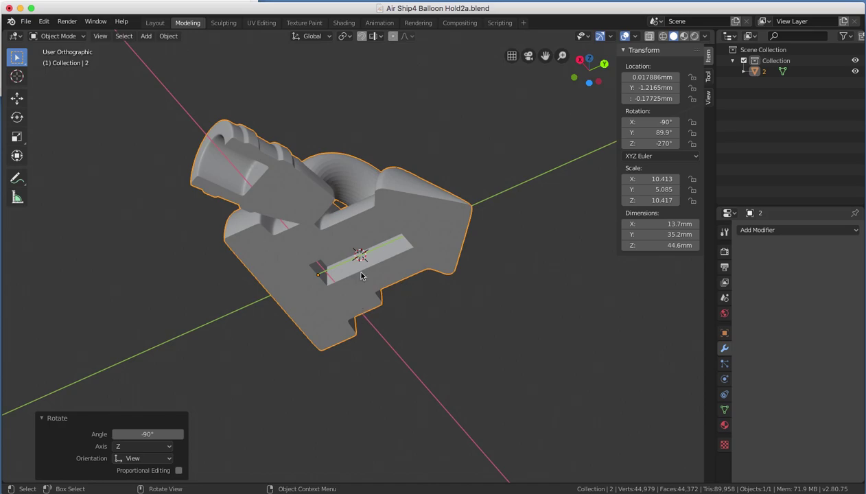
{"action": "middle_click_drag", "start_coordinate": [348, 256], "coordinate": [374, 297]}
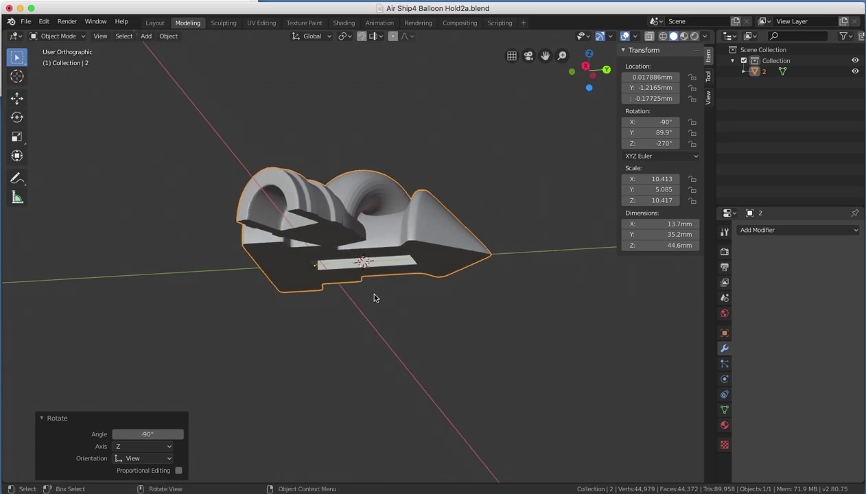
{"action": "middle_click_drag", "start_coordinate": [374, 298], "coordinate": [279, 221]}
{"action": "middle_click_drag", "start_coordinate": [351, 199], "coordinate": [386, 301]}
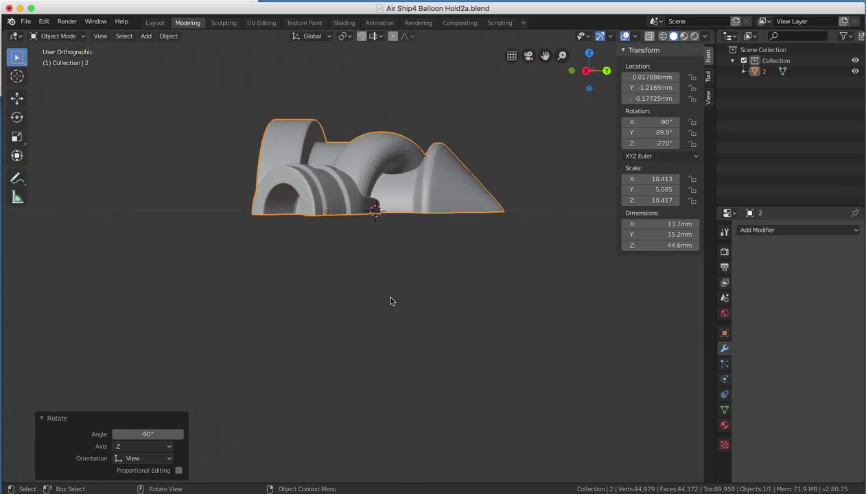
{"action": "middle_click_drag", "start_coordinate": [420, 238], "coordinate": [396, 253]}
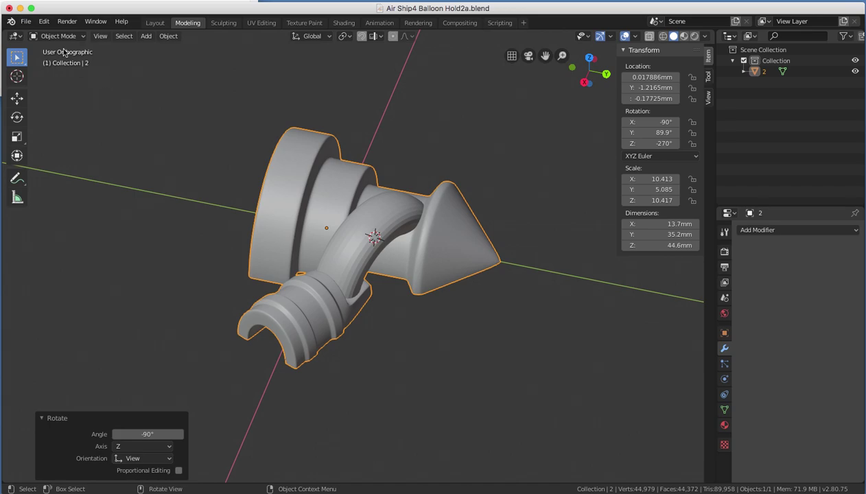
Reopen Air Ship4 Balloon Hold1.blend from the recent files list
{"action": "left_click", "coordinate": [26, 22]}
{"action": "left_click", "coordinate": [63, 95]}
{"action": "left_click", "coordinate": [26, 25]}
{"action": "mouse_move", "coordinate": [63, 56]}
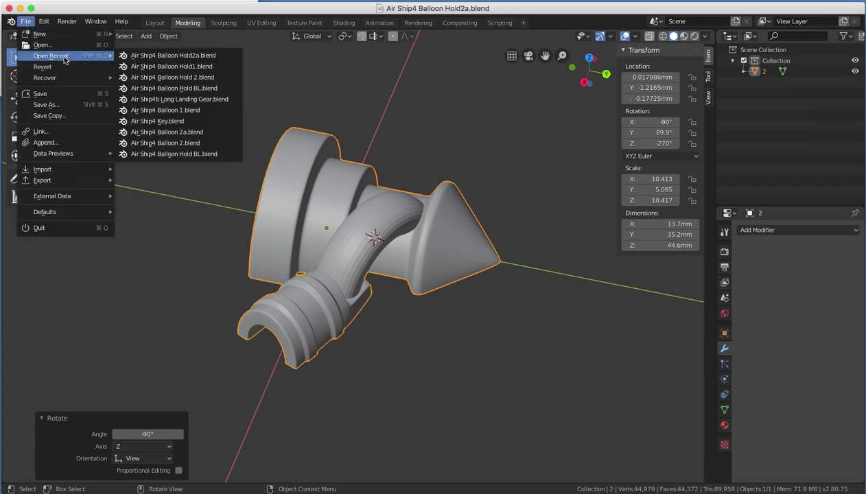
{"action": "left_click", "coordinate": [222, 70]}
{"action": "middle_click_drag", "start_coordinate": [323, 192], "coordinate": [389, 185]}
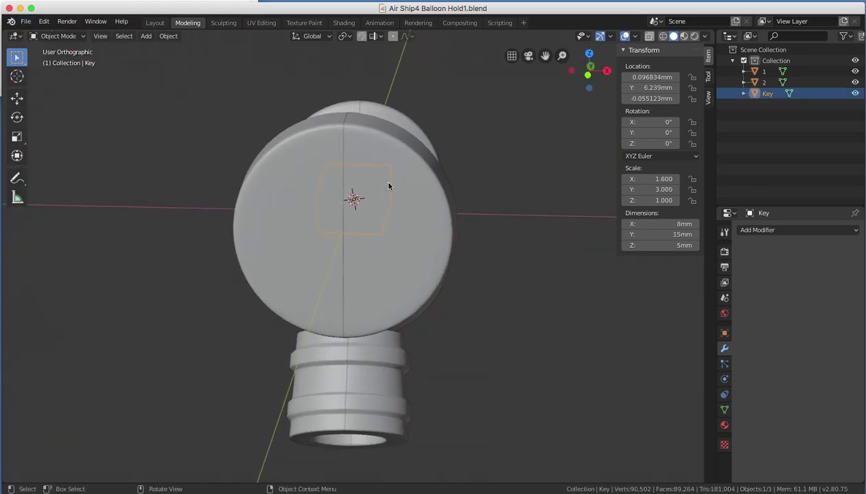
Delete holder halves 2 and 1, leaving only the Key block selected
{"action": "left_click", "coordinate": [439, 243]}
{"action": "key", "text": "x"}
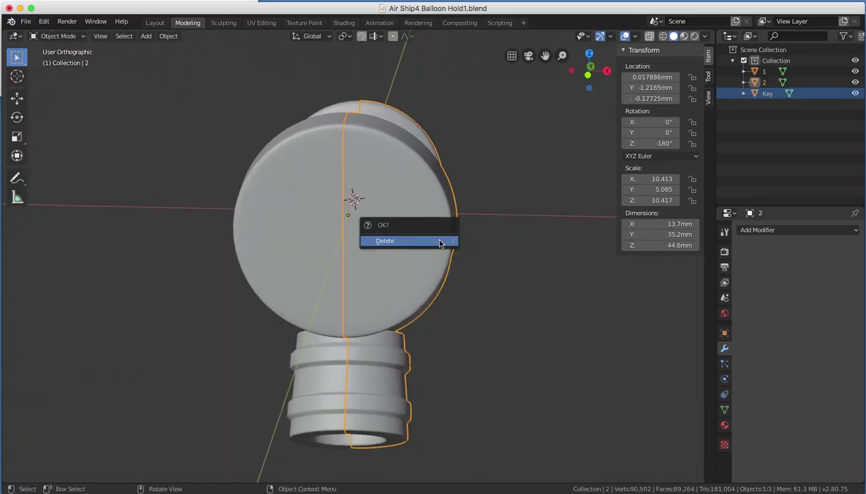
{"action": "left_click", "coordinate": [440, 242]}
{"action": "left_click", "coordinate": [294, 238]}
{"action": "key", "text": "x"}
{"action": "left_click", "coordinate": [296, 234]}
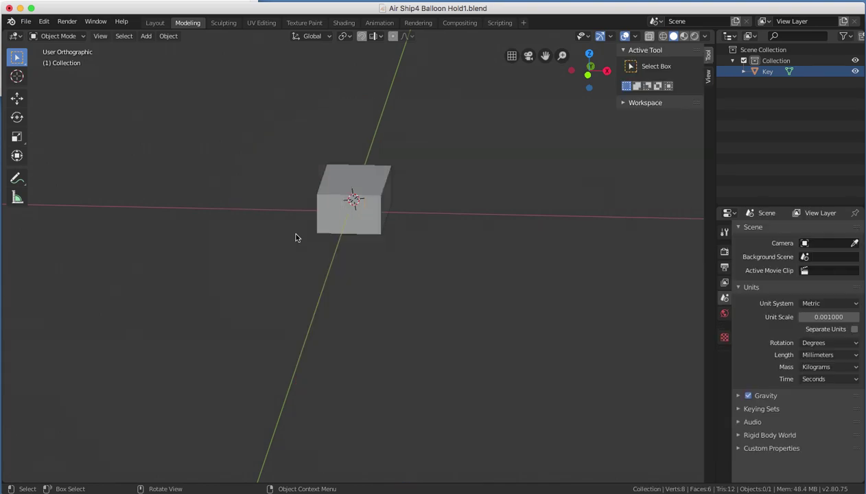
{"action": "left_click", "coordinate": [346, 228]}
{"action": "scroll", "coordinate": [361, 249], "scroll_direction": "up", "scroll_amount": 8}
{"action": "mouse_move", "coordinate": [346, 228]}
{"action": "middle_mouse_down"}
{"action": "mouse_move", "coordinate": [362, 249]}
{"action": "mouse_move", "coordinate": [352, 240]}
{"action": "middle_mouse_up"}
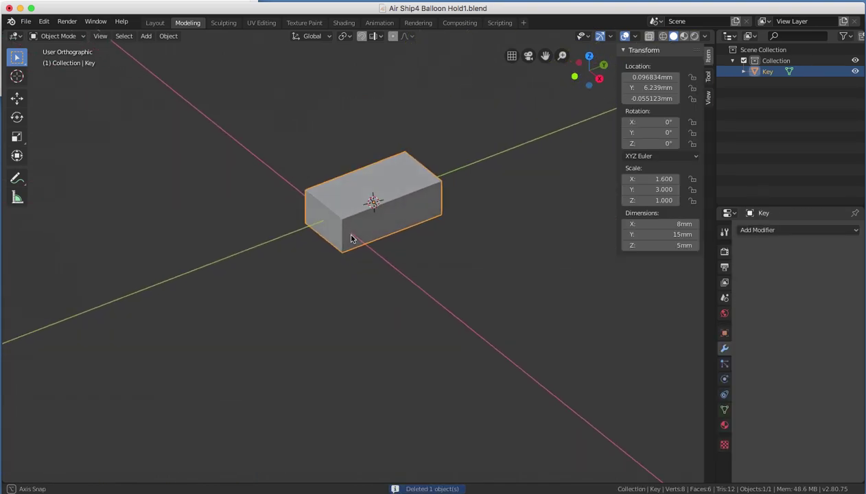
Save As with "Key" added to the name, making Air Ship4 Balloon Hold Key.blend
{"action": "left_click", "coordinate": [24, 21]}
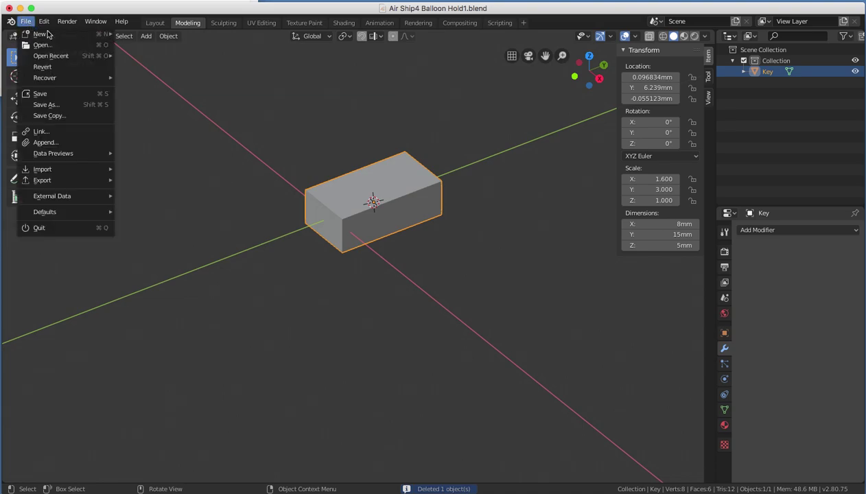
{"action": "left_click", "coordinate": [65, 106]}
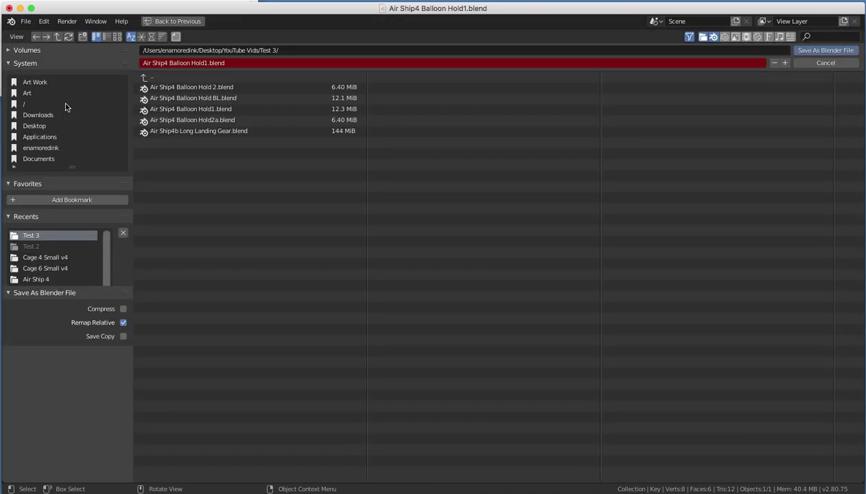
{"action": "left_click", "coordinate": [205, 63]}
{"action": "left_click", "coordinate": [206, 63]}
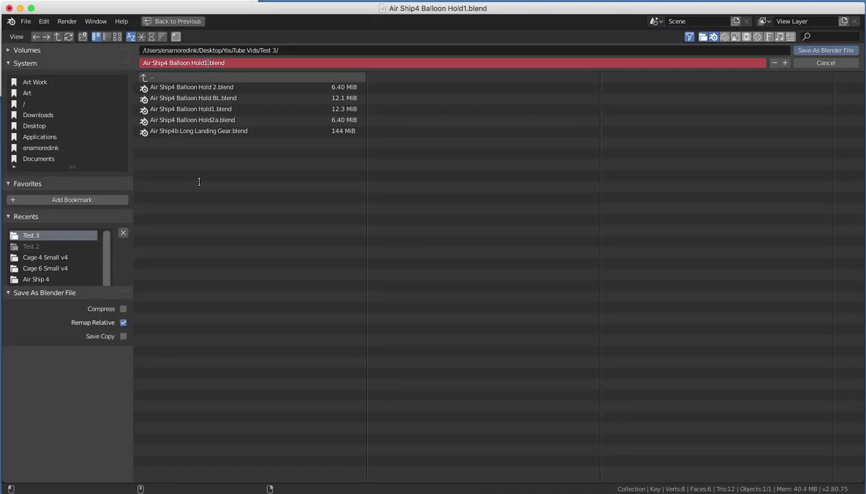
{"action": "type", "text": "Key"}
{"action": "left_click", "coordinate": [840, 52]}
{"action": "left_click", "coordinate": [839, 53]}
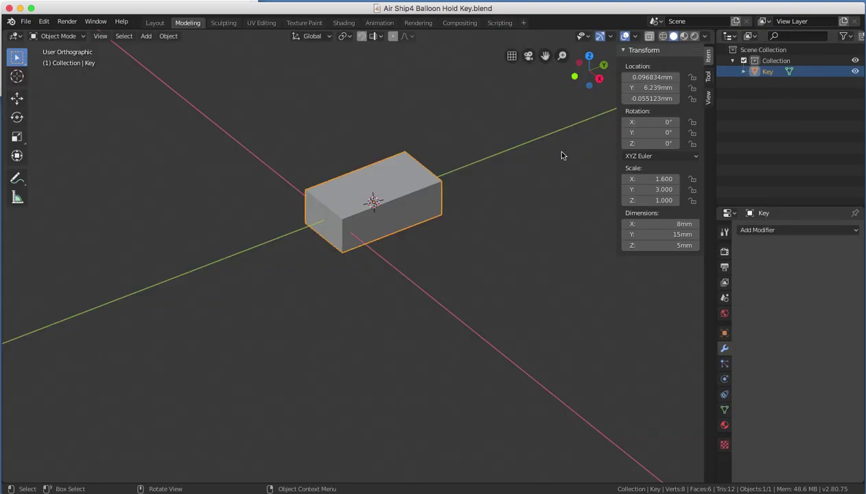
Orbit around the lone Key block to inspect it
{"action": "middle_click_drag", "start_coordinate": [561, 155], "coordinate": [429, 186]}
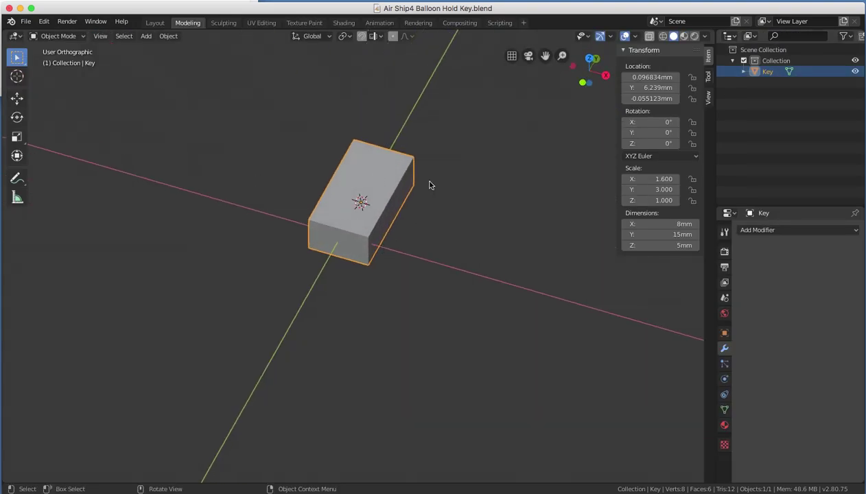
{"action": "middle_click_drag", "start_coordinate": [373, 215], "coordinate": [379, 177]}
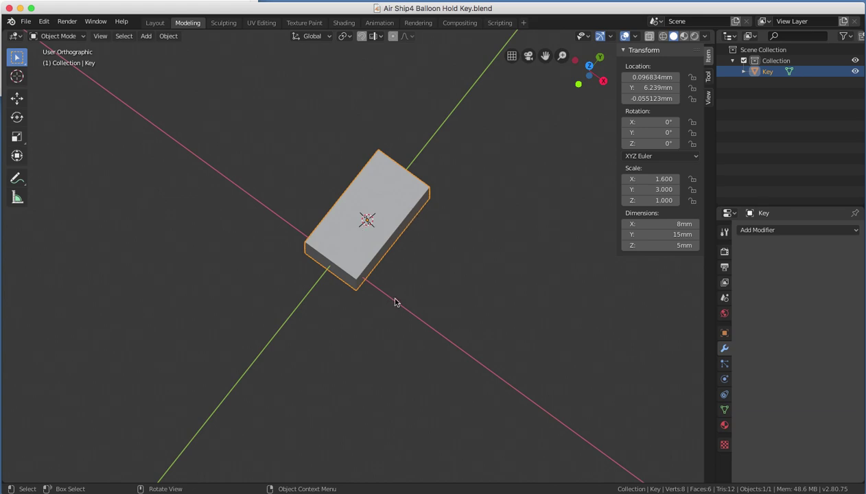
{"action": "middle_click_drag", "start_coordinate": [393, 299], "coordinate": [368, 220]}
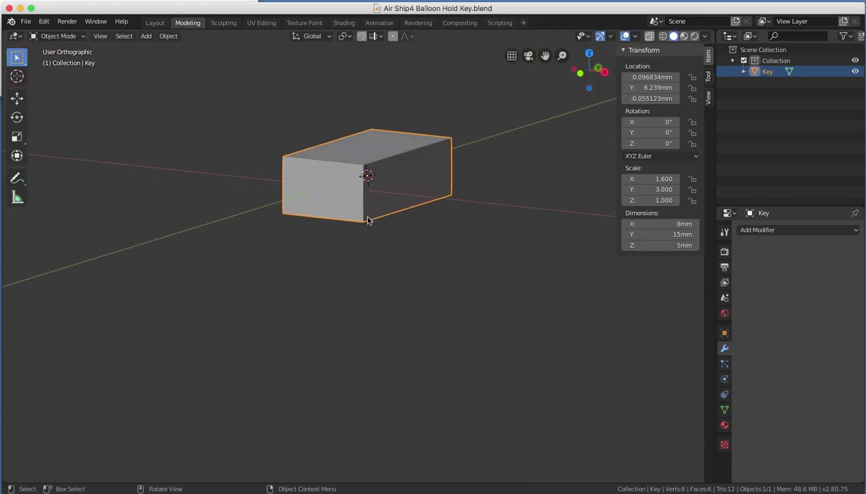
{"action": "left_click", "coordinate": [25, 21]}
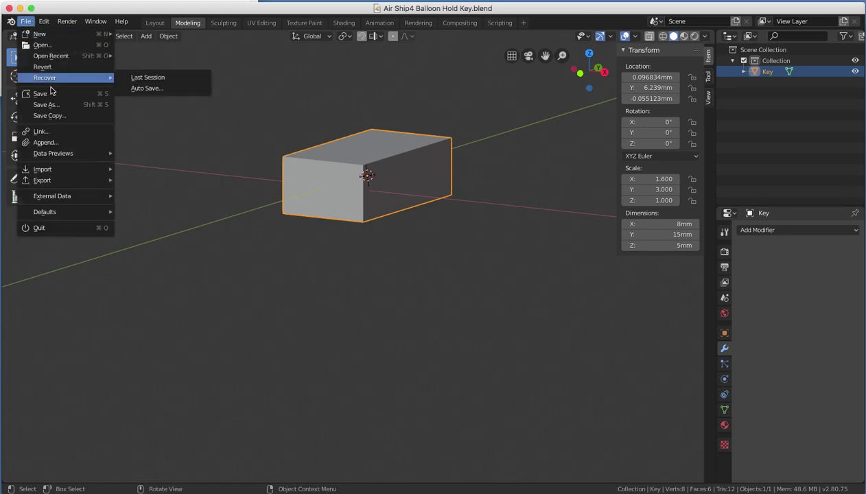
{"action": "key", "text": "Escape"}
Reopen Air Ship4 Balloon Hold1.blend from the recent files list
{"action": "left_click", "coordinate": [28, 25]}
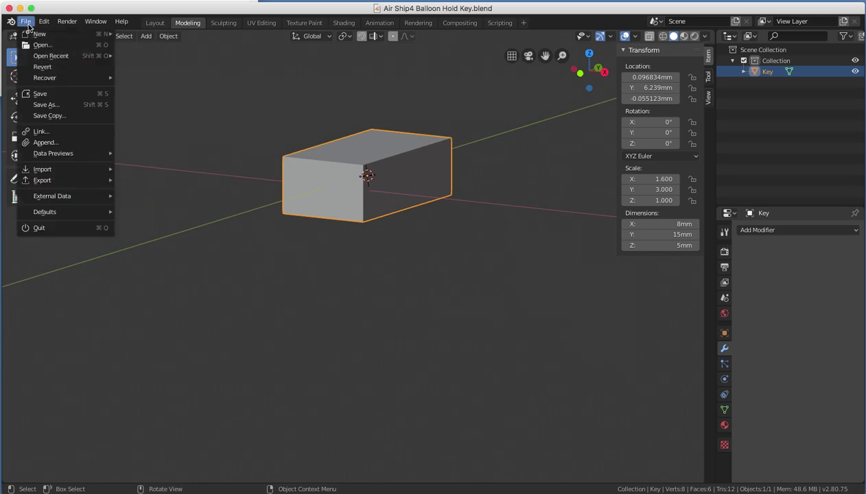
{"action": "mouse_move", "coordinate": [59, 56]}
{"action": "left_click", "coordinate": [171, 65]}
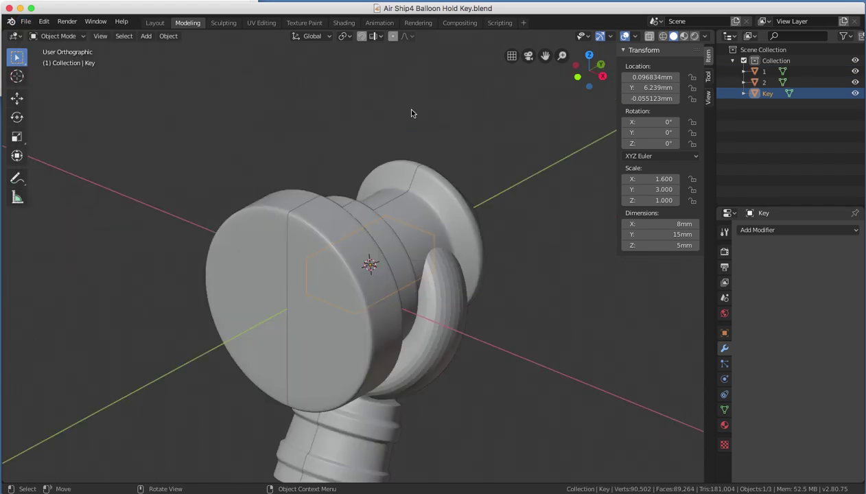
{"action": "middle_click_drag", "start_coordinate": [411, 112], "coordinate": [462, 220]}
{"action": "scroll", "coordinate": [452, 266], "scroll_direction": "down", "scroll_amount": 2}
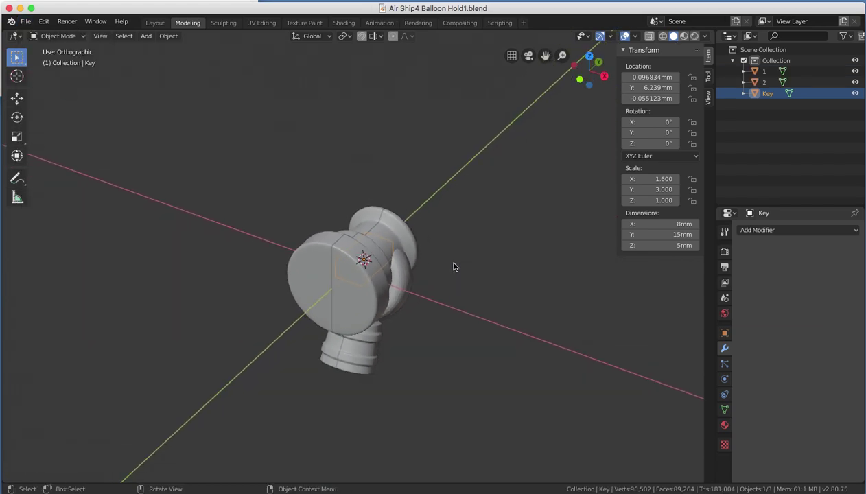
Delete holder half 2 and the Key block, then select half 1
{"action": "left_click", "coordinate": [357, 322]}
{"action": "key", "text": "x"}
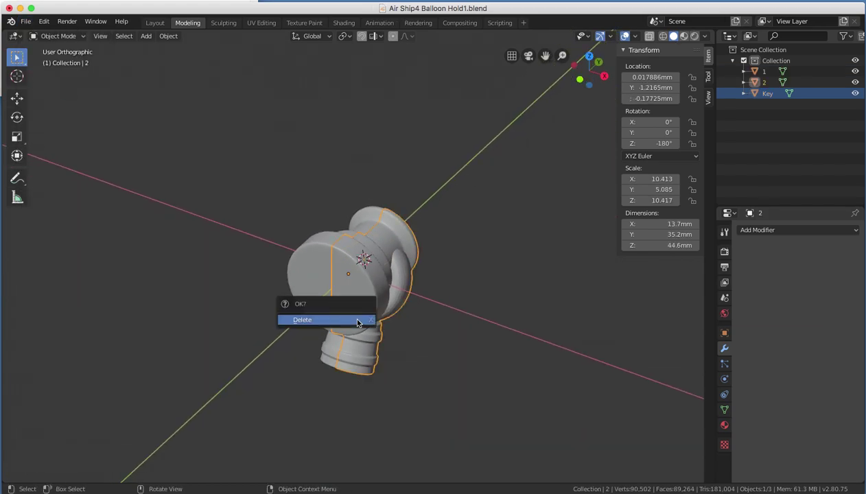
{"action": "left_click", "coordinate": [358, 320]}
{"action": "left_click", "coordinate": [364, 276]}
{"action": "key", "text": "x"}
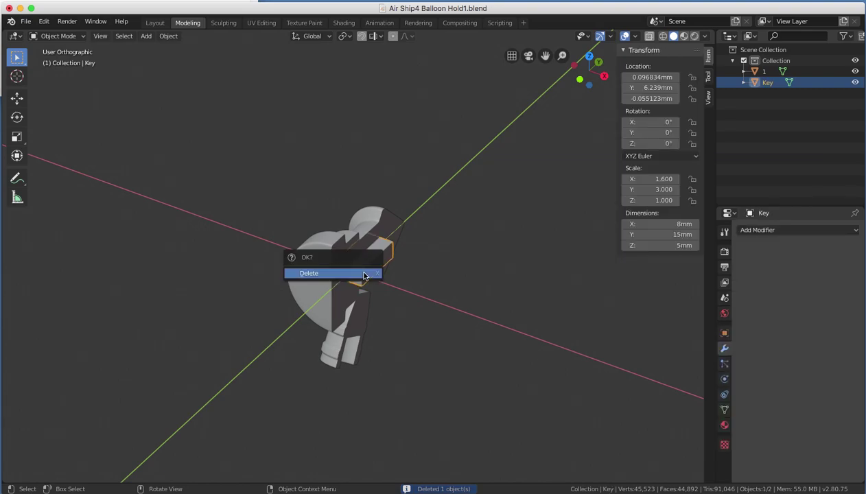
{"action": "left_click", "coordinate": [363, 275]}
{"action": "left_click", "coordinate": [319, 288]}
{"action": "middle_click_drag", "start_coordinate": [319, 289], "coordinate": [343, 262]}
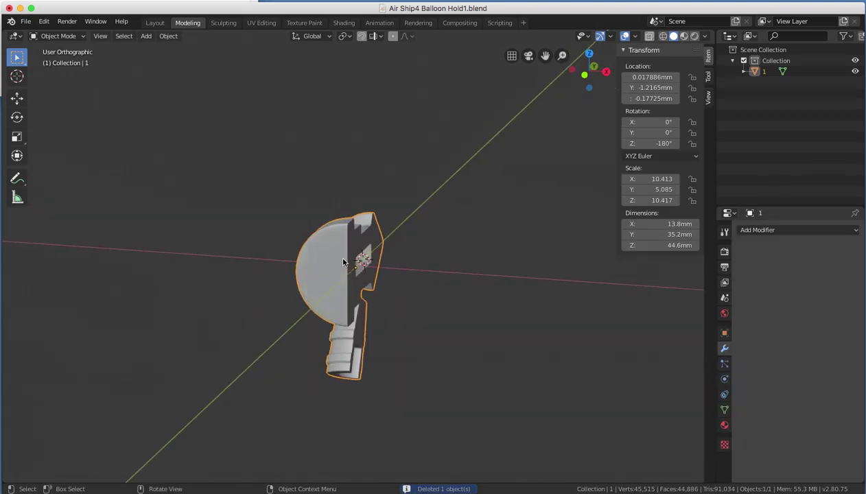
In front view, rotate half 1 by 90° with R 90
{"action": "key", "text": "KP_1"}
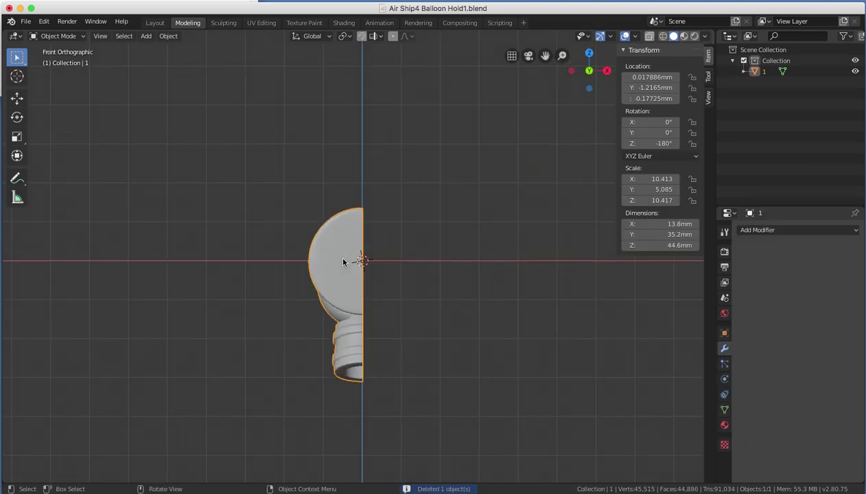
{"action": "type", "text": "r90"}
{"action": "key", "text": "Return"}
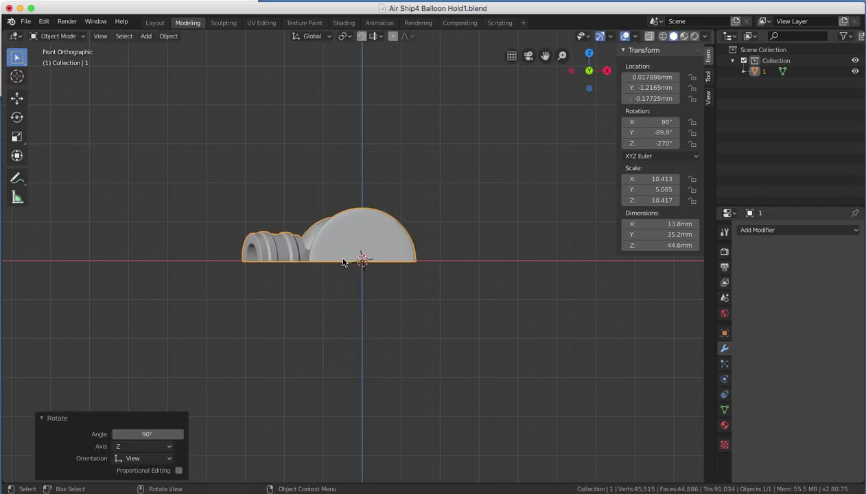
{"action": "middle_click_drag", "start_coordinate": [482, 187], "coordinate": [454, 282]}
Save Hold1.blend containing only the rotated half 1
{"action": "left_click", "coordinate": [26, 21]}
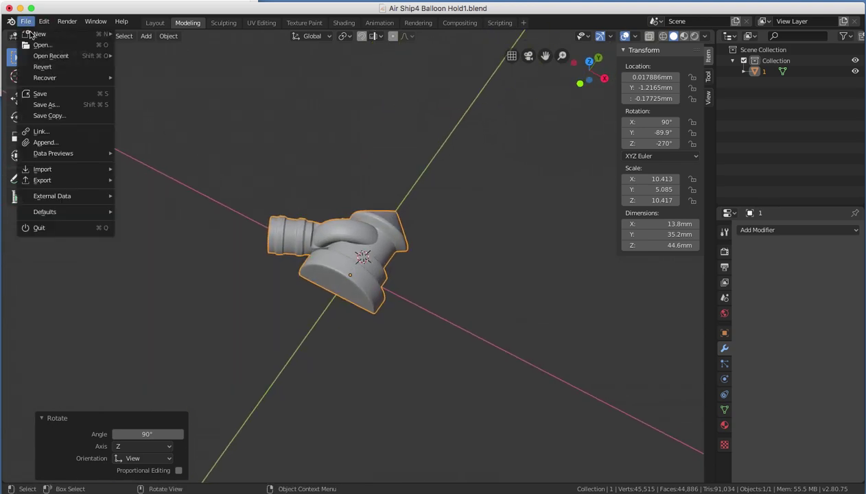
{"action": "left_click", "coordinate": [63, 100]}
{"action": "middle_click_drag", "start_coordinate": [484, 231], "coordinate": [404, 233]}
Place the 3D cursor on part 1's dome in front view and add a cube there
{"action": "key", "text": "KP_1"}
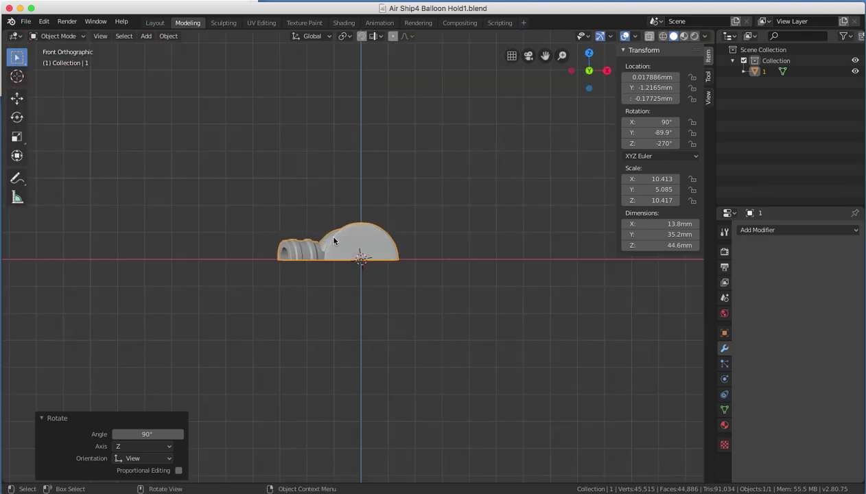
{"action": "right_click", "coordinate": [358, 240], "text": "shift"}
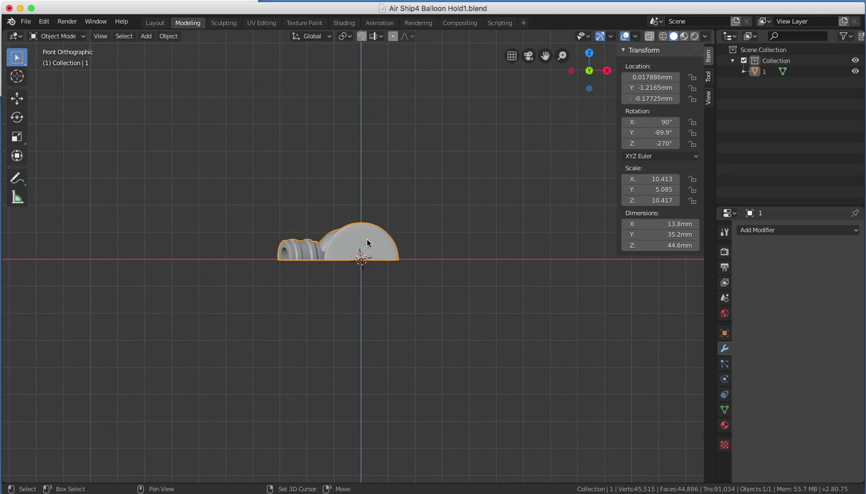
{"action": "left_click", "coordinate": [357, 242], "text": "shift"}
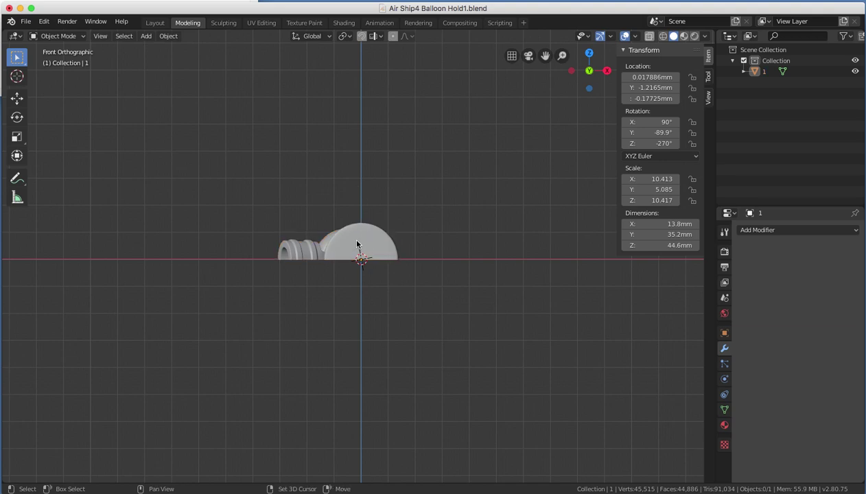
{"action": "left_click", "coordinate": [146, 36]}
{"action": "mouse_move", "coordinate": [182, 49]}
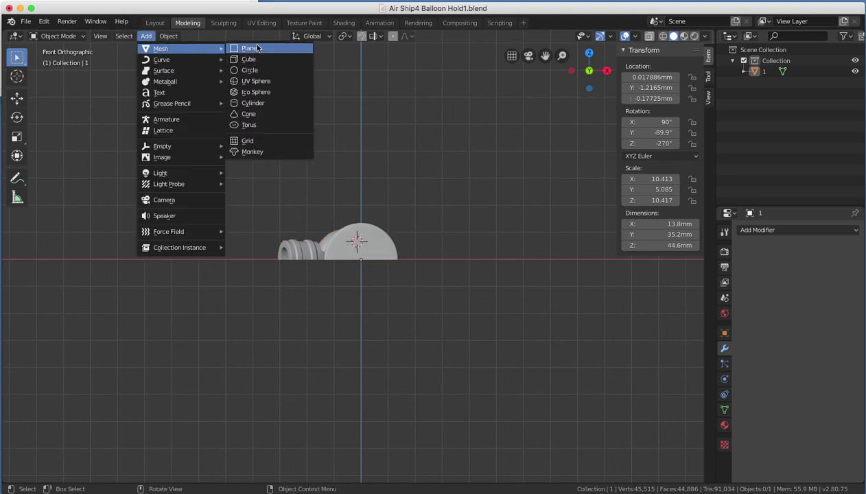
{"action": "left_click", "coordinate": [251, 59]}
Set the cube size to 10 mm and stretch it along Z to 24.6 mm tall
{"action": "left_click", "coordinate": [141, 378]}
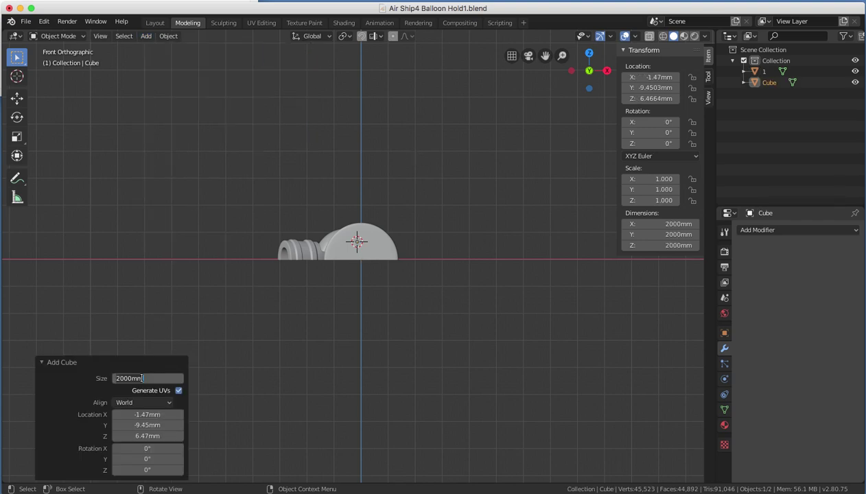
{"action": "type", "text": "10"}
{"action": "key", "text": "Return"}
{"action": "key", "text": "s"}
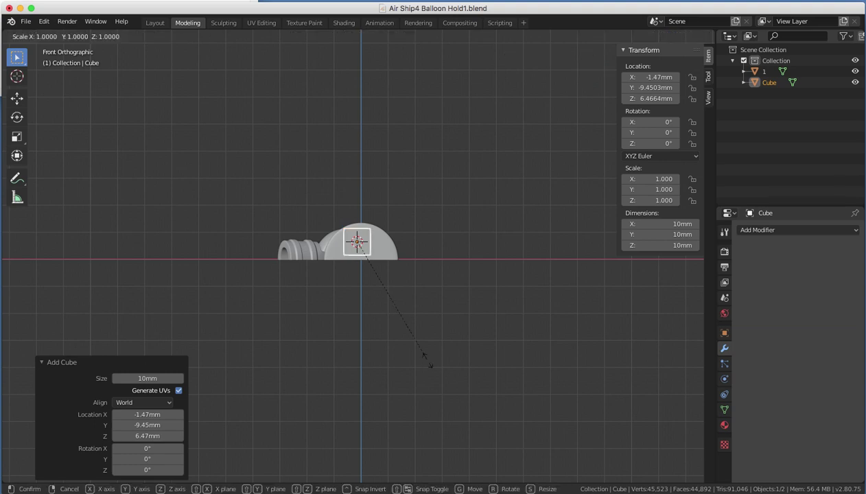
{"action": "key", "text": "z"}
{"action": "left_click", "coordinate": [585, 436]}
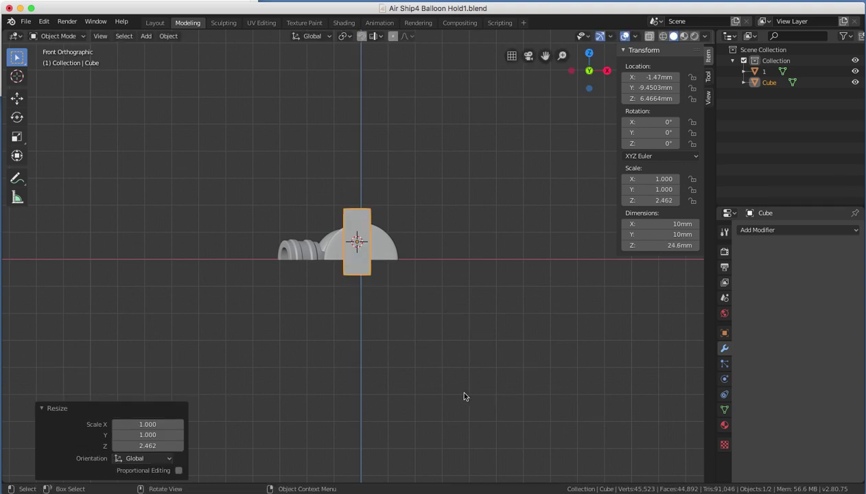
Scale the cube to 3.011 along X and move it 15.2 mm along X
{"action": "key", "text": "s"}
{"action": "key", "text": "x"}
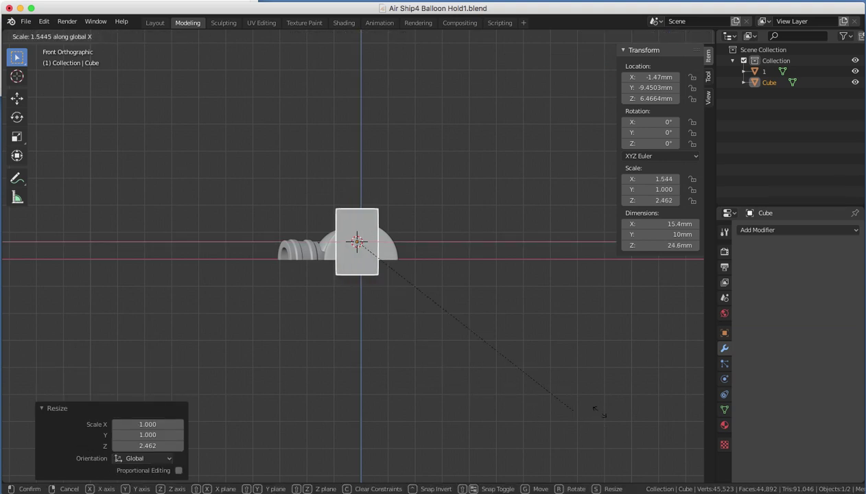
{"action": "left_click", "coordinate": [123, 480]}
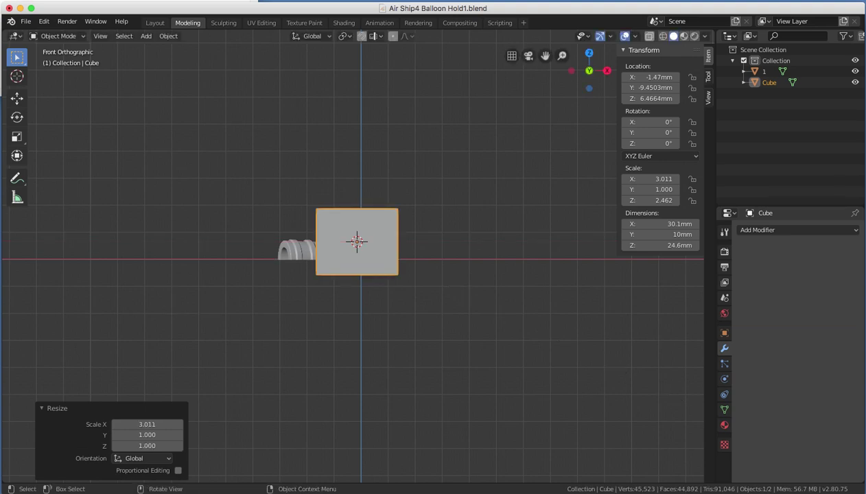
{"action": "left_click", "coordinate": [17, 100]}
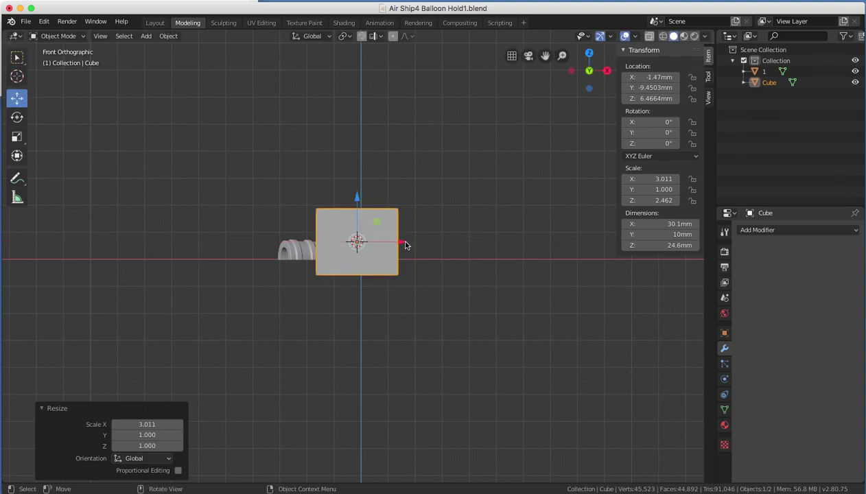
{"action": "left_click_drag", "start_coordinate": [405, 245], "coordinate": [447, 245]}
{"action": "middle_click_drag", "start_coordinate": [447, 245], "coordinate": [449, 312]}
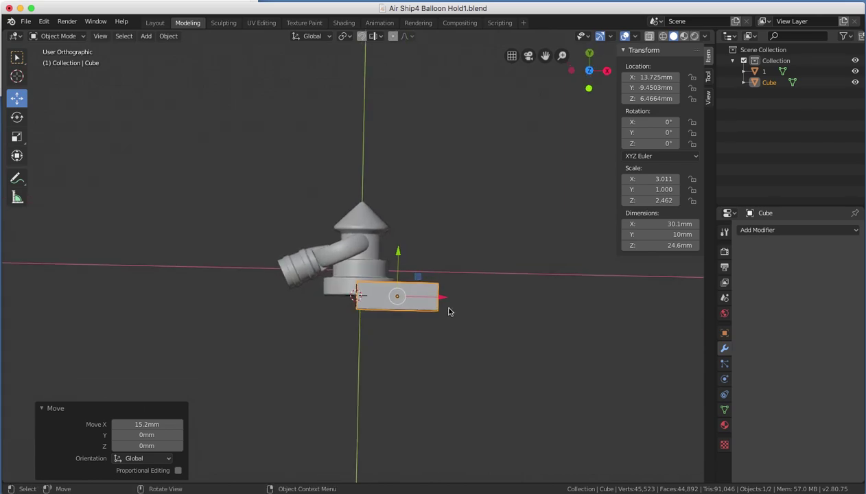
Scale the cube to 5.566 along Y and shift it 16.5 mm along Y
{"action": "key", "text": "s"}
{"action": "key", "text": "y"}
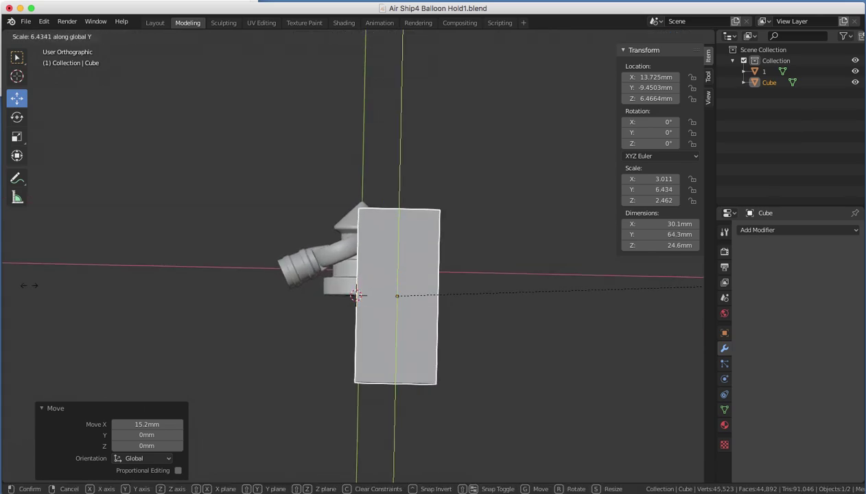
{"action": "left_click", "coordinate": [549, 312]}
{"action": "left_click_drag", "start_coordinate": [397, 258], "coordinate": [409, 206]}
{"action": "middle_click_drag", "start_coordinate": [409, 205], "coordinate": [420, 312]}
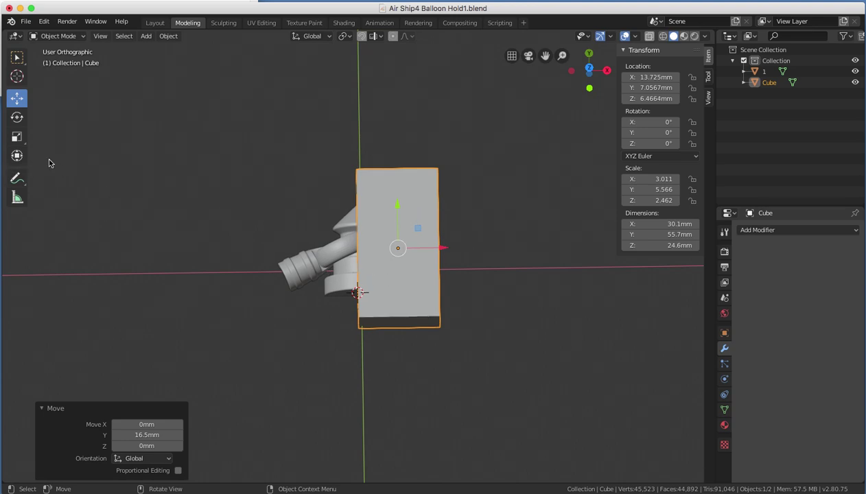
In Edit Mode, add two horizontal edge loops around the cube
{"action": "key", "text": "Tab"}
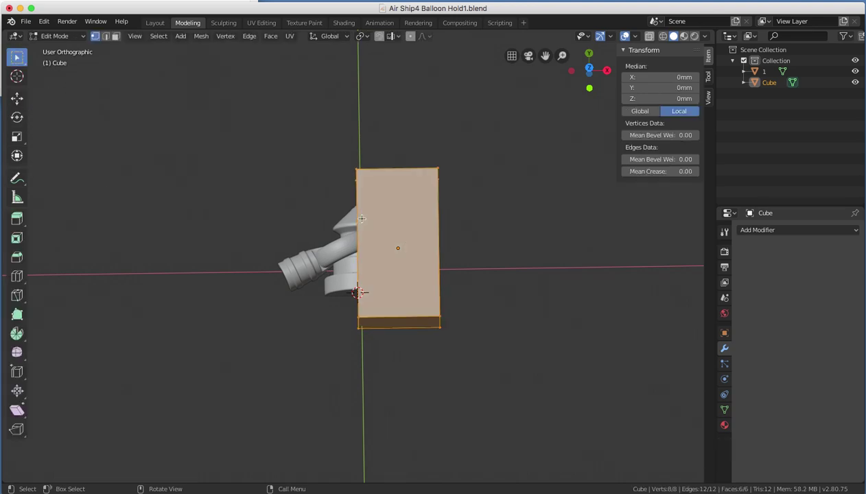
{"action": "middle_click_drag", "start_coordinate": [176, 212], "coordinate": [201, 180]}
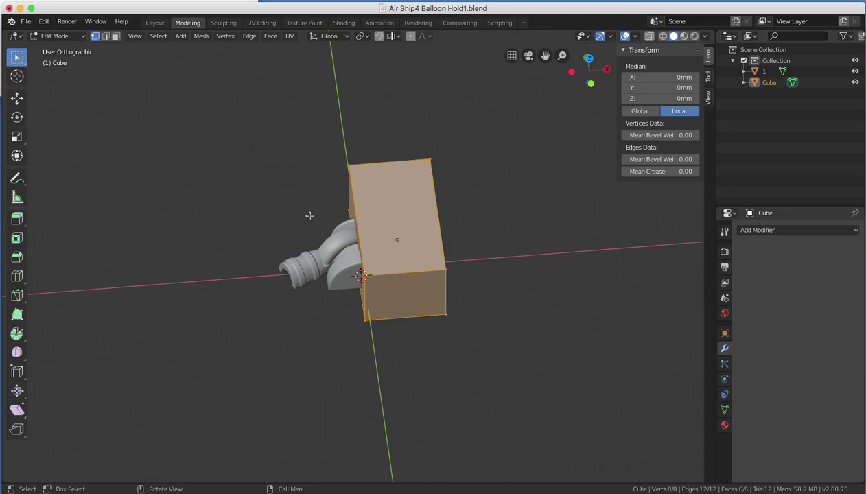
{"action": "key", "text": "alt+a"}
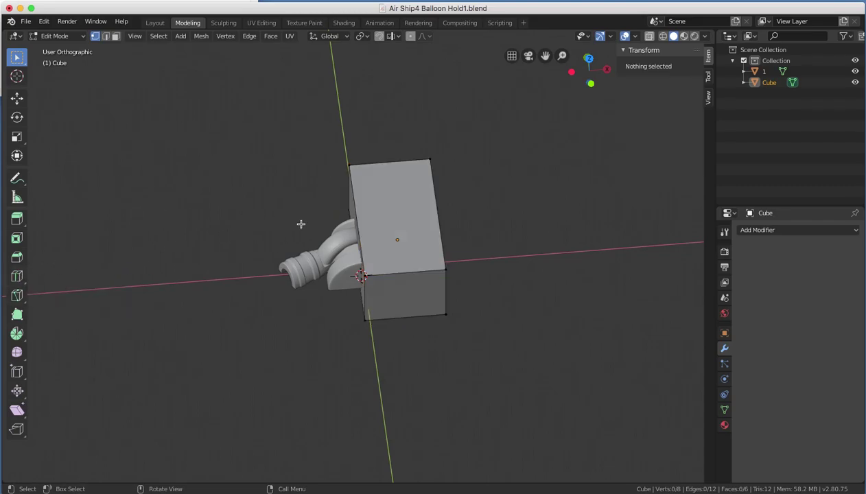
{"action": "left_click", "coordinate": [16, 275]}
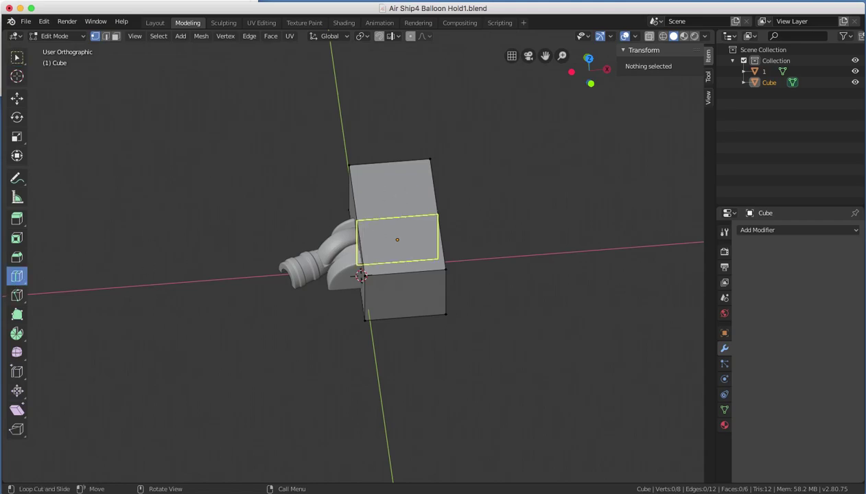
{"action": "left_click_drag", "start_coordinate": [343, 225], "coordinate": [345, 210]}
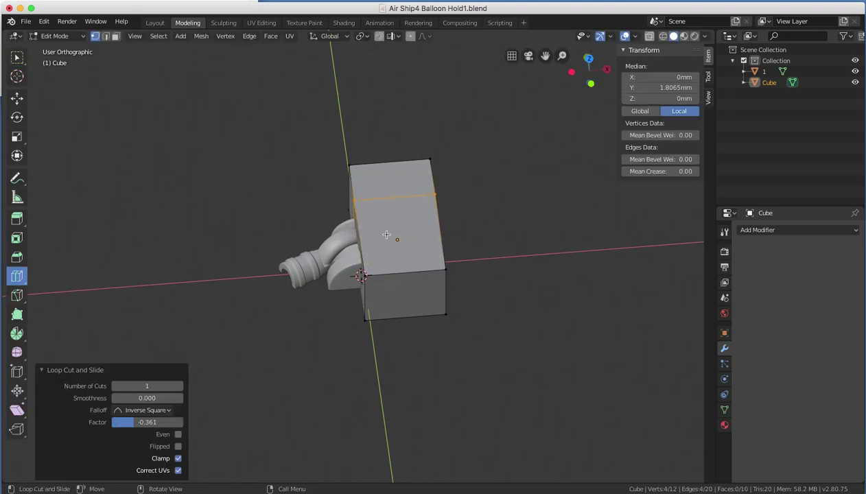
{"action": "left_click", "coordinate": [371, 231]}
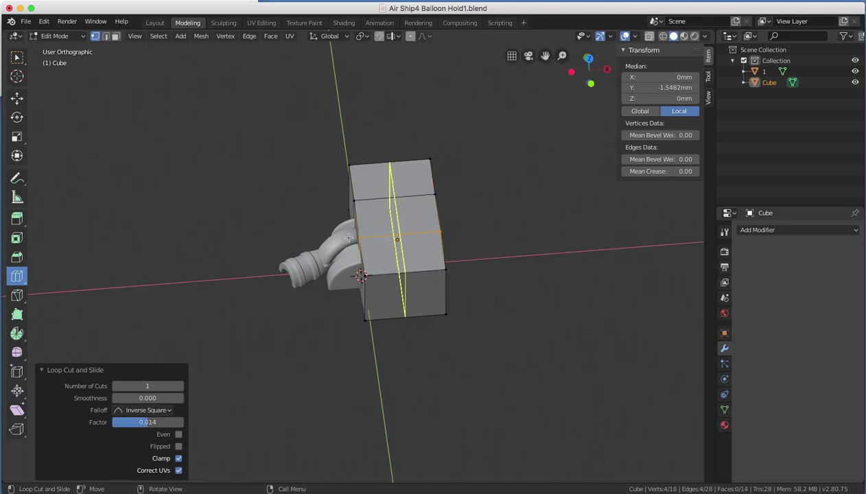
{"action": "left_click", "coordinate": [17, 97]}
Select the side face between the two new edge loops
{"action": "middle_click_drag", "start_coordinate": [137, 151], "coordinate": [231, 228]}
{"action": "left_click", "coordinate": [232, 228]}
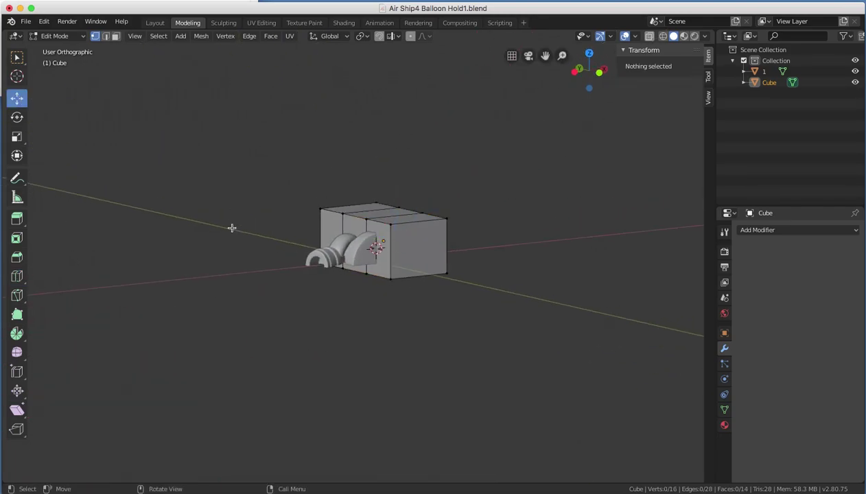
{"action": "left_click", "coordinate": [365, 216]}
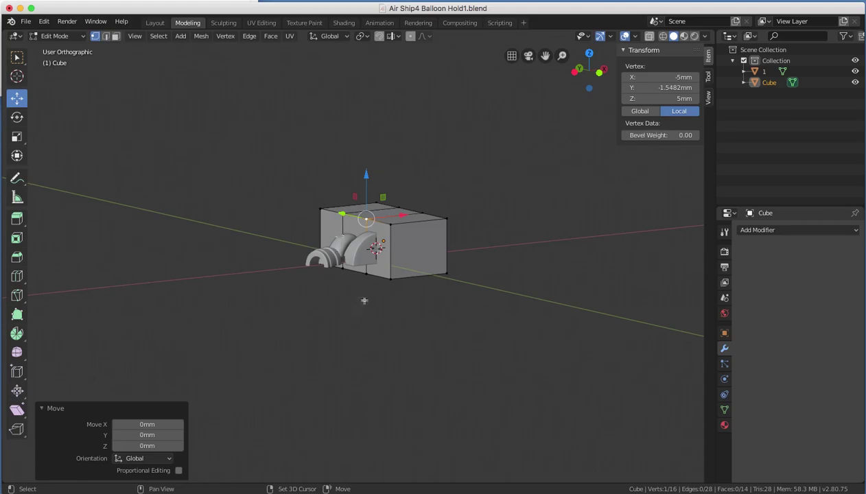
{"action": "left_click", "coordinate": [363, 276], "text": "shift"}
{"action": "left_click", "coordinate": [342, 267], "text": "shift"}
{"action": "left_click", "coordinate": [366, 255], "text": "shift"}
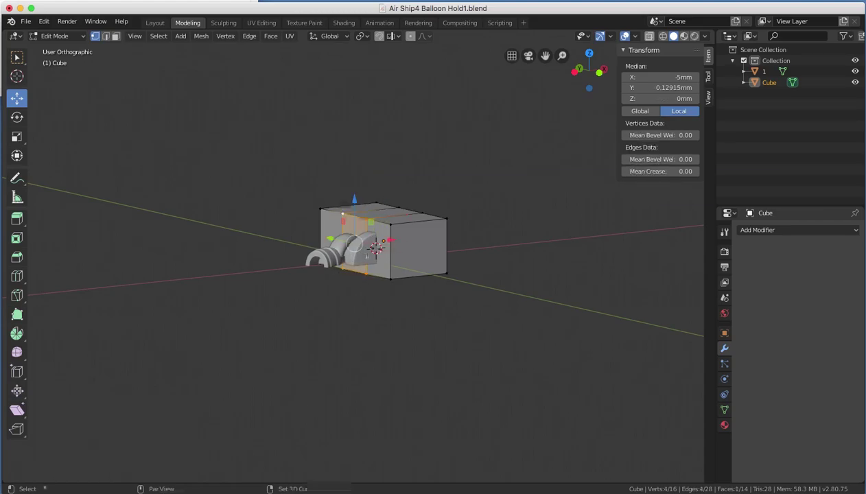
Push the middle face 3.67 mm outward along X and return to Object Mode
{"action": "key", "text": "g"}
{"action": "key", "text": "x"}
{"action": "left_click", "coordinate": [356, 264]}
{"action": "middle_click_drag", "start_coordinate": [357, 264], "coordinate": [358, 343]}
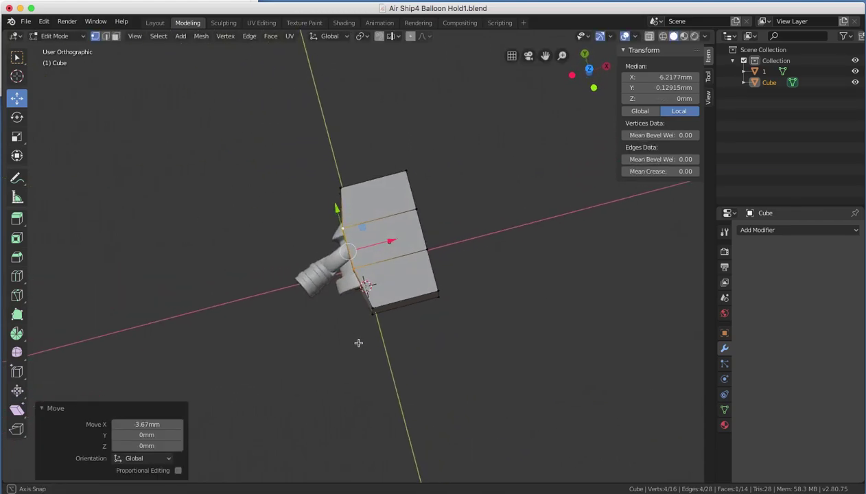
{"action": "key", "text": "g"}
{"action": "key", "text": "x"}
{"action": "key", "text": "Escape"}
{"action": "left_click", "coordinate": [447, 174]}
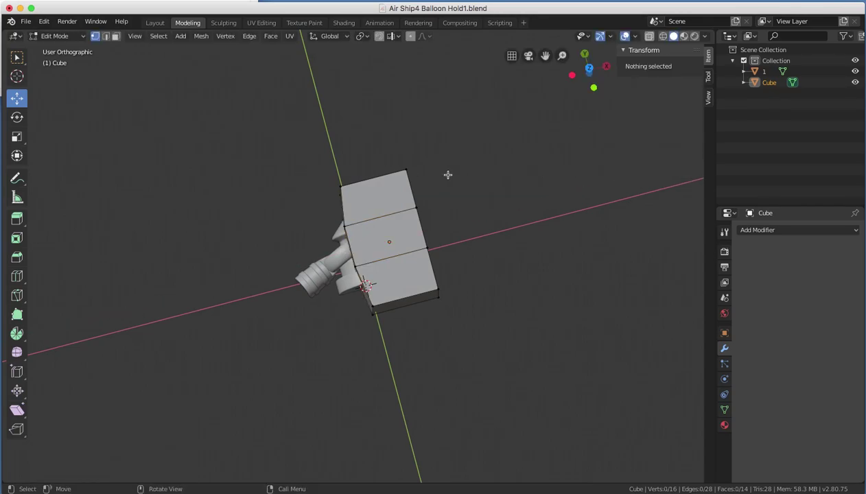
{"action": "key", "text": "Tab"}
Add a Boolean Difference modifier to part 1 with the Cube as cutter and apply it
{"action": "middle_click_drag", "start_coordinate": [485, 201], "coordinate": [444, 255]}
{"action": "left_click", "coordinate": [343, 283]}
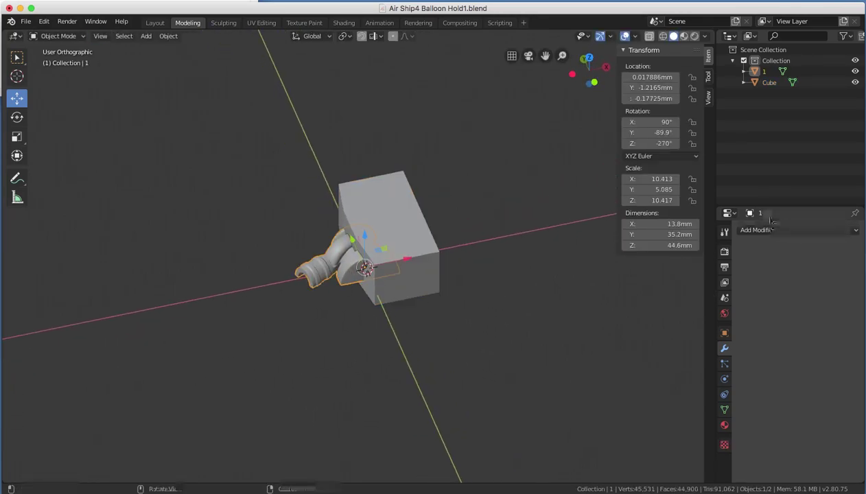
{"action": "left_click", "coordinate": [789, 230]}
{"action": "left_click", "coordinate": [650, 285]}
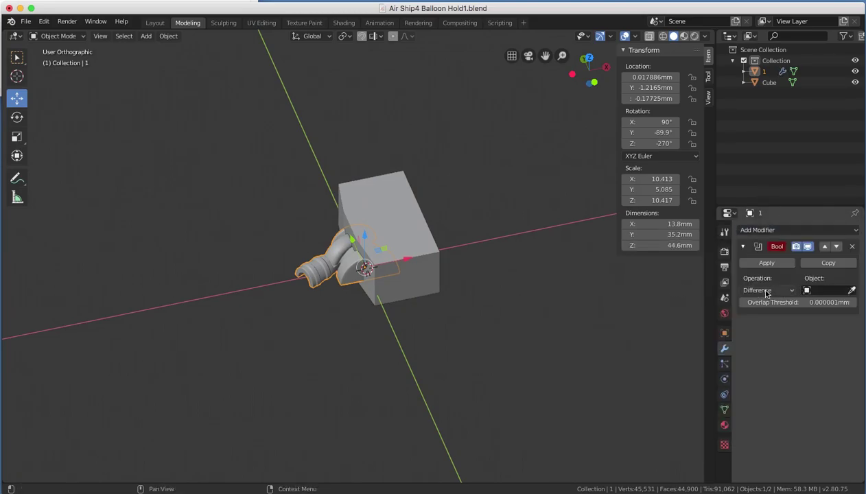
{"action": "left_click", "coordinate": [850, 288]}
{"action": "left_click", "coordinate": [409, 199]}
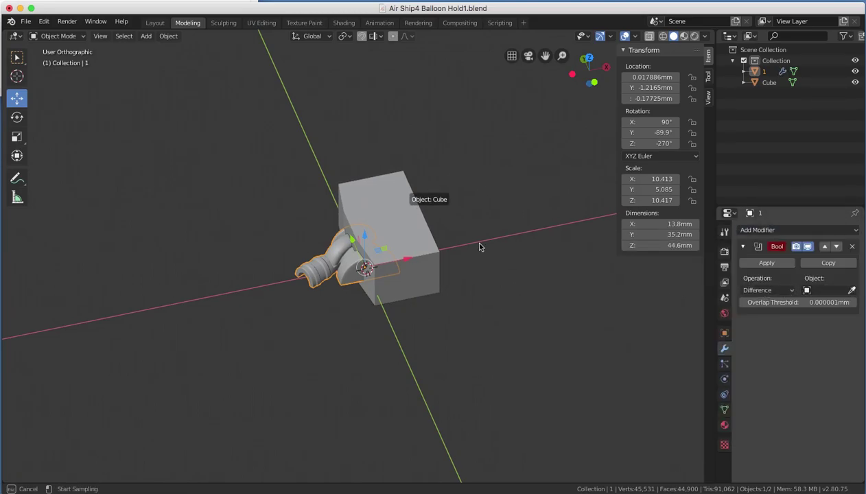
{"action": "left_click", "coordinate": [768, 263]}
Move the cube 34.3 mm along X, clear of part 1
{"action": "left_click", "coordinate": [412, 233]}
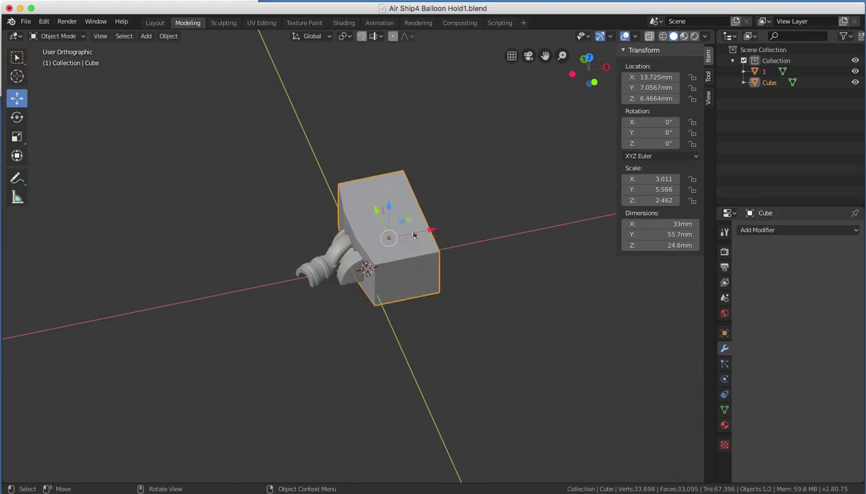
{"action": "key", "text": "g"}
{"action": "key", "text": "x"}
{"action": "left_click", "coordinate": [507, 217]}
Orbit and zoom around part 1 and the cube to inspect the stepped cut
{"action": "middle_click_drag", "start_coordinate": [507, 217], "coordinate": [348, 217]}
{"action": "scroll", "coordinate": [345, 270], "scroll_direction": "up", "scroll_amount": 5}
{"action": "middle_click_drag", "start_coordinate": [345, 269], "coordinate": [189, 313]}
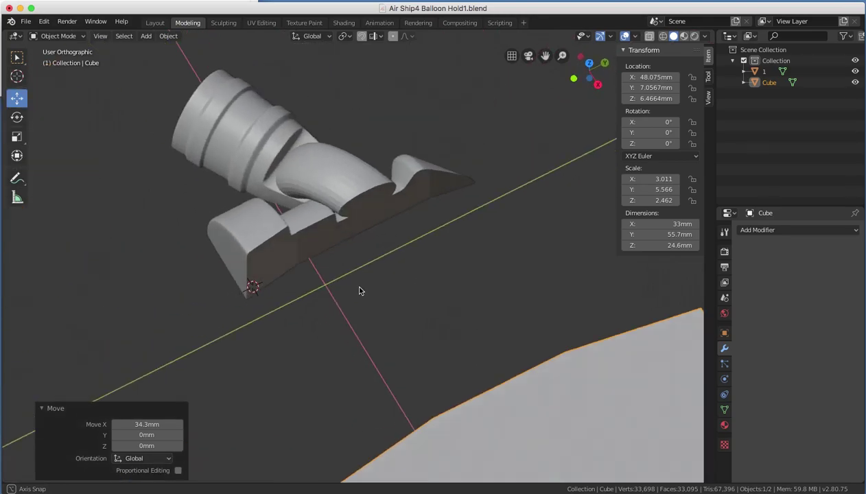
{"action": "middle_click_drag", "start_coordinate": [358, 291], "coordinate": [433, 286]}
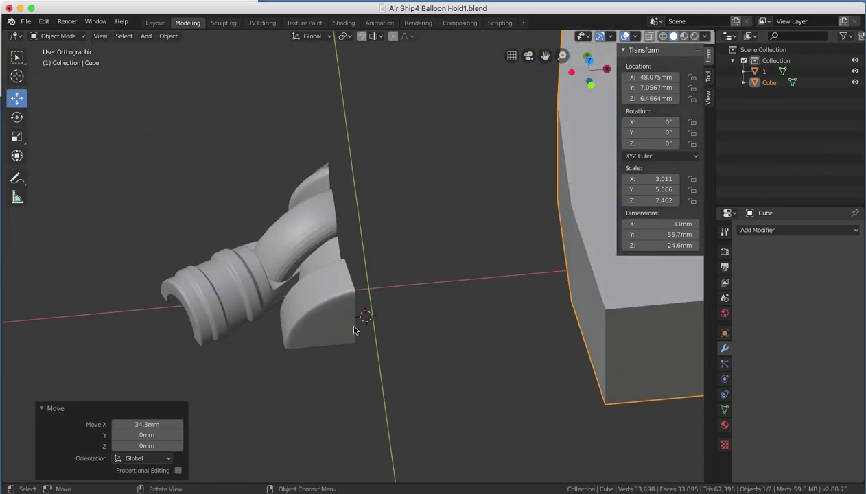
{"action": "scroll", "coordinate": [354, 330], "scroll_direction": "down", "scroll_amount": 3}
{"action": "middle_click_drag", "start_coordinate": [354, 330], "coordinate": [440, 333]}
{"action": "middle_click_drag", "start_coordinate": [391, 310], "coordinate": [419, 314]}
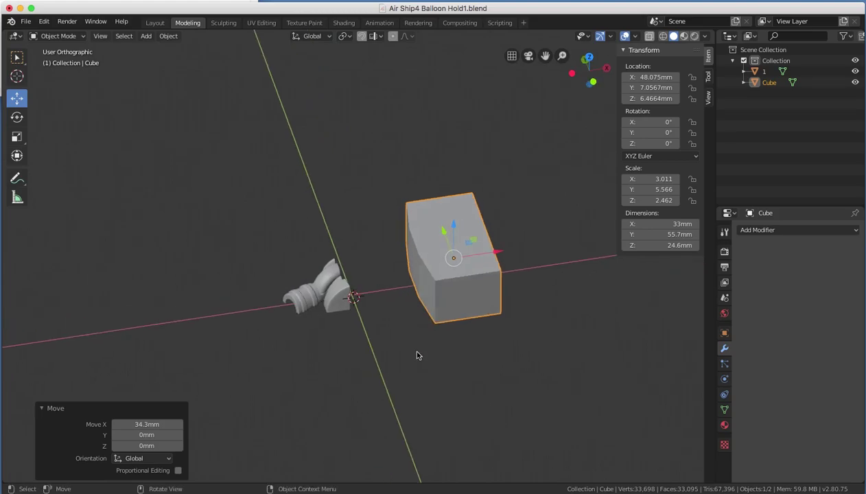
{"action": "middle_click_drag", "start_coordinate": [417, 354], "coordinate": [357, 344]}
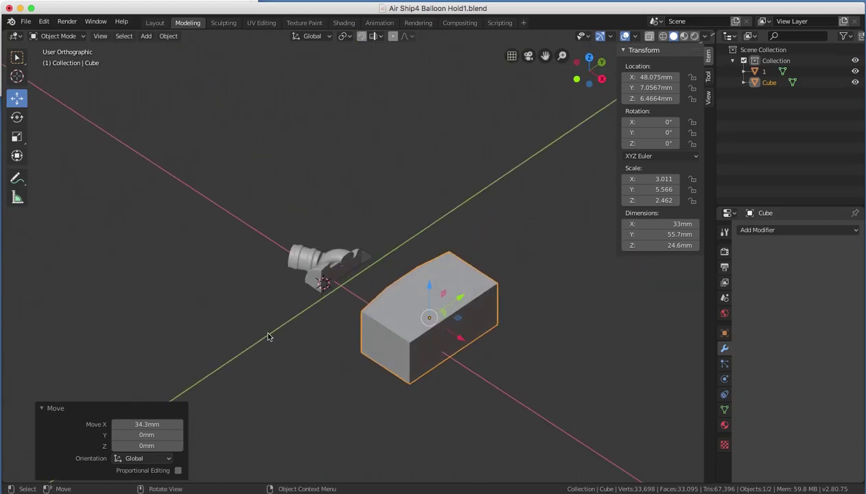
{"action": "middle_click_drag", "start_coordinate": [268, 335], "coordinate": [424, 274]}
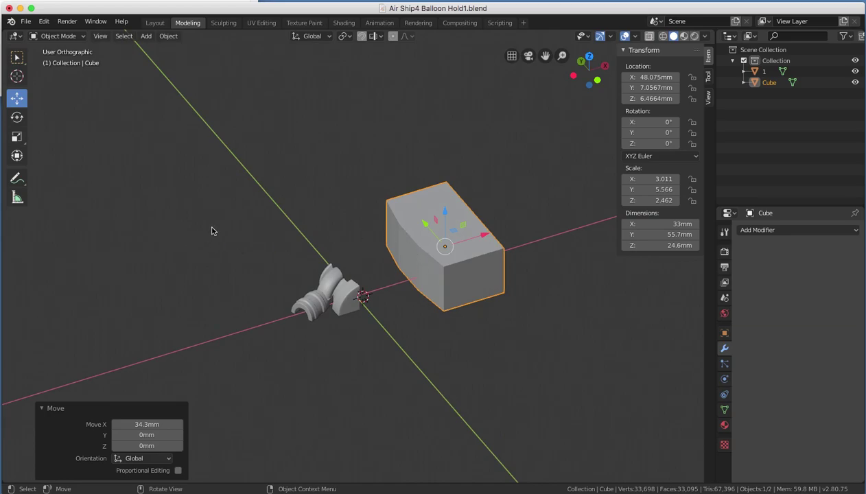